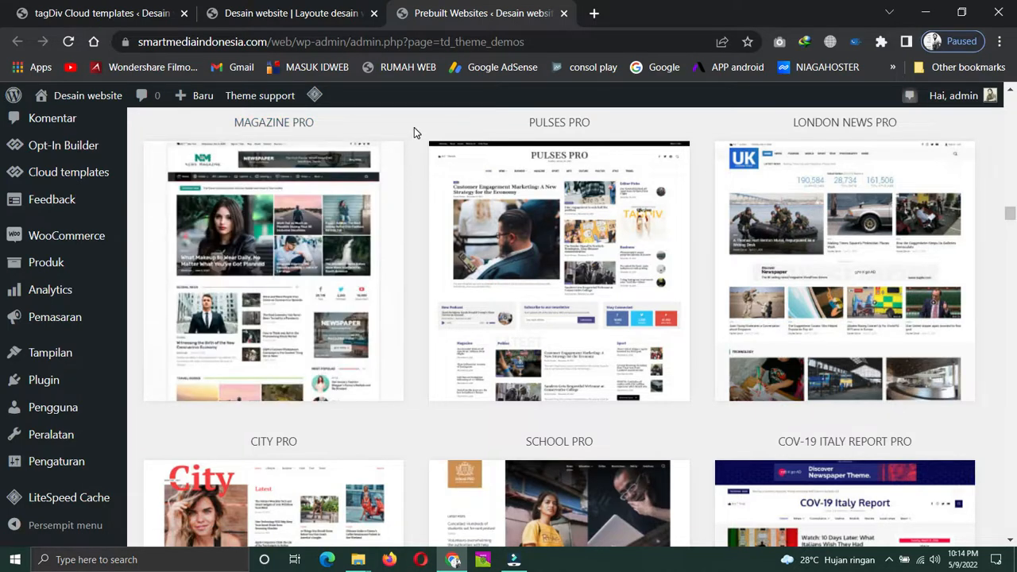
Look through the Newspaper theme's prebuilt website gallery, from the introduction down to the Magazine Pro template
{"action": "scroll", "coordinate": [414, 127], "scroll_direction": "up", "scroll_amount": 13}
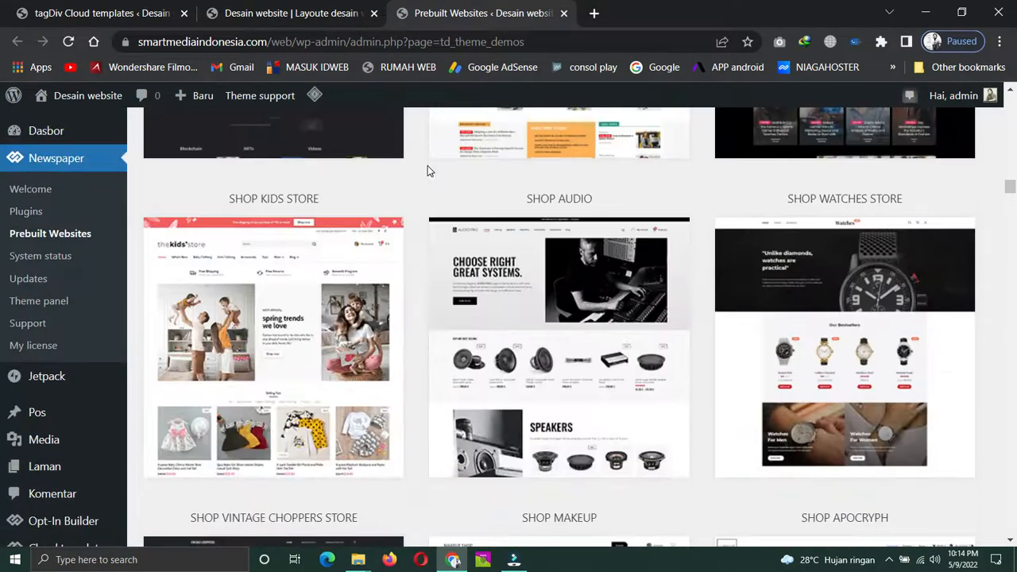
{"action": "scroll", "coordinate": [427, 165], "scroll_direction": "up", "scroll_amount": 12}
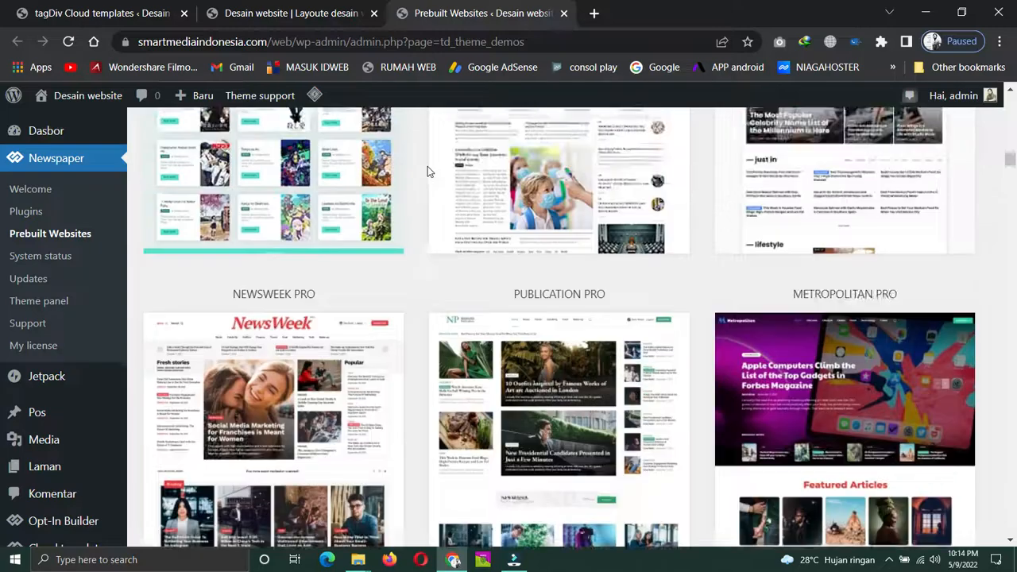
{"action": "scroll", "coordinate": [427, 171], "scroll_direction": "up", "scroll_amount": 16}
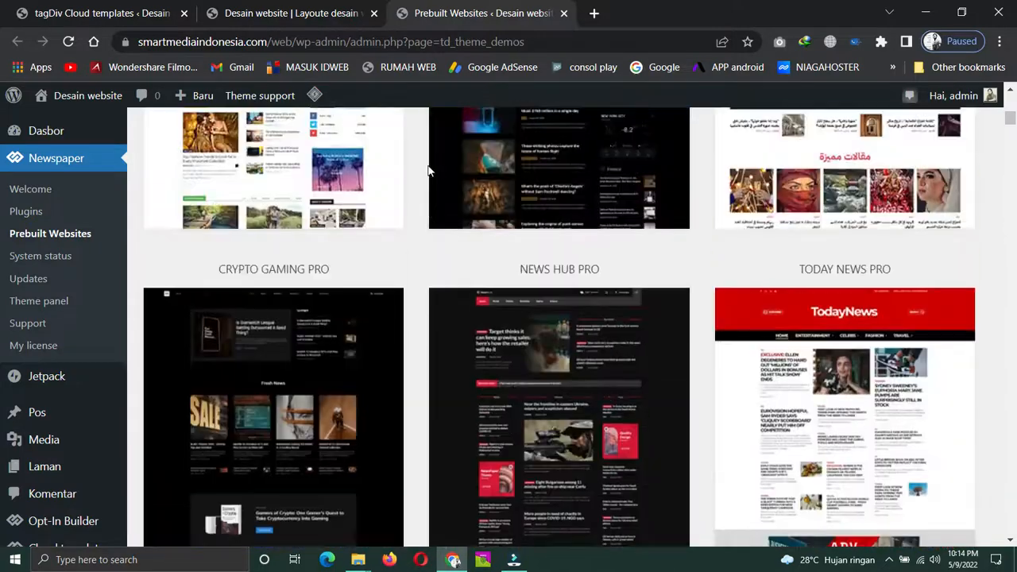
{"action": "scroll", "coordinate": [428, 171], "scroll_direction": "up", "scroll_amount": 12}
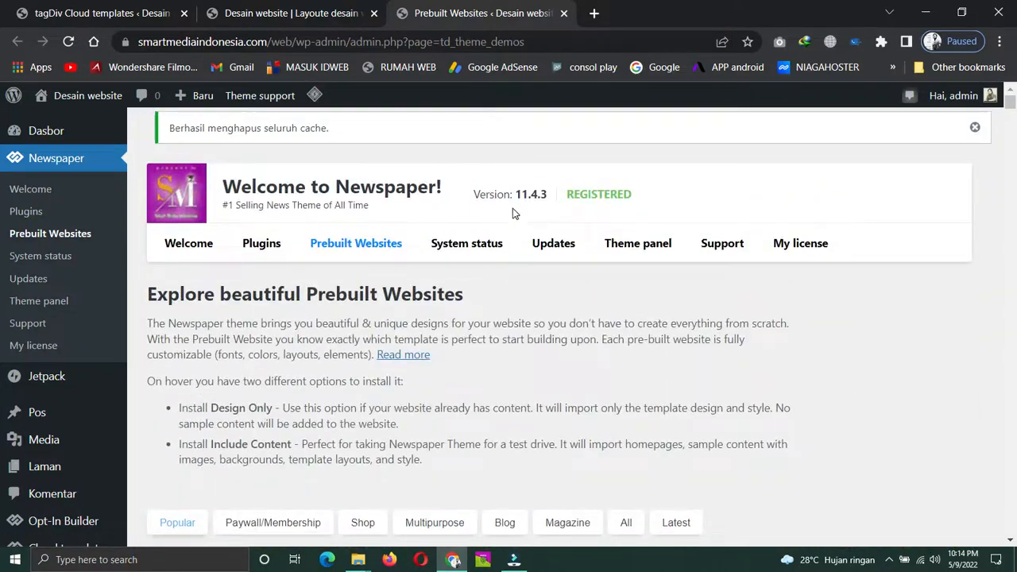
{"action": "scroll", "coordinate": [352, 333], "scroll_direction": "down", "scroll_amount": 12}
{"action": "scroll", "coordinate": [352, 334], "scroll_direction": "down", "scroll_amount": 1}
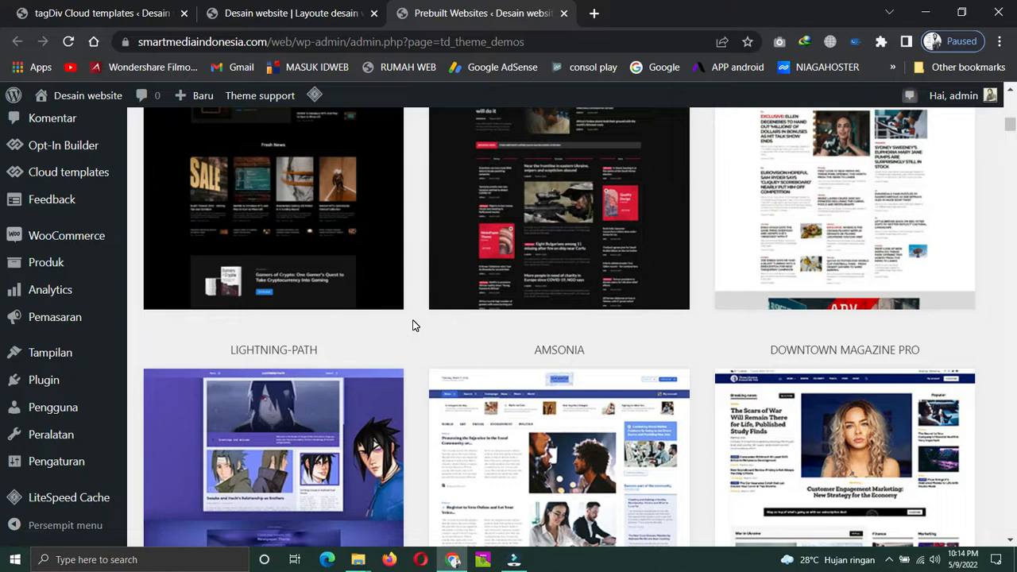
{"action": "scroll", "coordinate": [412, 325], "scroll_direction": "down", "scroll_amount": 9}
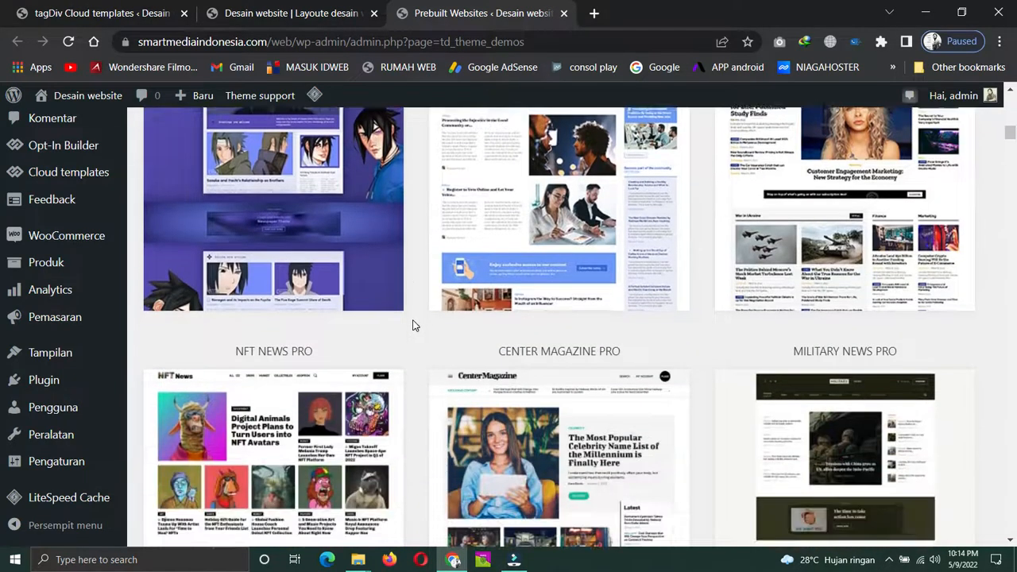
{"action": "scroll", "coordinate": [412, 325], "scroll_direction": "down", "scroll_amount": 10}
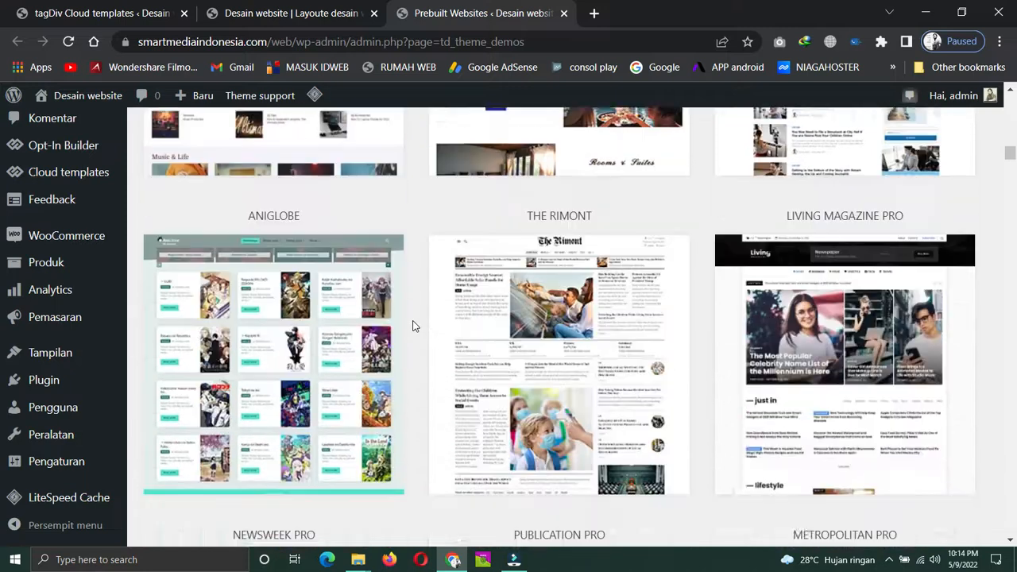
{"action": "scroll", "coordinate": [340, 327], "scroll_direction": "down", "scroll_amount": 12}
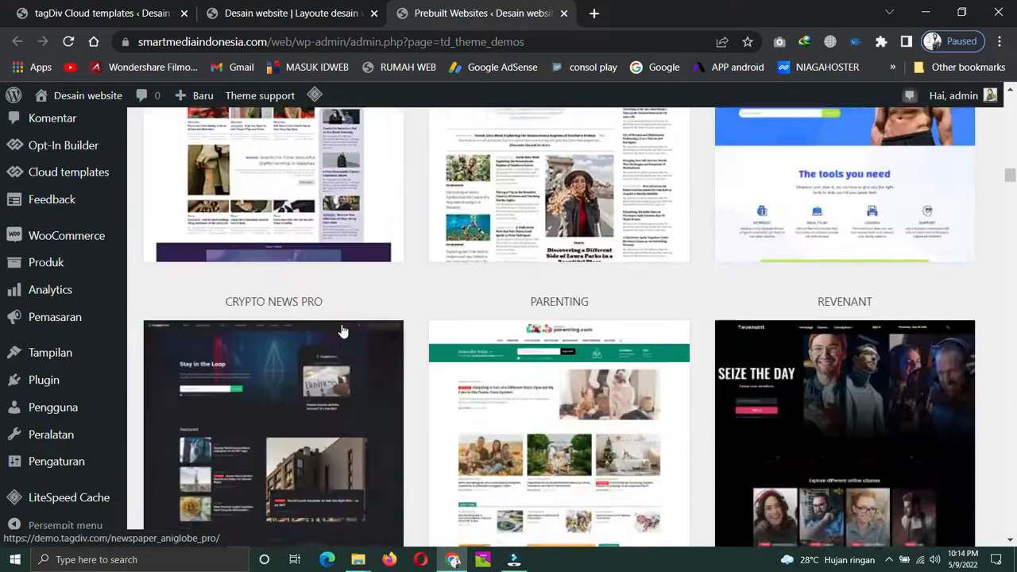
{"action": "scroll", "coordinate": [341, 327], "scroll_direction": "down", "scroll_amount": 12}
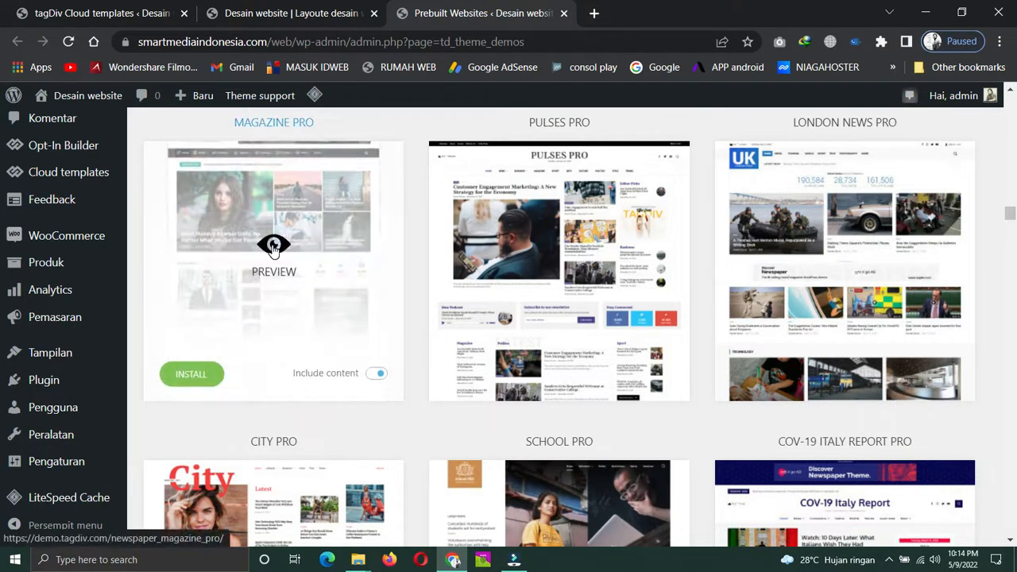
Open the Magazine Pro template's demo preview in a new browser tab and switch to it
{"action": "right_click", "coordinate": [273, 245]}
{"action": "left_click", "coordinate": [326, 258]}
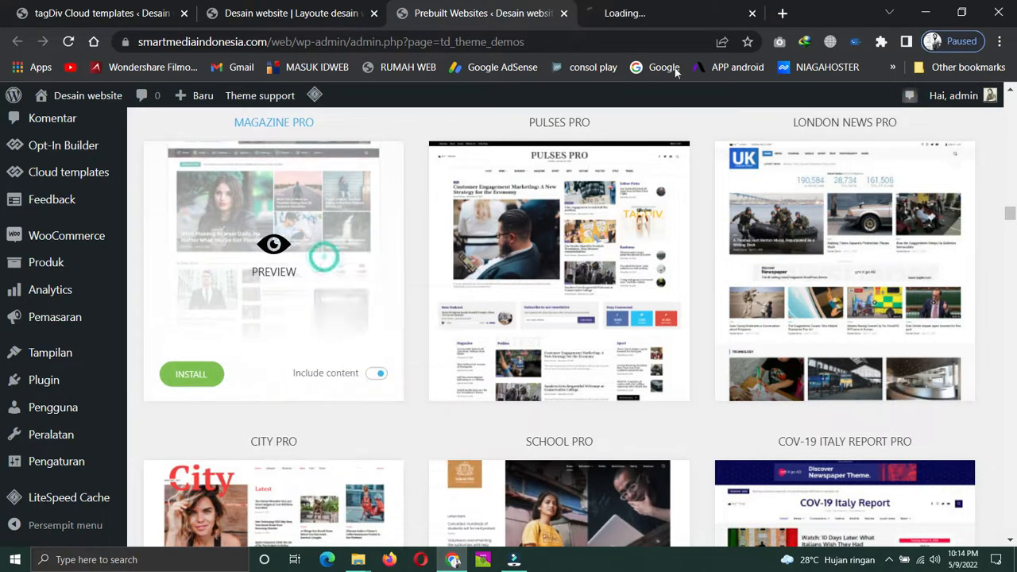
{"action": "left_click", "coordinate": [636, 12]}
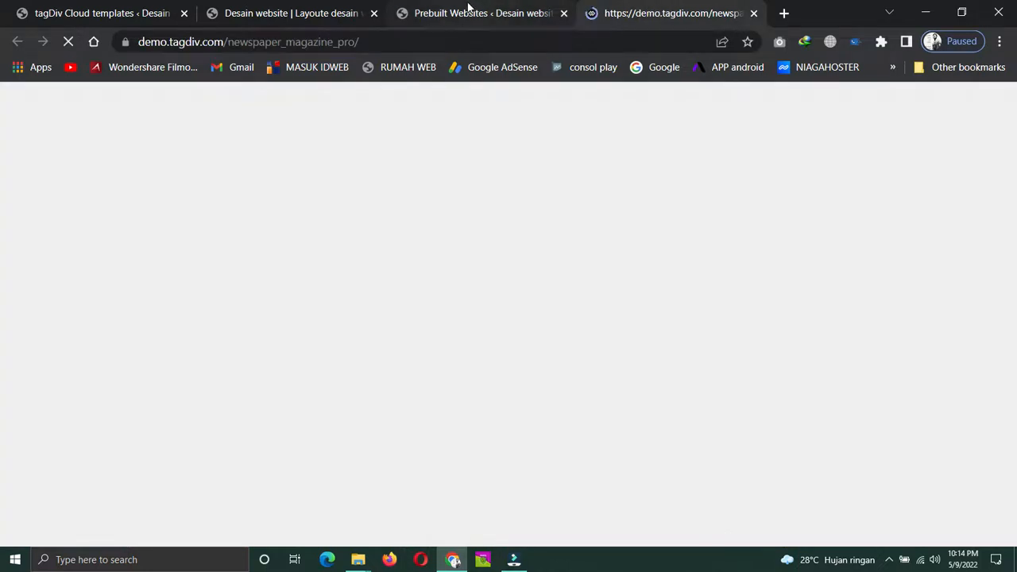
{"action": "left_click", "coordinate": [469, 11]}
{"action": "left_click", "coordinate": [673, 13]}
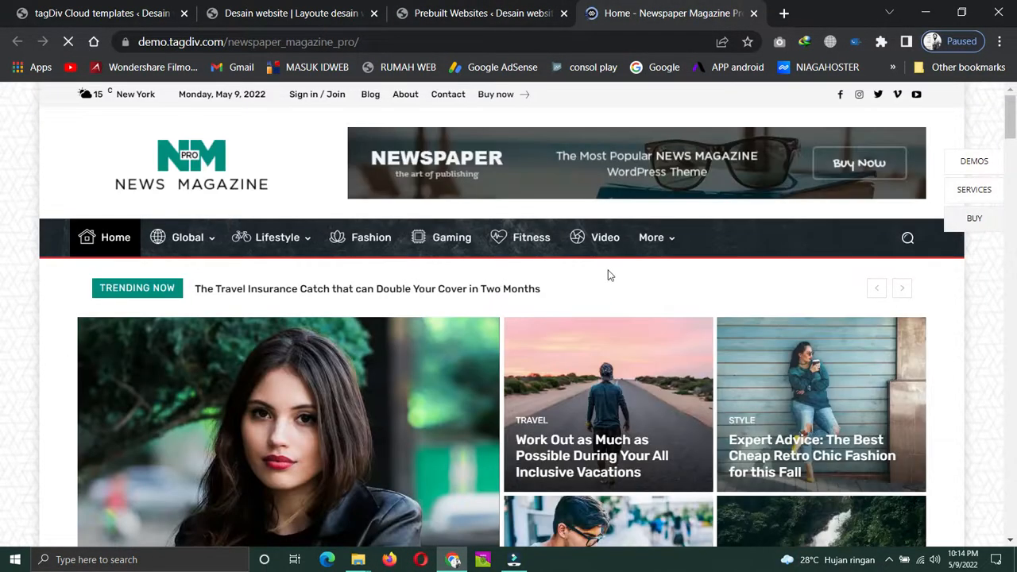
Examine the Magazine Pro demo home page from its header down to the Global News section
{"action": "scroll", "coordinate": [426, 288], "scroll_direction": "down", "scroll_amount": 3}
{"action": "scroll", "coordinate": [502, 277], "scroll_direction": "down", "scroll_amount": 7}
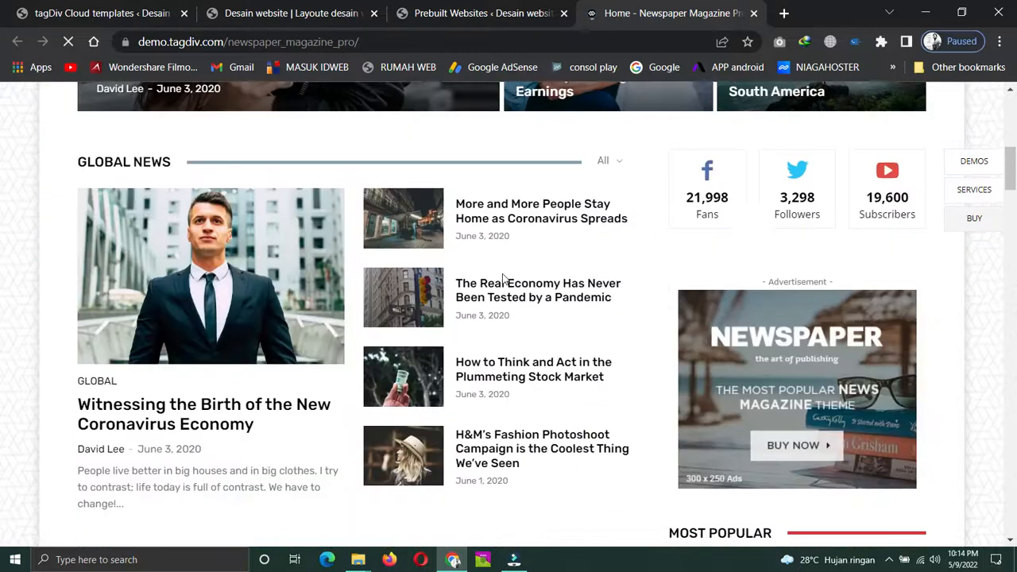
{"action": "scroll", "coordinate": [575, 278], "scroll_direction": "up", "scroll_amount": 2}
{"action": "scroll", "coordinate": [445, 234], "scroll_direction": "up", "scroll_amount": 7}
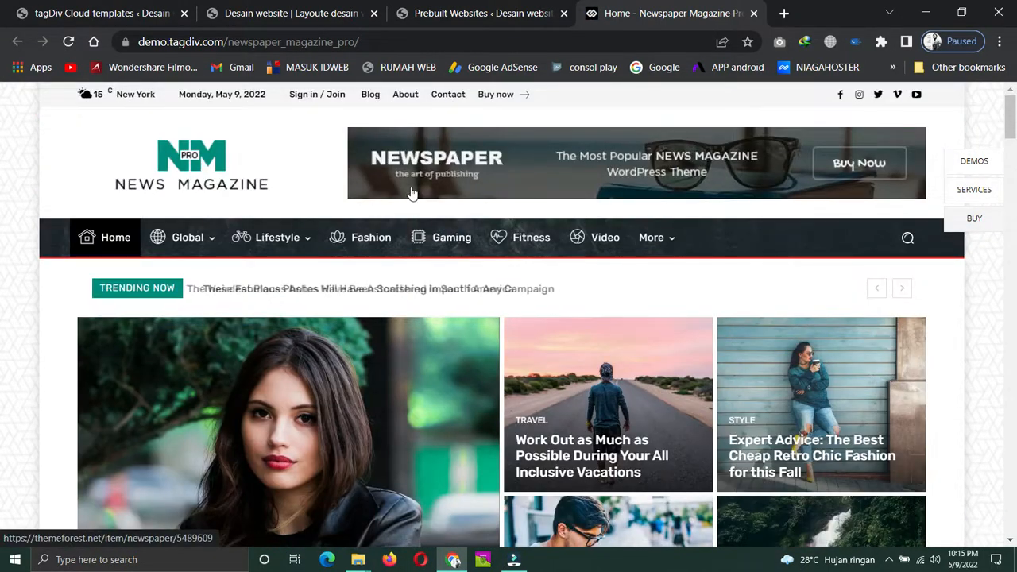
Switch to the website's own front page and reload it to check its current layout
{"action": "left_click", "coordinate": [262, 14]}
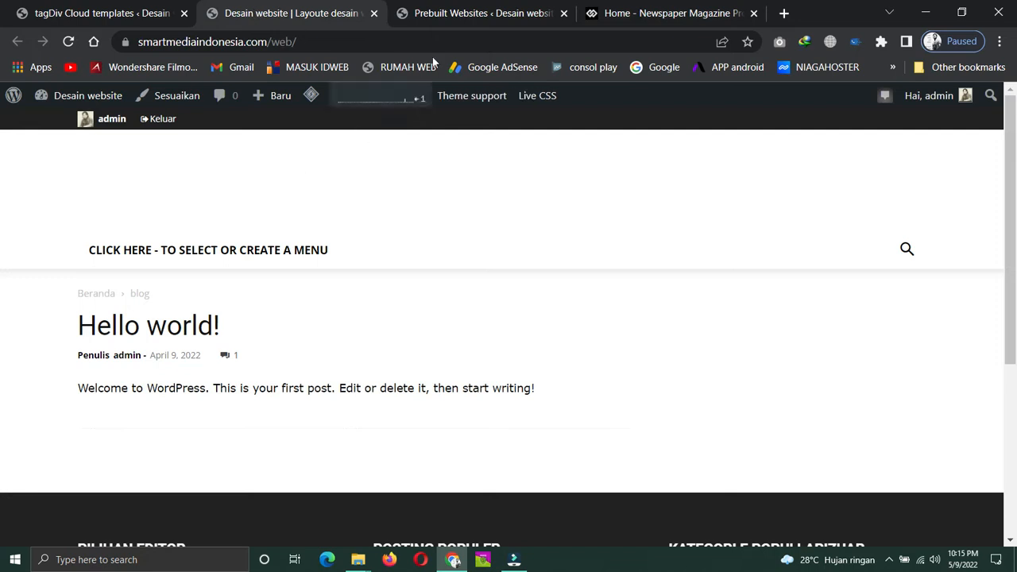
{"action": "left_click", "coordinate": [68, 42]}
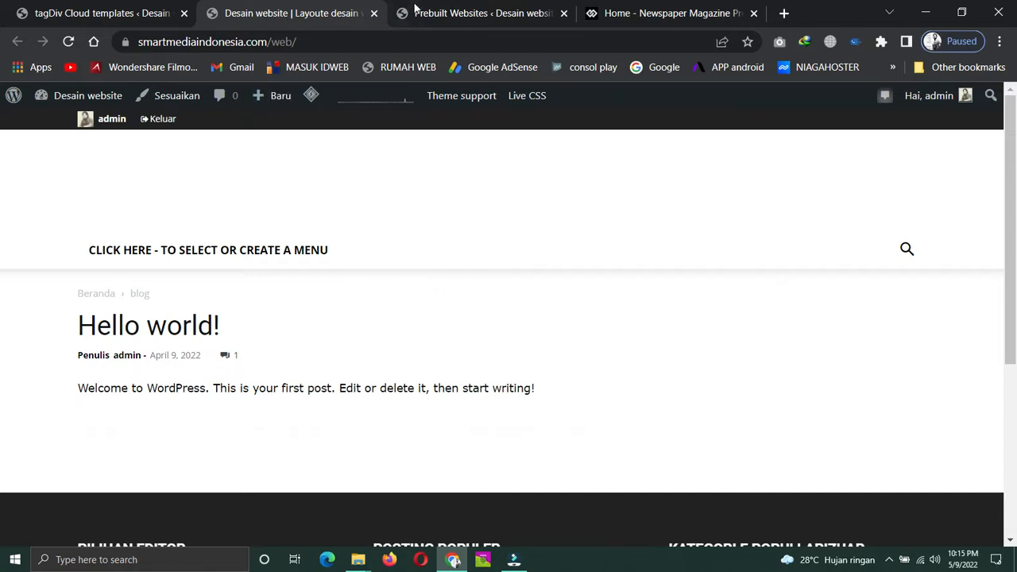
Return to the prebuilt websites page and install the Magazine Pro template with Include content enabled, confirming the installation
{"action": "left_click", "coordinate": [468, 13]}
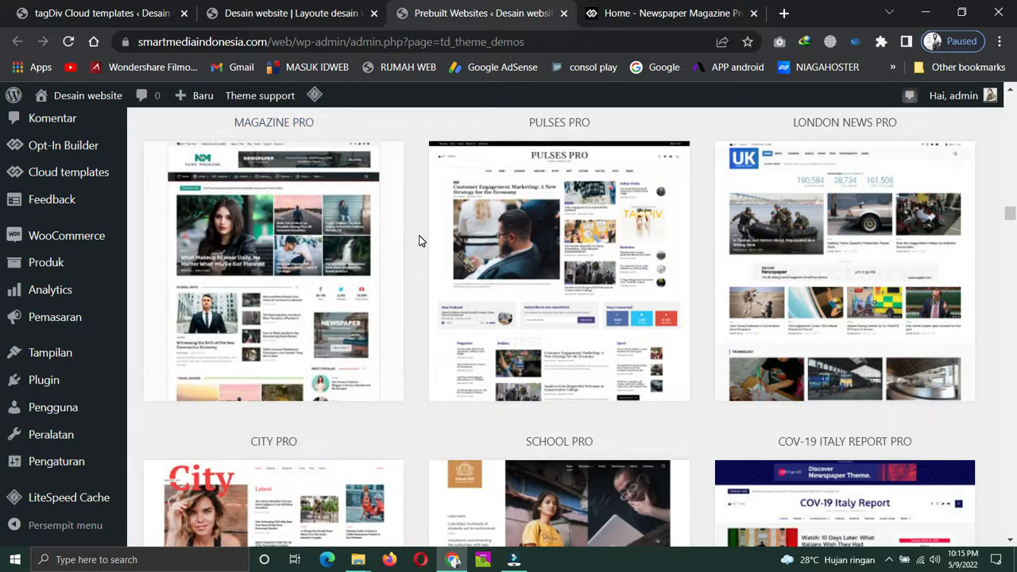
{"action": "mouse_move", "coordinate": [250, 322]}
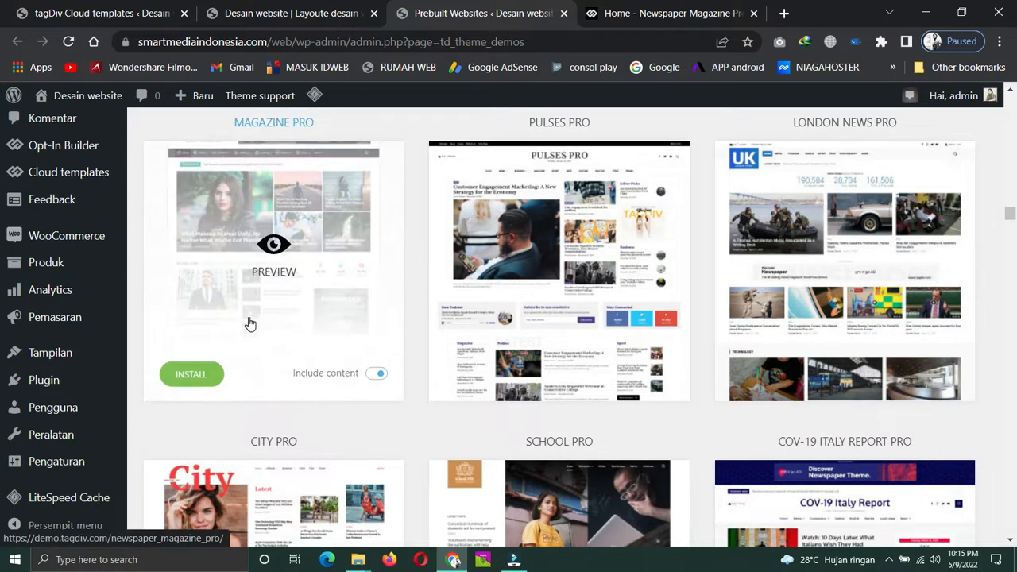
{"action": "left_click", "coordinate": [189, 378]}
{"action": "left_click", "coordinate": [461, 447]}
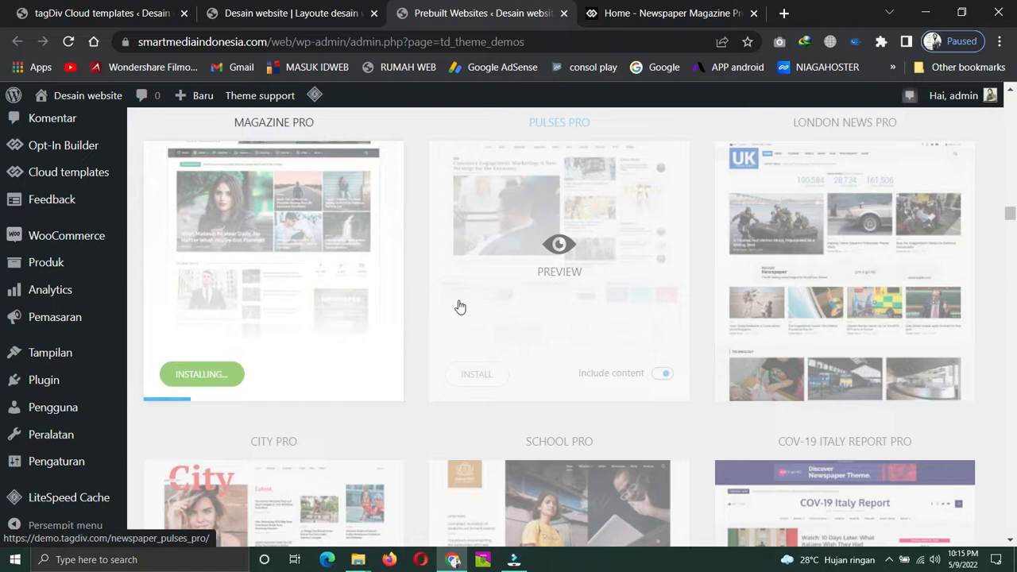
Look through the other prebuilt templates below Magazine Pro while the installation runs, returning to the Magazine Pro entry
{"action": "scroll", "coordinate": [592, 363], "scroll_direction": "down", "scroll_amount": 3}
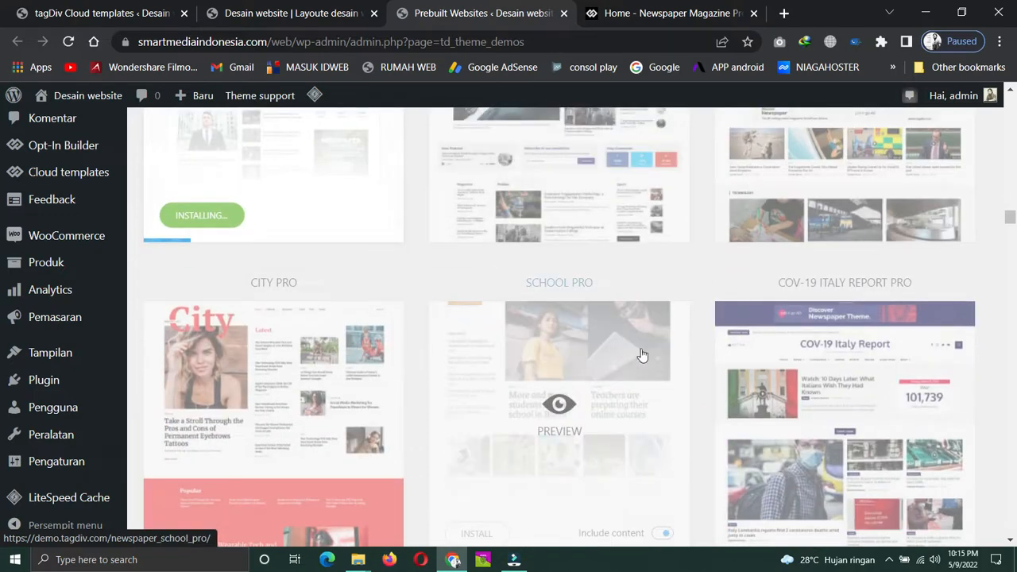
{"action": "scroll", "coordinate": [683, 332], "scroll_direction": "down", "scroll_amount": 3}
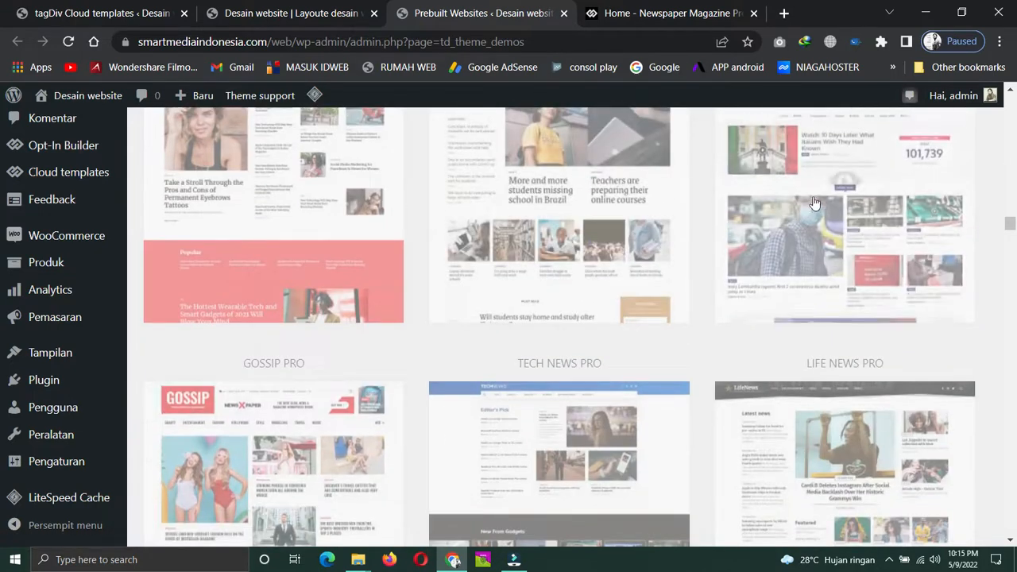
{"action": "scroll", "coordinate": [755, 324], "scroll_direction": "down", "scroll_amount": 3}
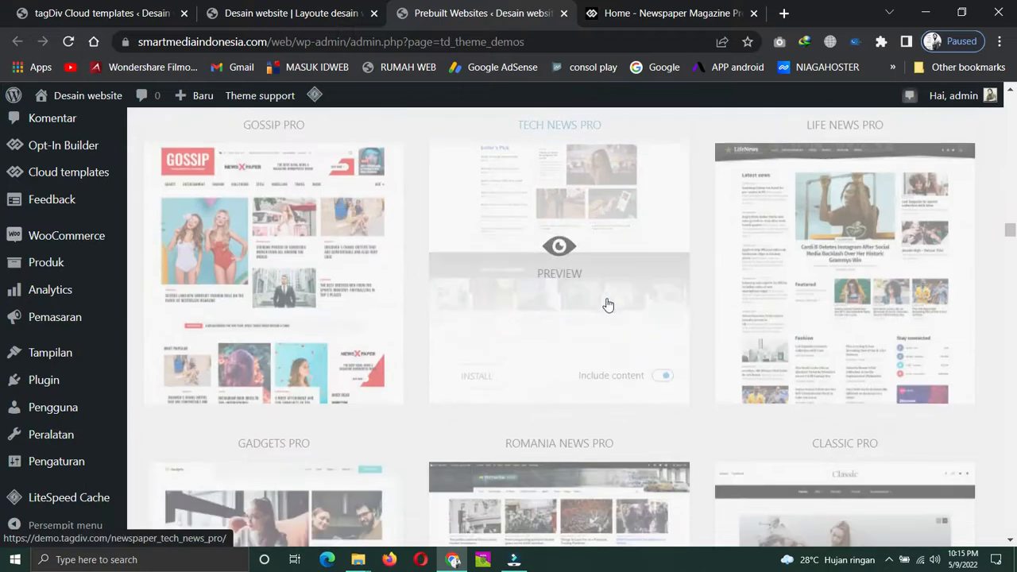
{"action": "scroll", "coordinate": [636, 364], "scroll_direction": "down", "scroll_amount": 5}
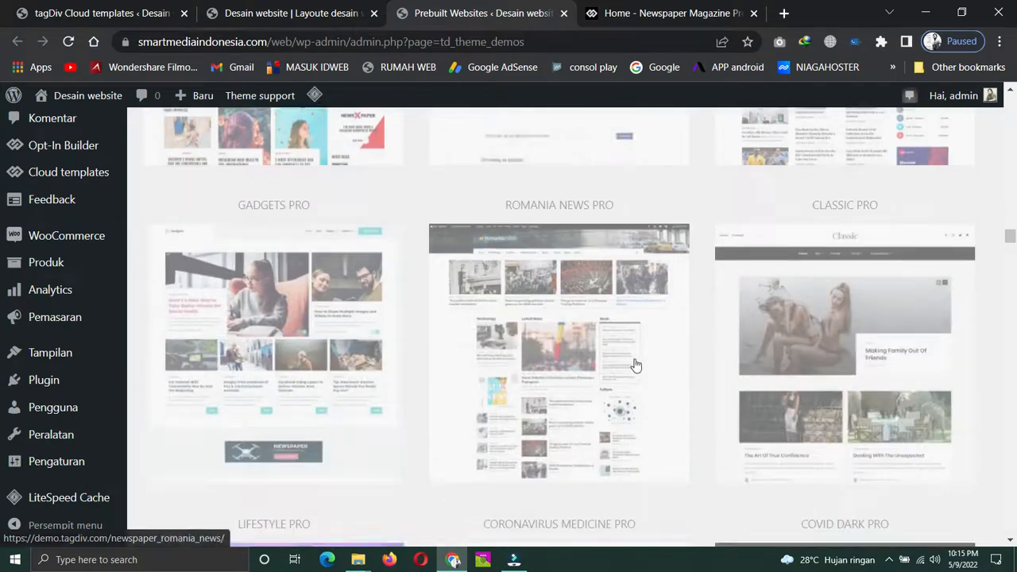
{"action": "scroll", "coordinate": [635, 365], "scroll_direction": "down", "scroll_amount": 10}
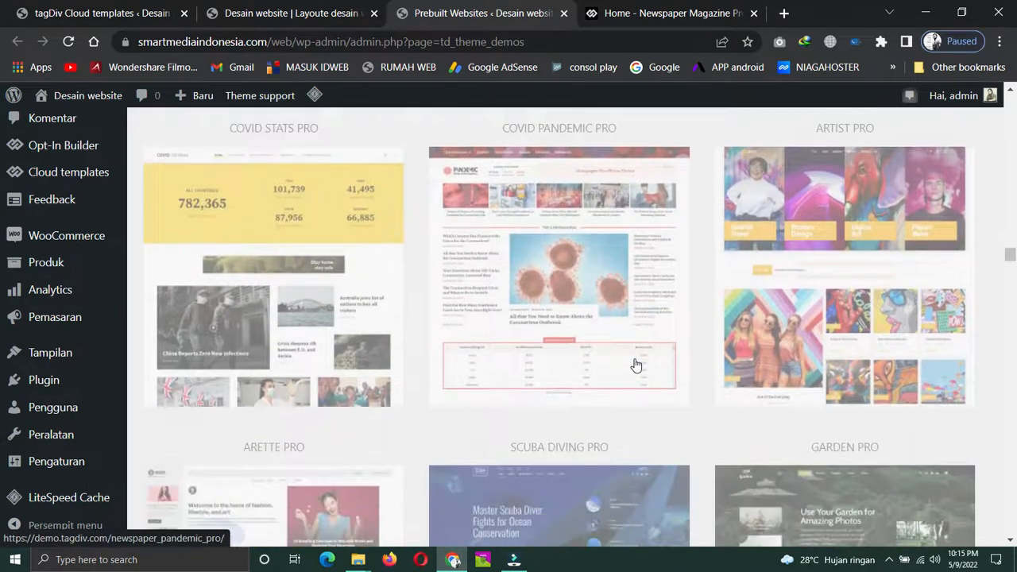
{"action": "scroll", "coordinate": [635, 365], "scroll_direction": "up", "scroll_amount": 15}
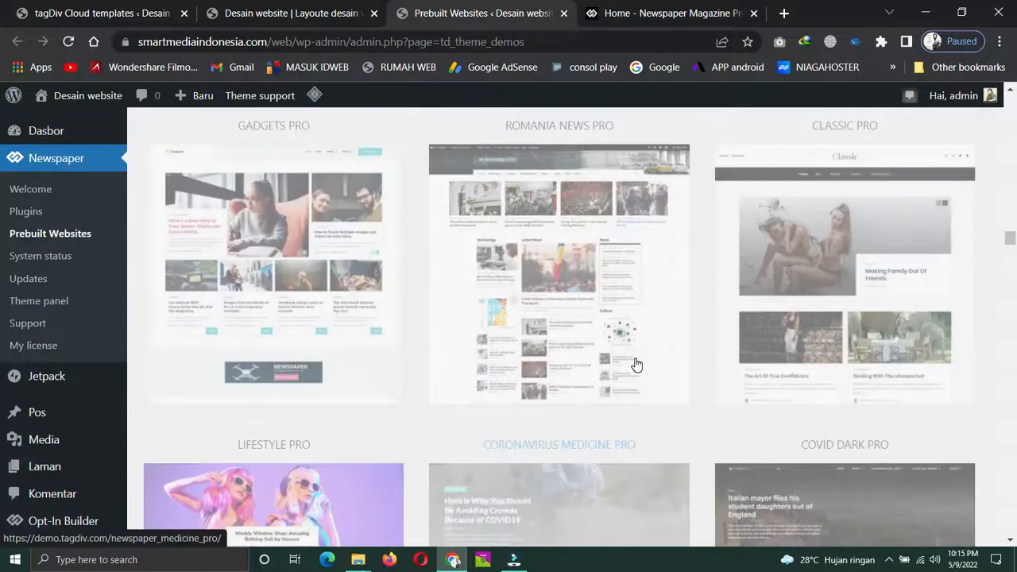
{"action": "scroll", "coordinate": [635, 364], "scroll_direction": "up", "scroll_amount": 12}
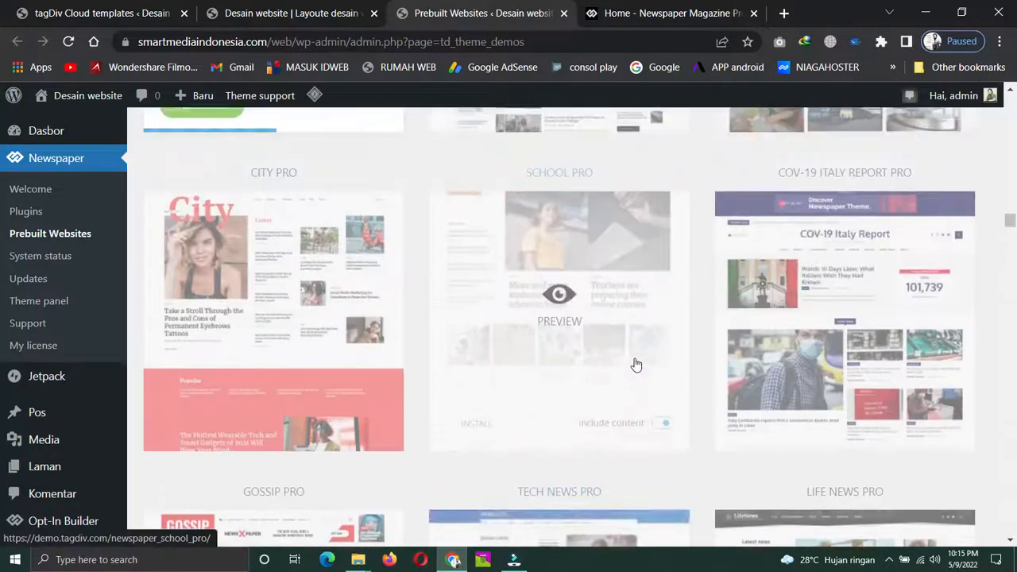
{"action": "scroll", "coordinate": [635, 365], "scroll_direction": "up", "scroll_amount": 2}
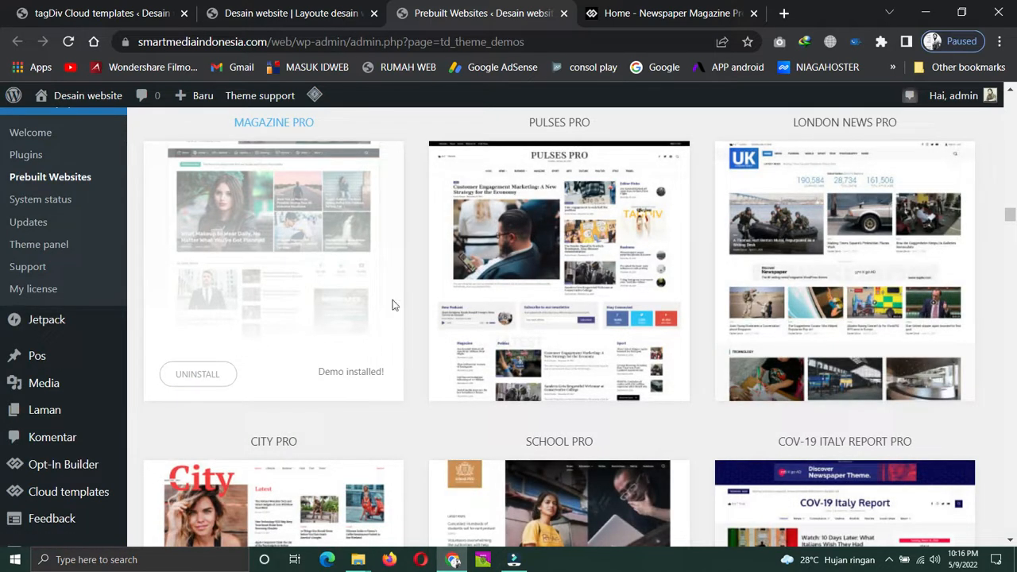
Reload the website's front page and examine its header, menu and featured posts with the newly installed template
{"action": "left_click", "coordinate": [300, 13]}
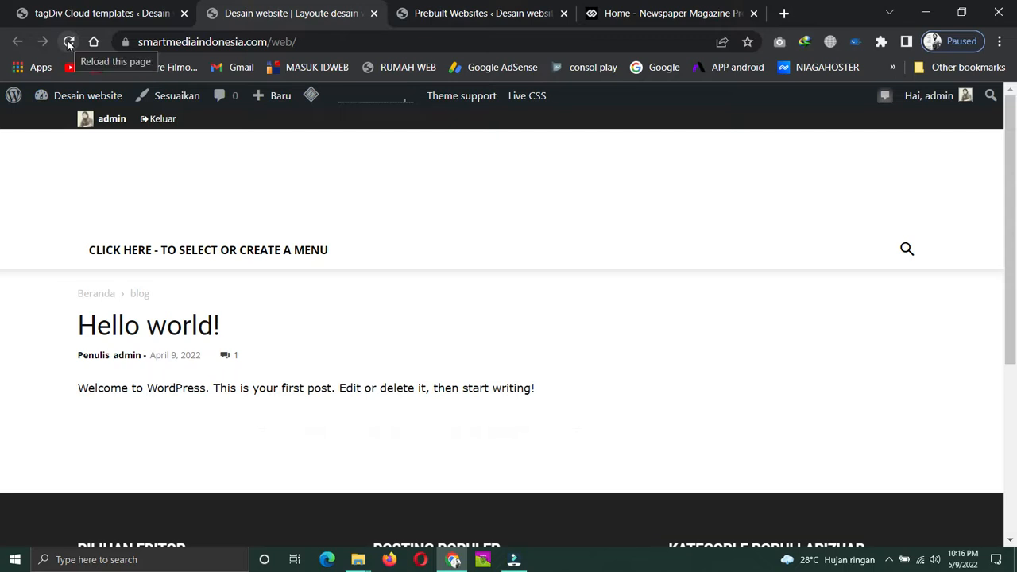
{"action": "left_click", "coordinate": [68, 42]}
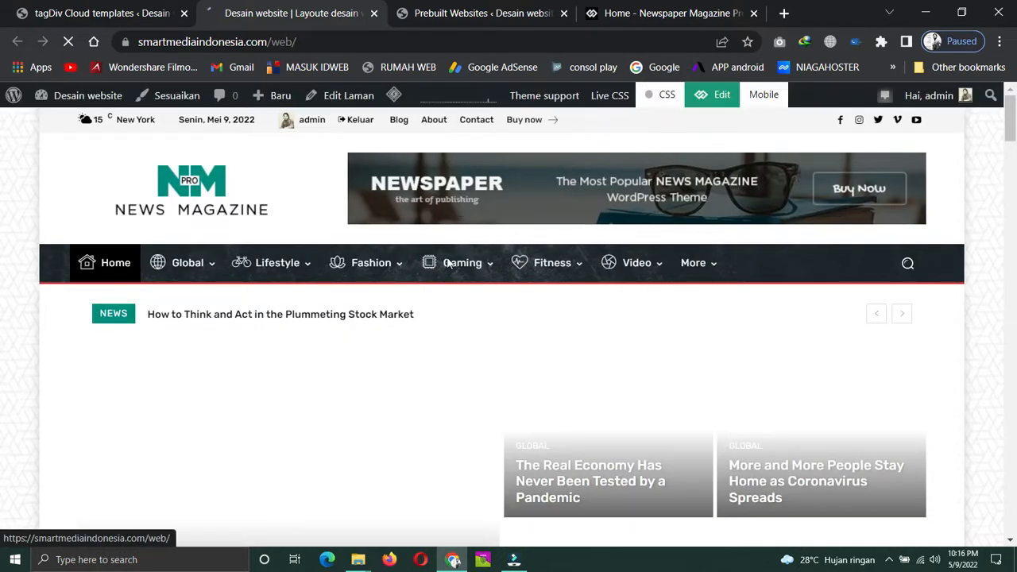
{"action": "scroll", "coordinate": [585, 256], "scroll_direction": "down", "scroll_amount": 5}
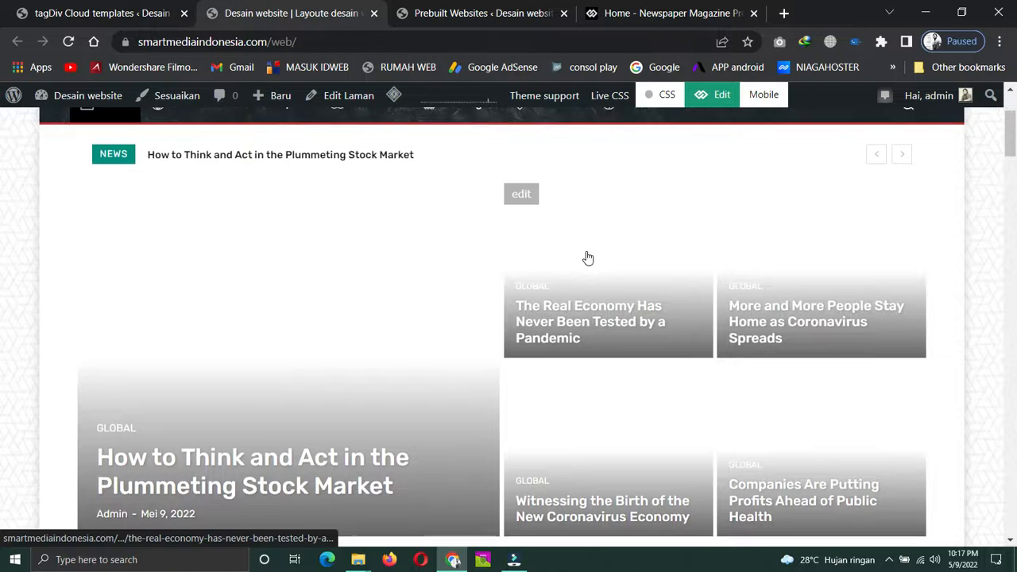
{"action": "scroll", "coordinate": [595, 241], "scroll_direction": "up", "scroll_amount": 5}
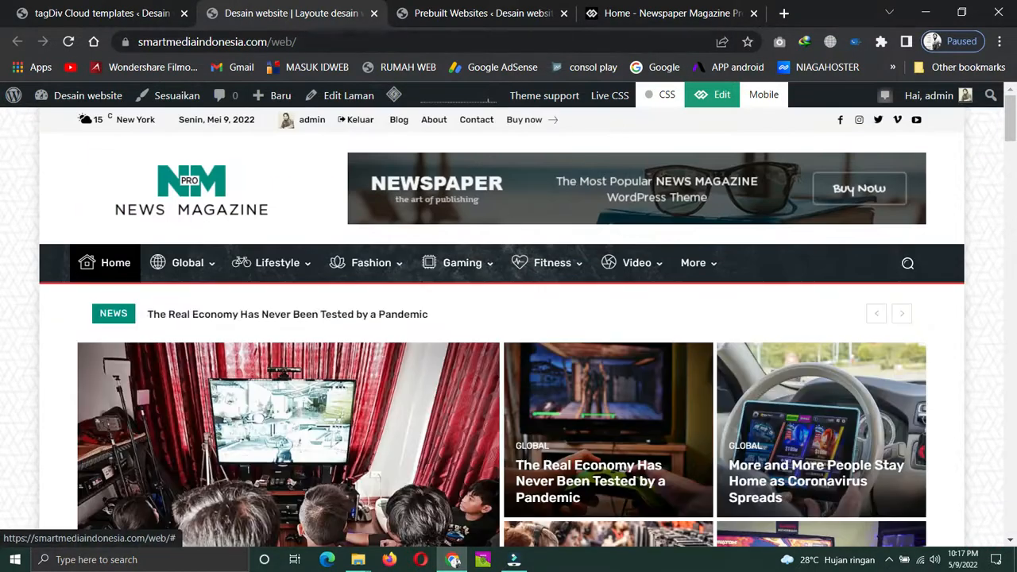
Switch to the Magazine Pro demo page and look through its sections to compare it with the site's front page
{"action": "left_click", "coordinate": [644, 12]}
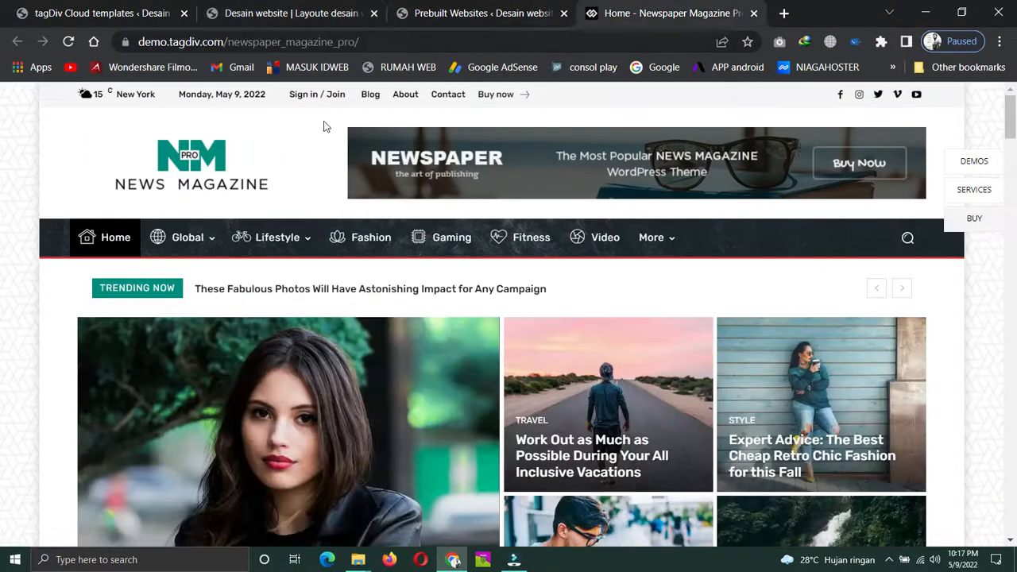
{"action": "scroll", "coordinate": [605, 312], "scroll_direction": "down", "scroll_amount": 15}
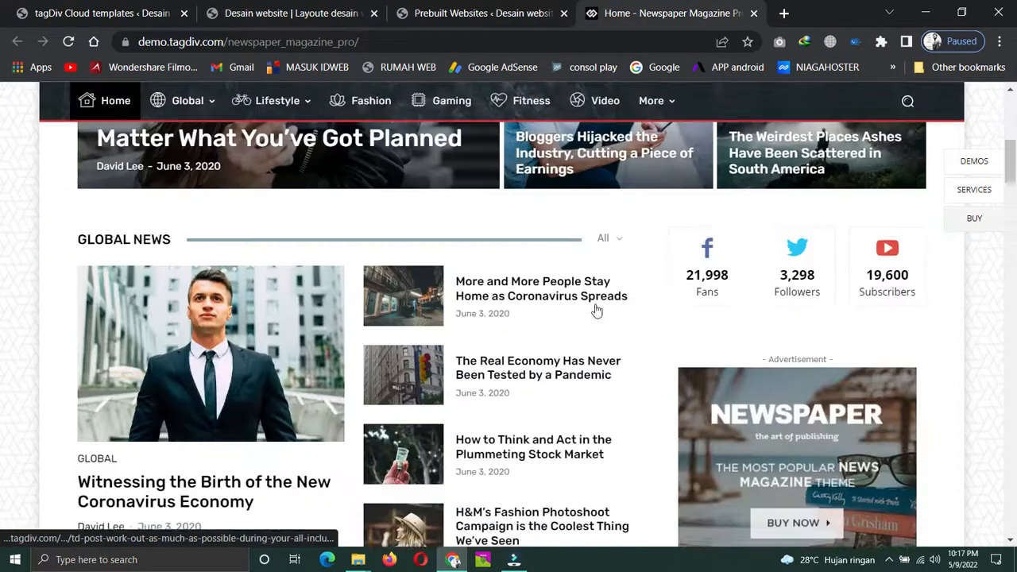
{"action": "scroll", "coordinate": [596, 310], "scroll_direction": "down", "scroll_amount": 10}
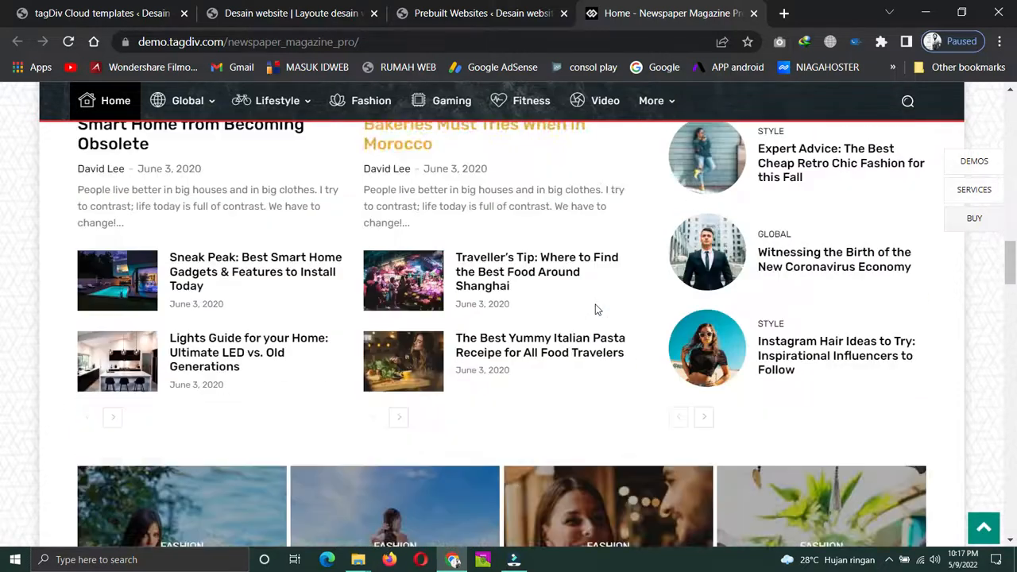
{"action": "scroll", "coordinate": [595, 302], "scroll_direction": "up", "scroll_amount": 4}
{"action": "scroll", "coordinate": [592, 310], "scroll_direction": "up", "scroll_amount": 10}
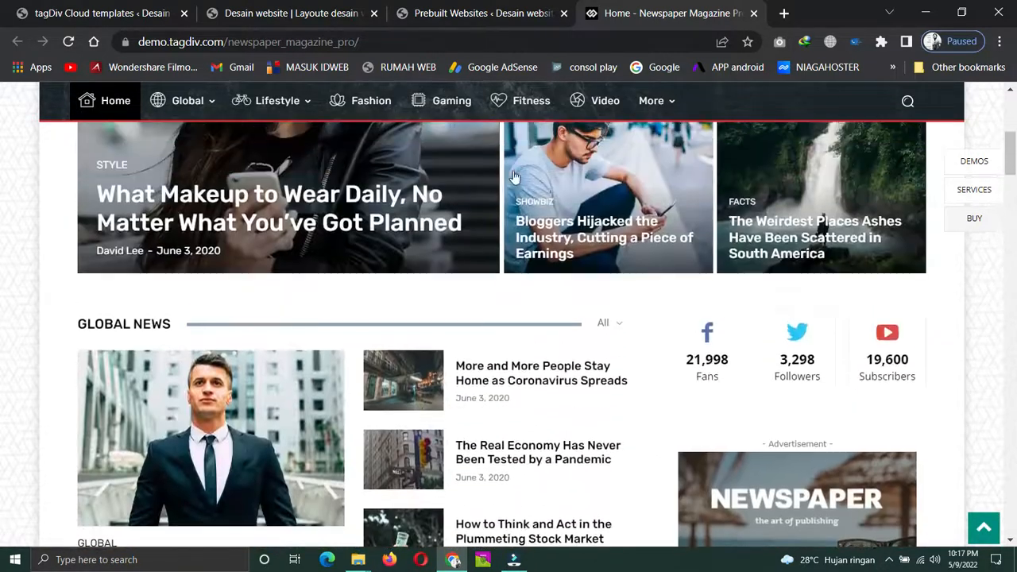
Return to the site's front page and look through its featured posts, Global News section and social counters for comparison with the demo
{"action": "left_click", "coordinate": [270, 13]}
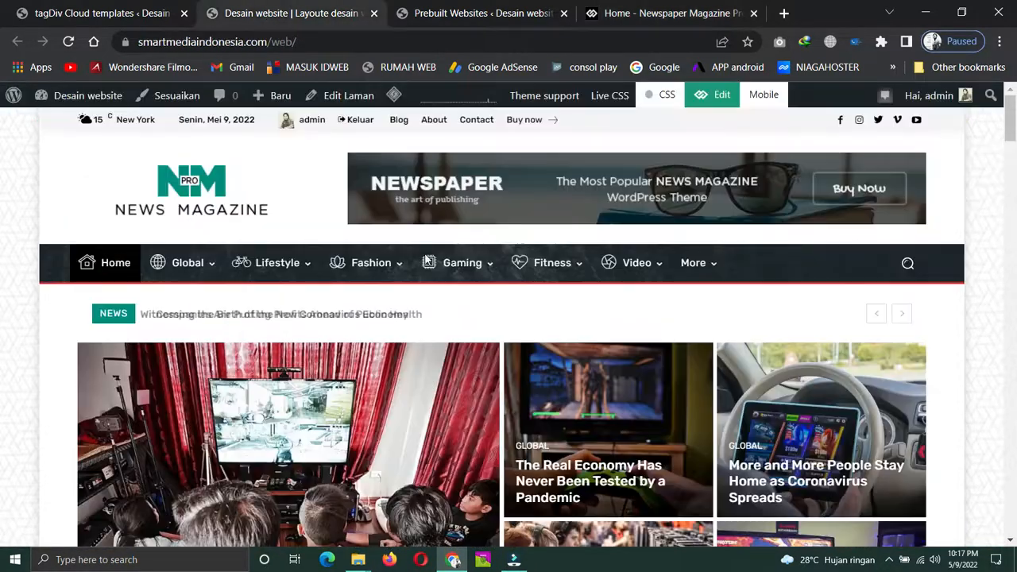
{"action": "scroll", "coordinate": [812, 353], "scroll_direction": "down", "scroll_amount": 5}
{"action": "scroll", "coordinate": [812, 354], "scroll_direction": "down", "scroll_amount": 3}
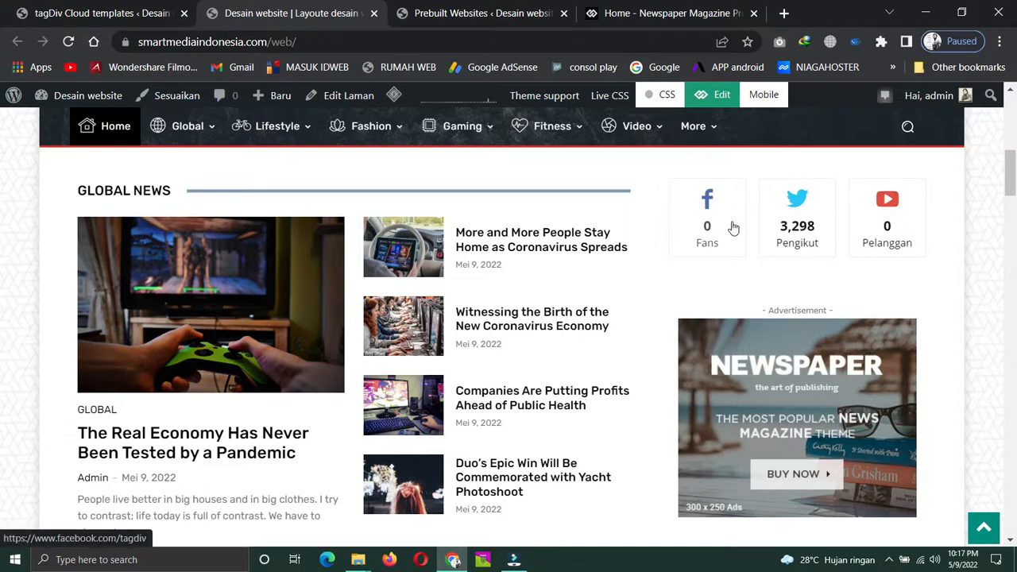
{"action": "scroll", "coordinate": [288, 311], "scroll_direction": "up", "scroll_amount": 5}
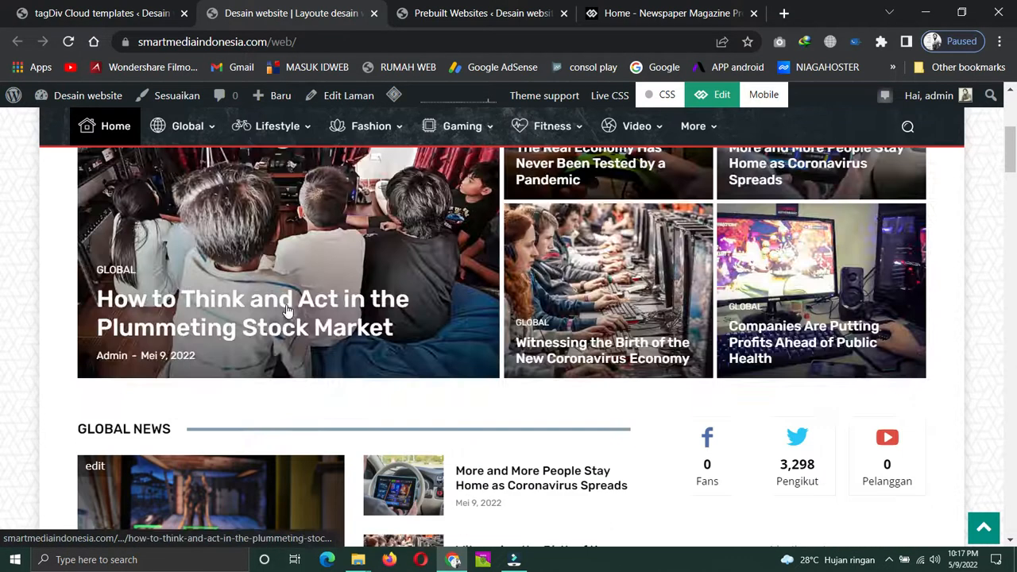
{"action": "scroll", "coordinate": [287, 311], "scroll_direction": "up", "scroll_amount": 3}
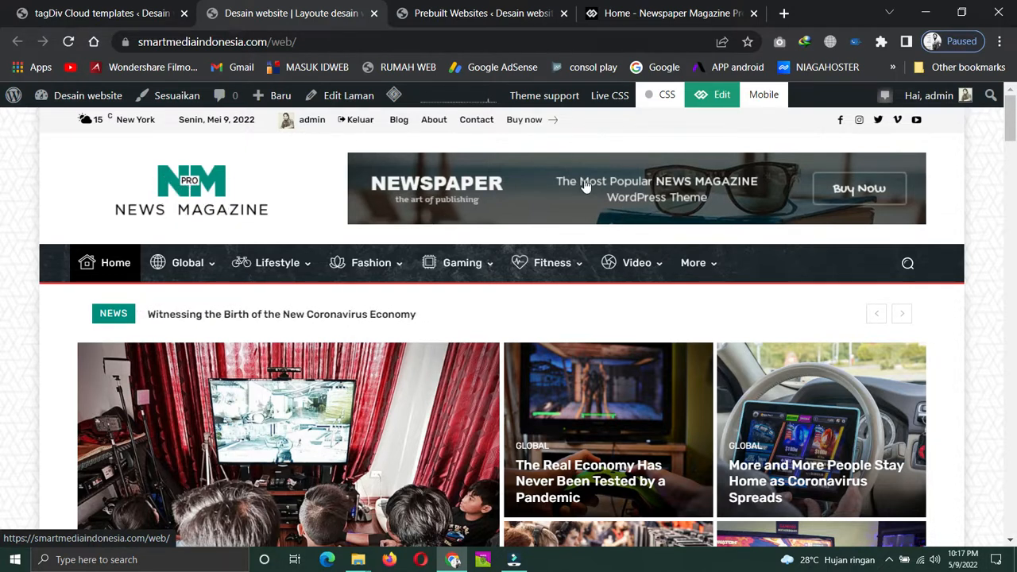
Open the site's home page for editing in tagDiv Composer in a new browser tab and switch to it
{"action": "right_click", "coordinate": [714, 91]}
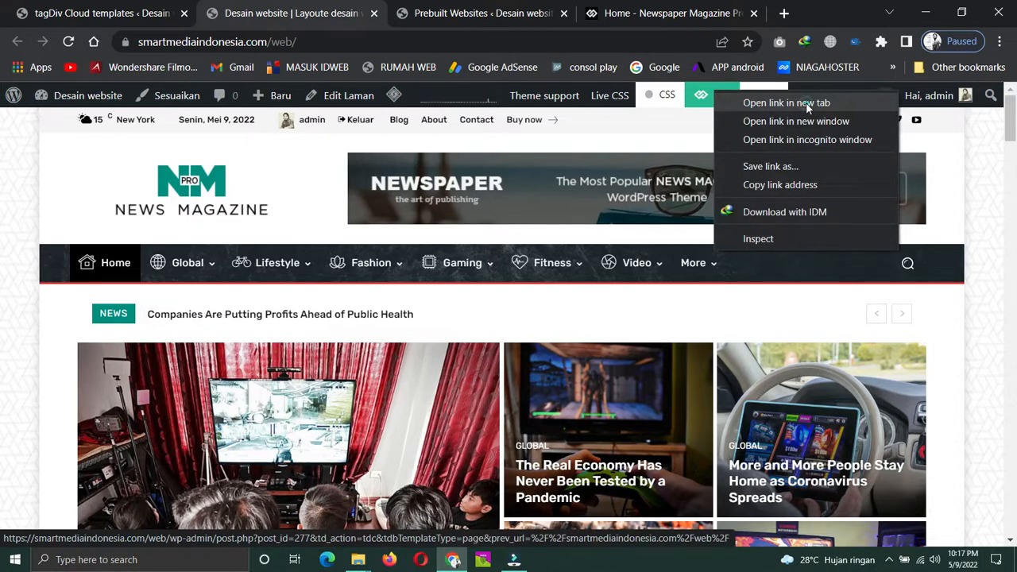
{"action": "left_click", "coordinate": [786, 103]}
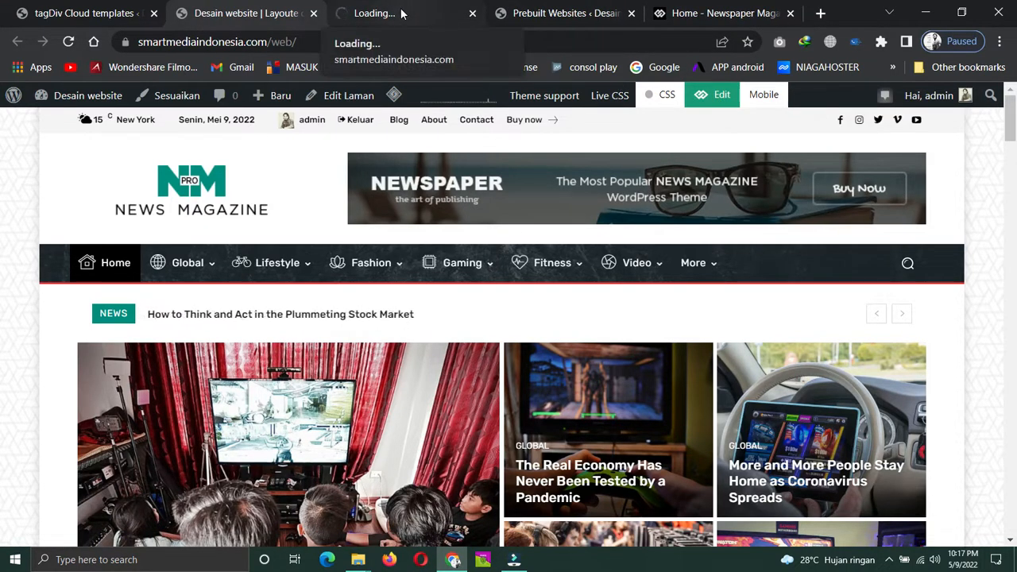
{"action": "left_click", "coordinate": [401, 13]}
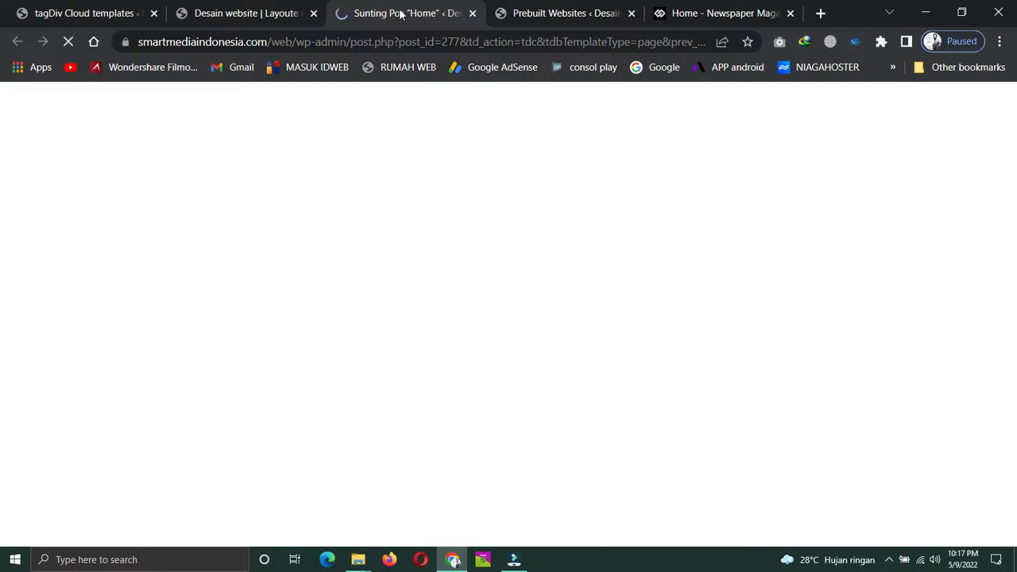
Look through the Magazine PRO entries on the Cloud templates page while the Composer loads, ending back in the Composer
{"action": "left_click", "coordinate": [94, 15]}
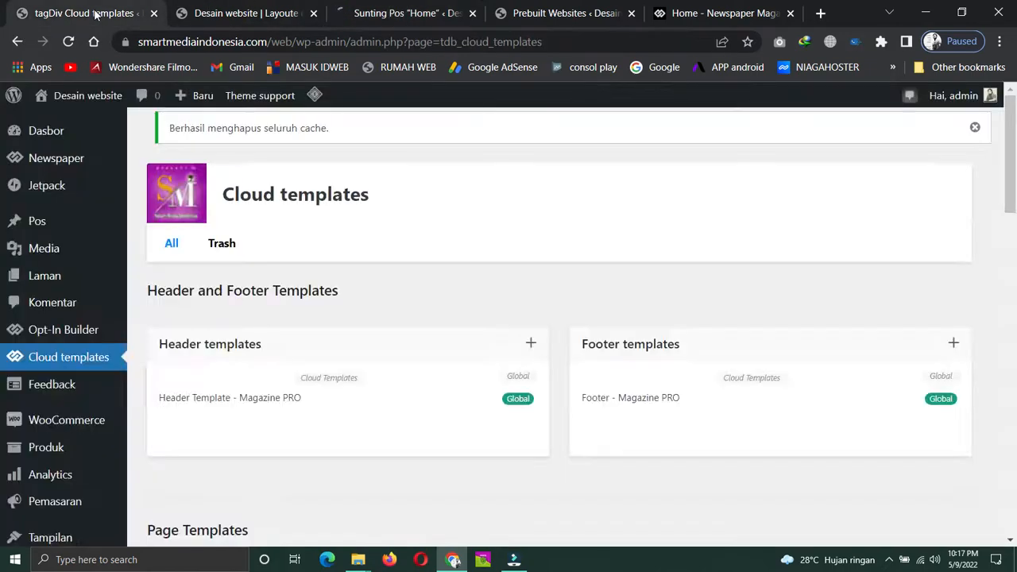
{"action": "left_click", "coordinate": [385, 11]}
{"action": "left_click", "coordinate": [90, 13]}
{"action": "scroll", "coordinate": [188, 136], "scroll_direction": "down", "scroll_amount": 10}
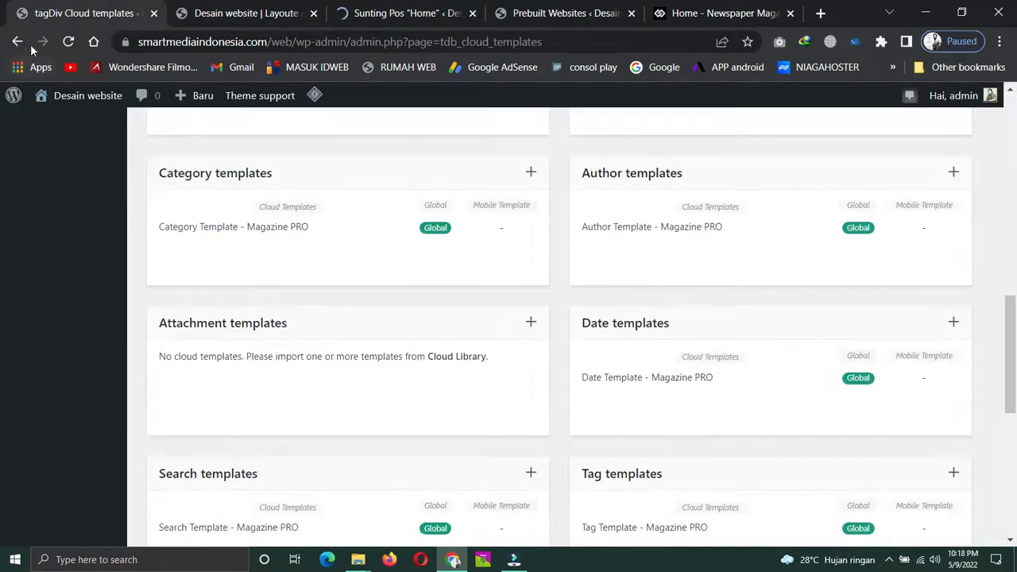
{"action": "left_click", "coordinate": [400, 13]}
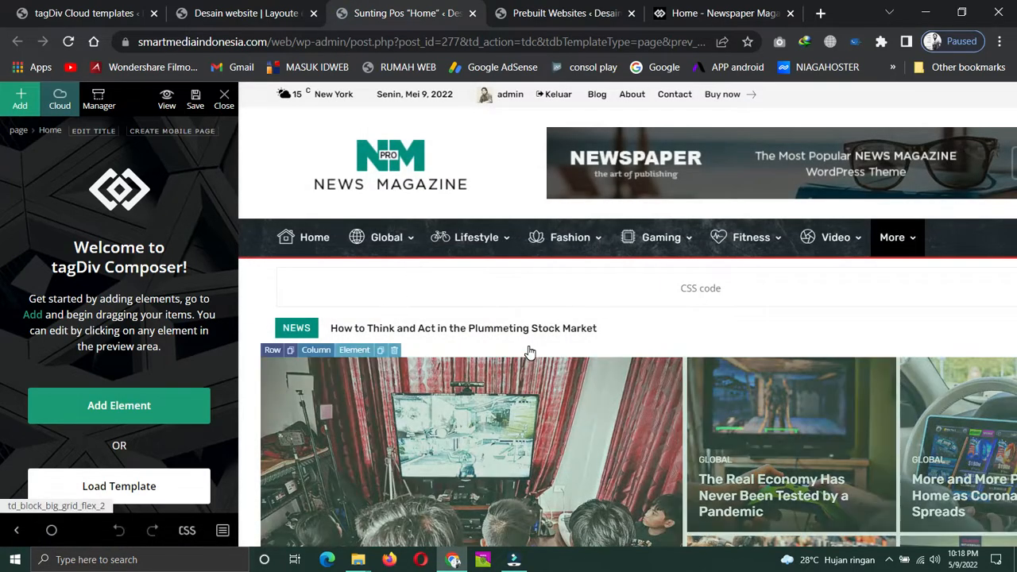
Preview the home page in the Composer with its sidebar collapsed, and check the Magazine Pro entry among the prebuilt websites
{"action": "scroll", "coordinate": [454, 315], "scroll_direction": "down", "scroll_amount": 4}
{"action": "scroll", "coordinate": [453, 306], "scroll_direction": "up", "scroll_amount": 5}
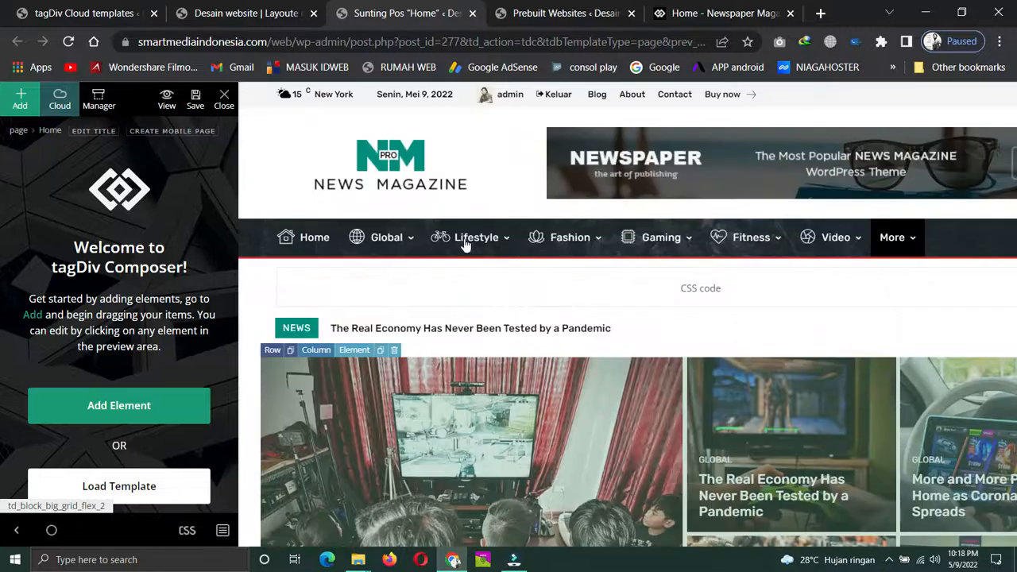
{"action": "left_click", "coordinate": [17, 532]}
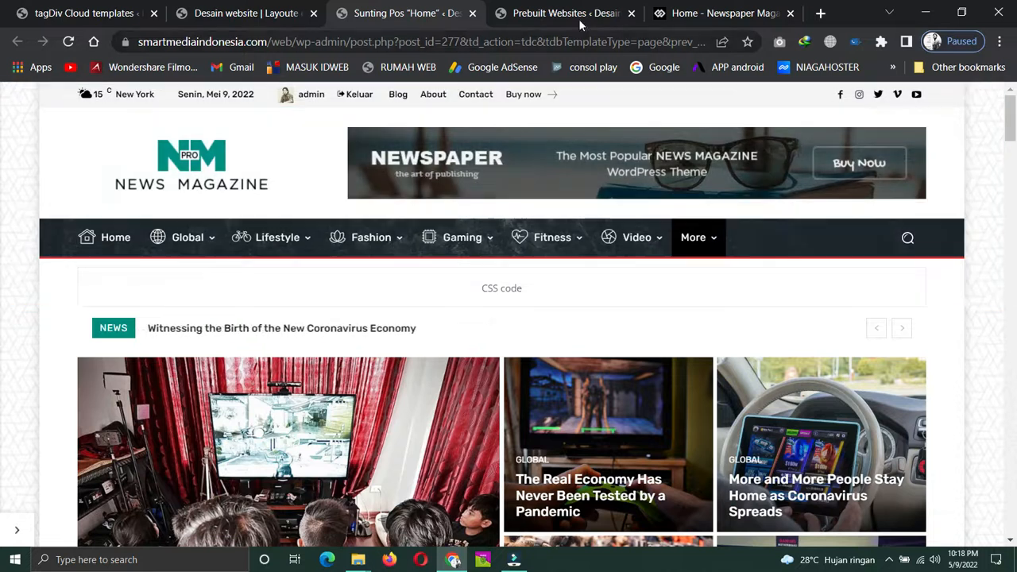
{"action": "left_click", "coordinate": [562, 12]}
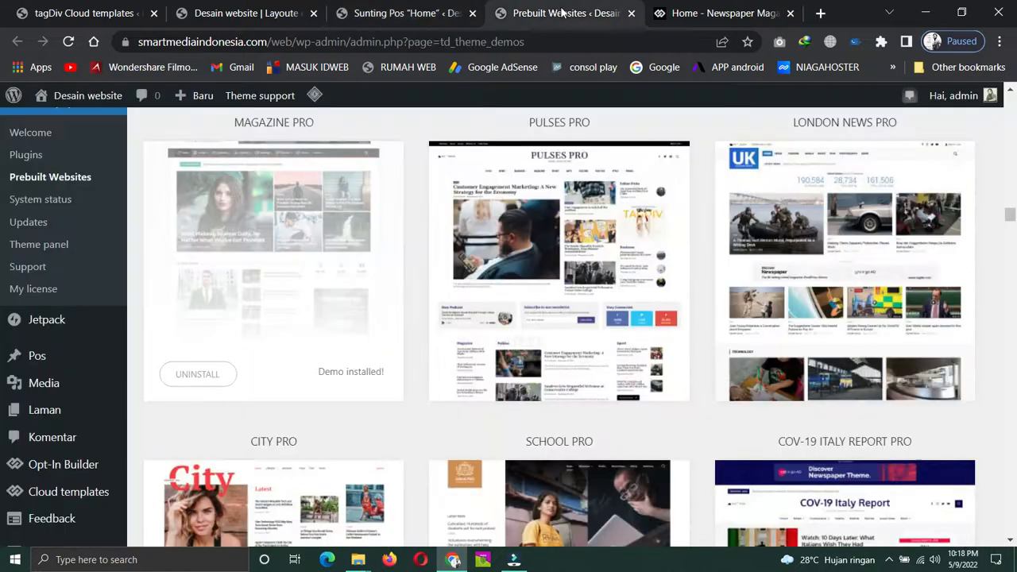
{"action": "left_click", "coordinate": [407, 12]}
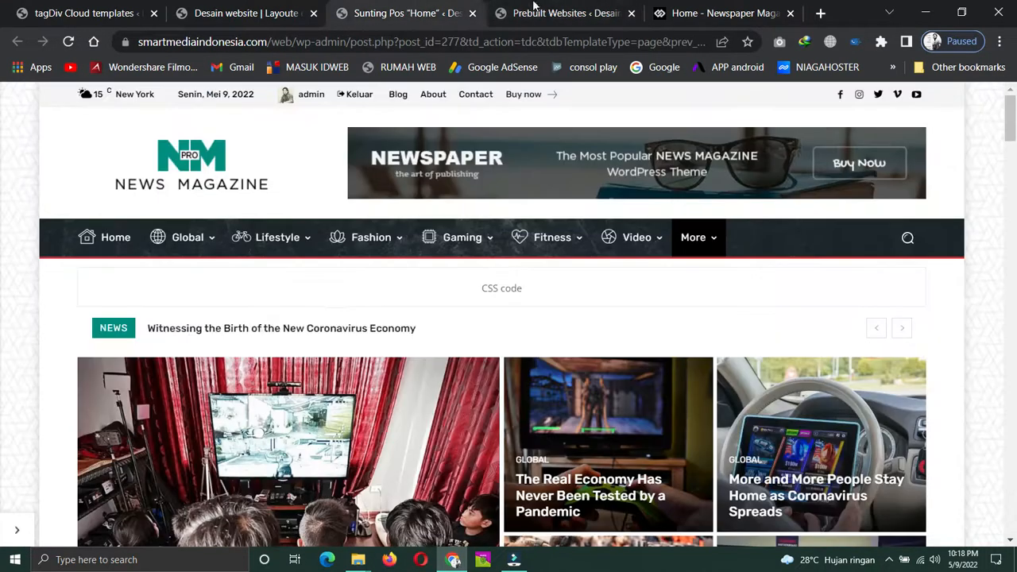
Reorder the browser tabs so the site's front page follows the Composer, and look over the front page's header and menu
{"action": "left_click", "coordinate": [233, 12]}
{"action": "left_click_drag", "start_coordinate": [233, 13], "coordinate": [401, 13]}
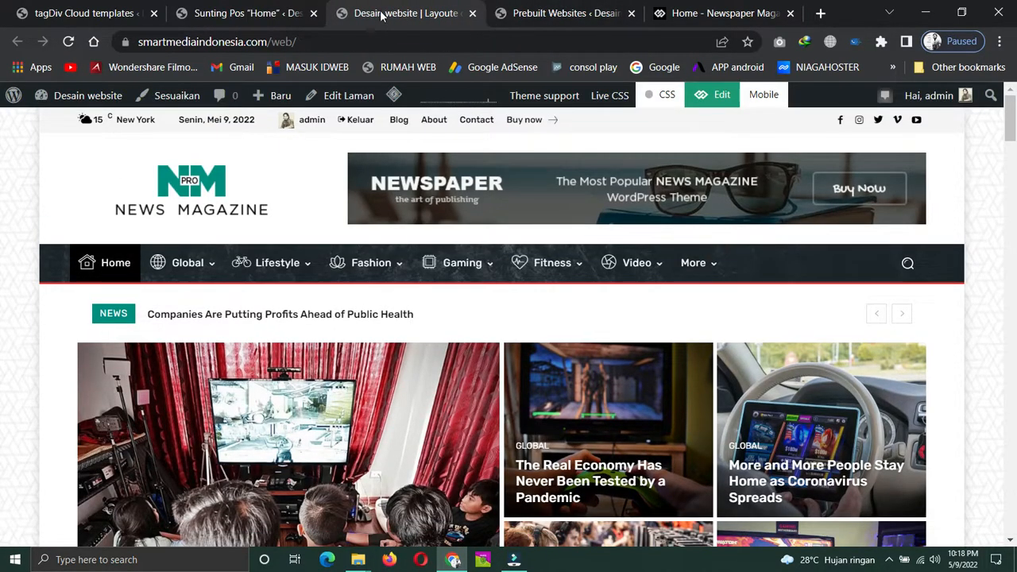
{"action": "scroll", "coordinate": [429, 227], "scroll_direction": "down", "scroll_amount": 2}
{"action": "scroll", "coordinate": [417, 159], "scroll_direction": "up", "scroll_amount": 2}
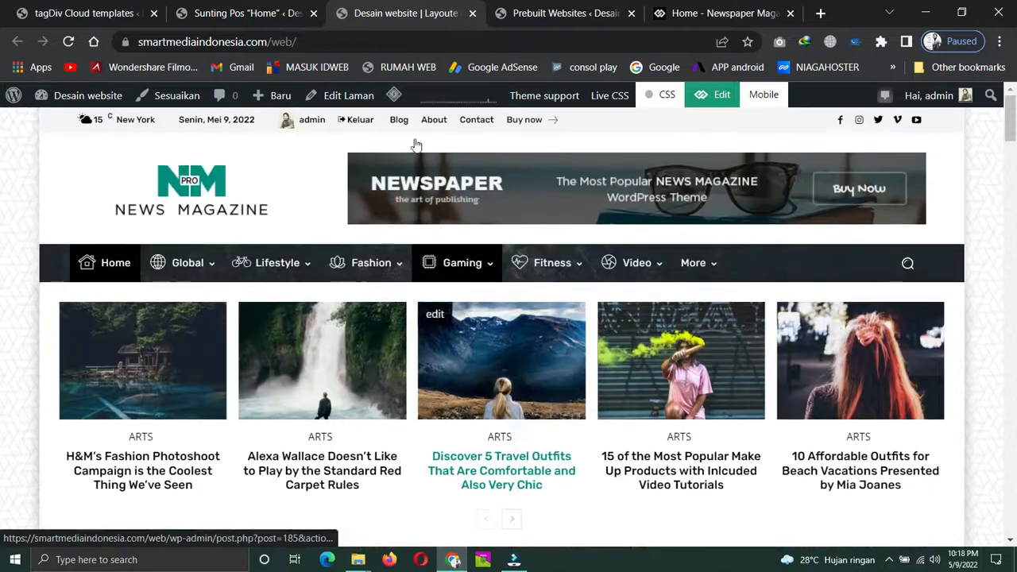
In the Composer, select the News Magazine header logo and remove its logo image
{"action": "left_click", "coordinate": [234, 13]}
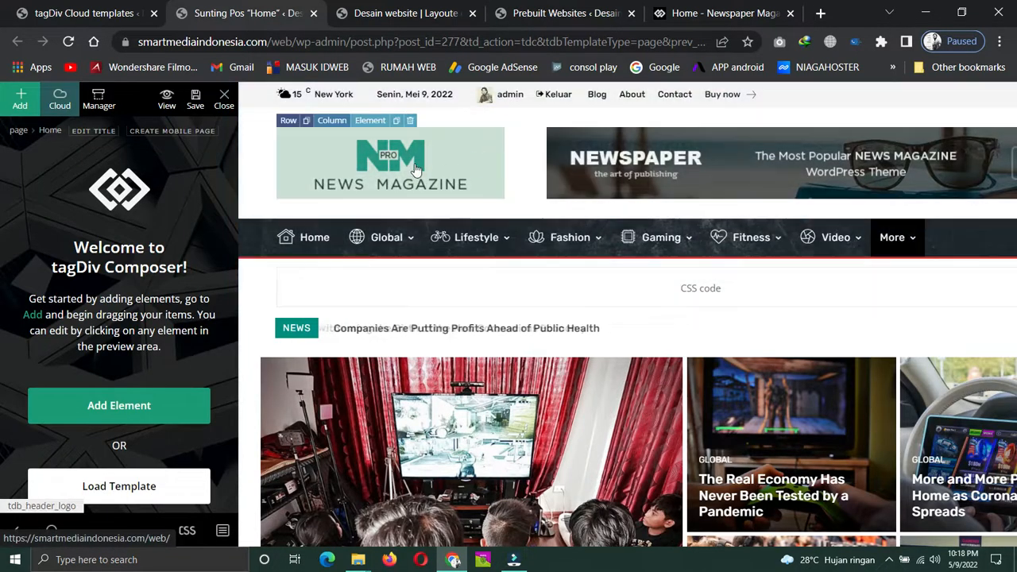
{"action": "left_click", "coordinate": [413, 168]}
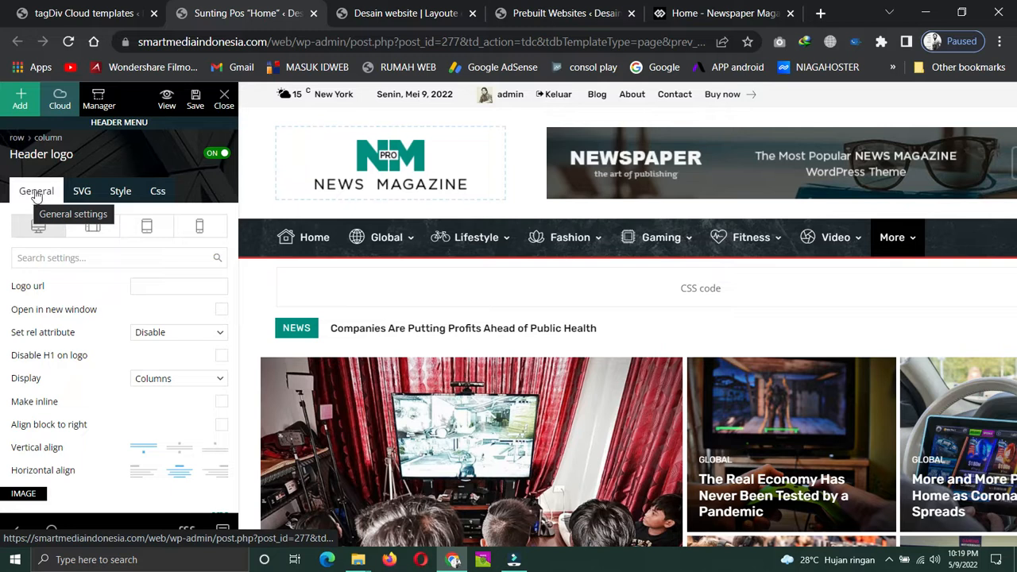
{"action": "scroll", "coordinate": [155, 330], "scroll_direction": "down", "scroll_amount": 3}
{"action": "scroll", "coordinate": [131, 324], "scroll_direction": "down", "scroll_amount": 2}
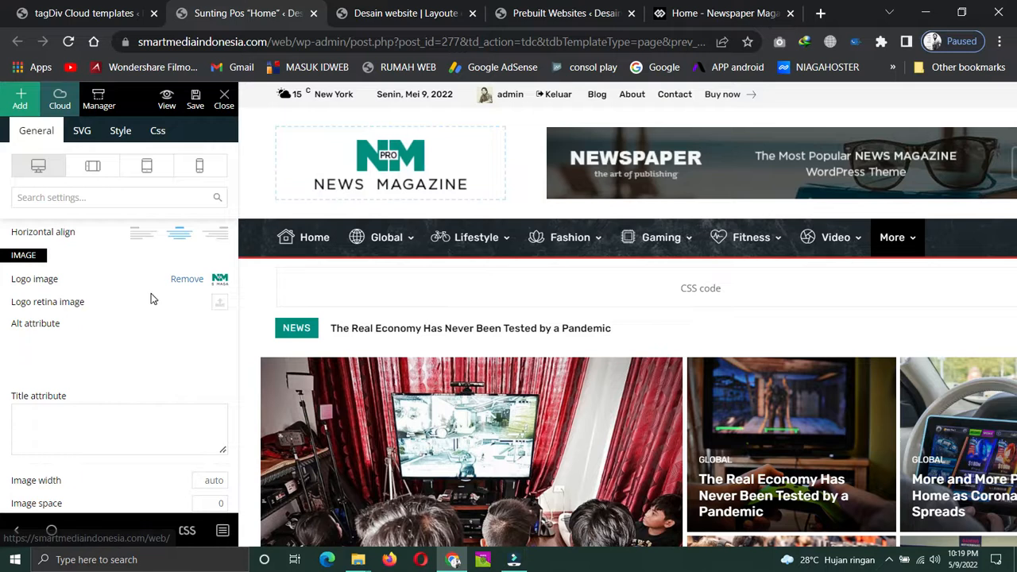
{"action": "left_click", "coordinate": [181, 282]}
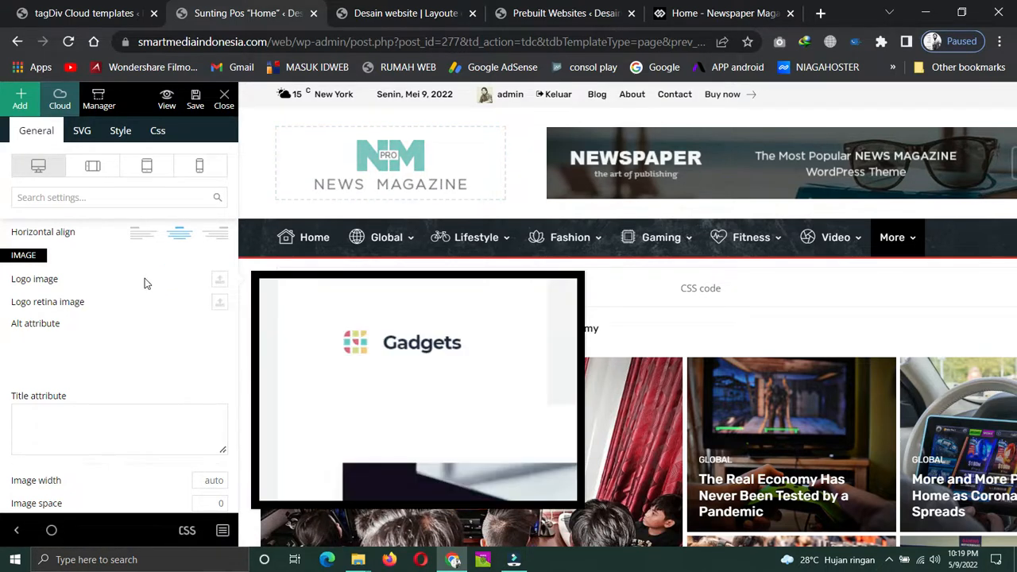
Set both Show text and Show tagline to Show for the header logo
{"action": "scroll", "coordinate": [144, 282], "scroll_direction": "down", "scroll_amount": 2}
{"action": "scroll", "coordinate": [145, 279], "scroll_direction": "down", "scroll_amount": 2}
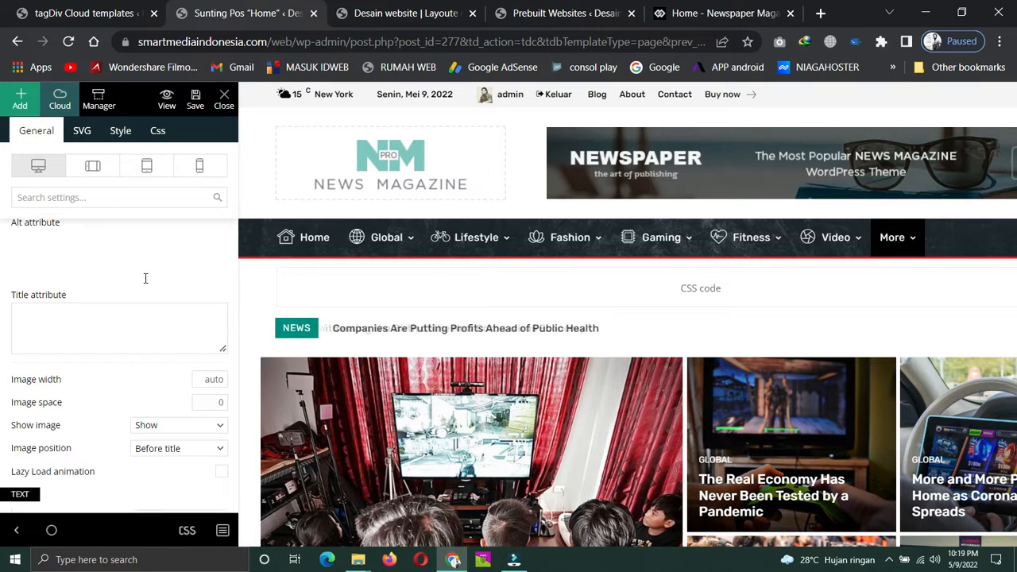
{"action": "scroll", "coordinate": [144, 278], "scroll_direction": "down", "scroll_amount": 2}
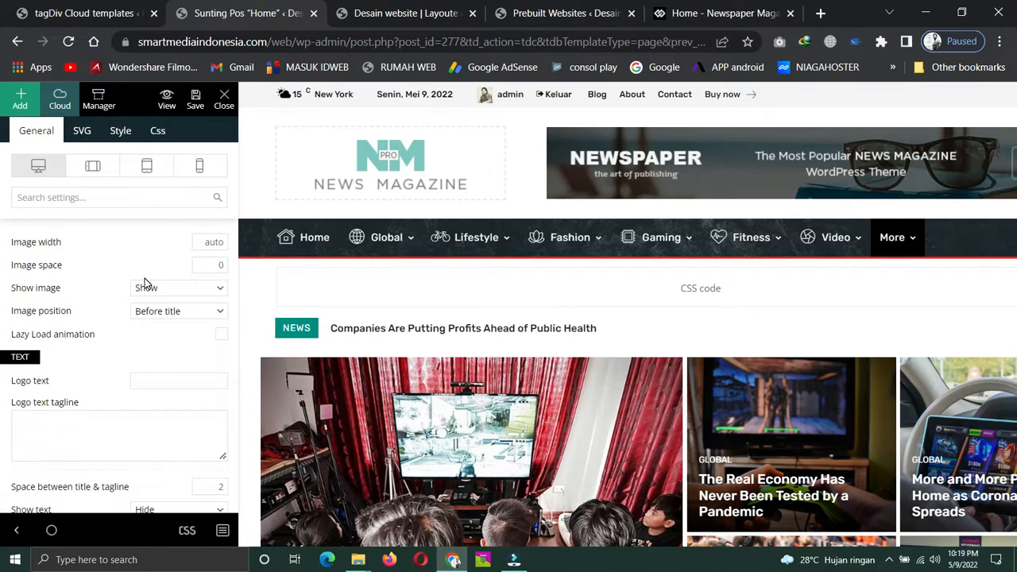
{"action": "scroll", "coordinate": [95, 305], "scroll_direction": "down", "scroll_amount": 6}
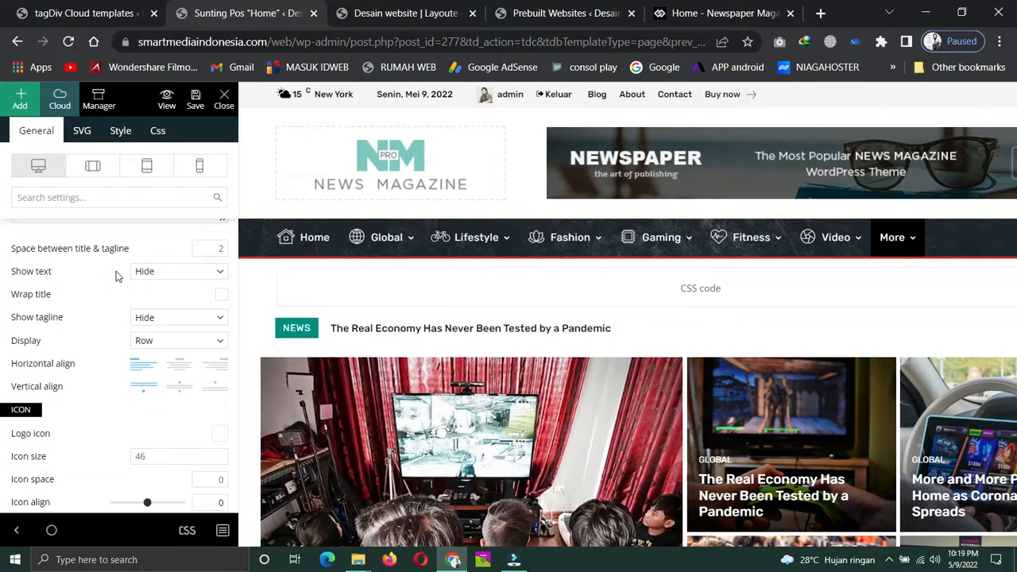
{"action": "left_click", "coordinate": [173, 273]}
{"action": "left_click", "coordinate": [164, 288]}
{"action": "left_click", "coordinate": [167, 319]}
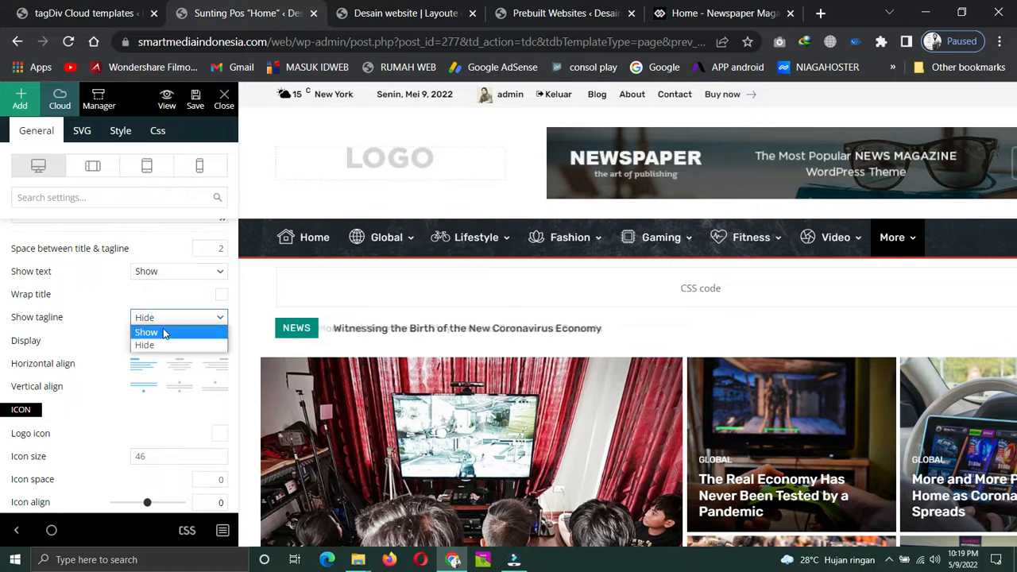
{"action": "left_click", "coordinate": [156, 333]}
Set the header logo's text to BELAJAR and its tagline to Membuat Website
{"action": "scroll", "coordinate": [114, 291], "scroll_direction": "up", "scroll_amount": 5}
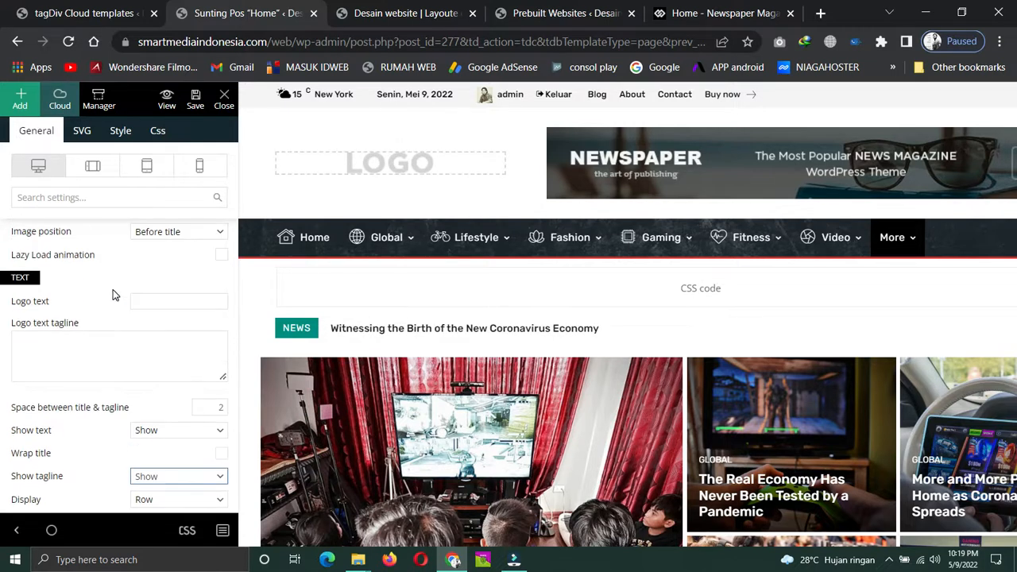
{"action": "scroll", "coordinate": [113, 289], "scroll_direction": "up", "scroll_amount": 3}
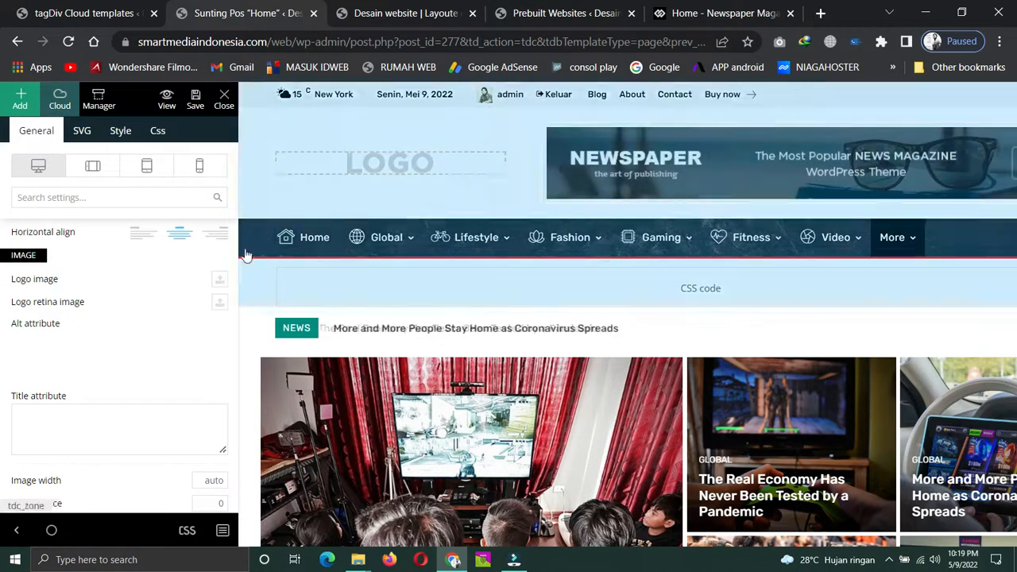
{"action": "scroll", "coordinate": [156, 294], "scroll_direction": "down", "scroll_amount": 1}
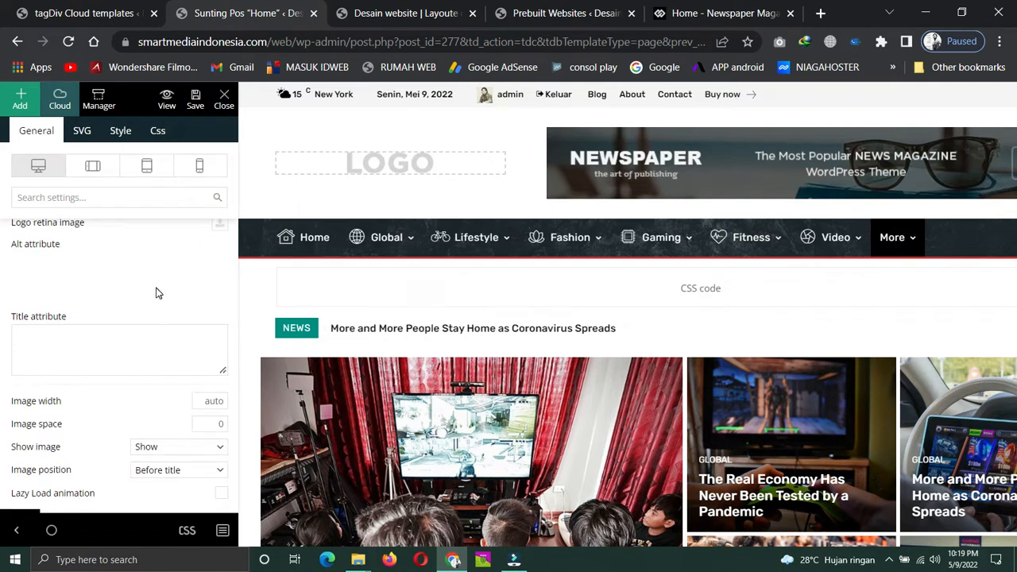
{"action": "scroll", "coordinate": [154, 278], "scroll_direction": "up", "scroll_amount": 1}
{"action": "scroll", "coordinate": [154, 283], "scroll_direction": "down", "scroll_amount": 1}
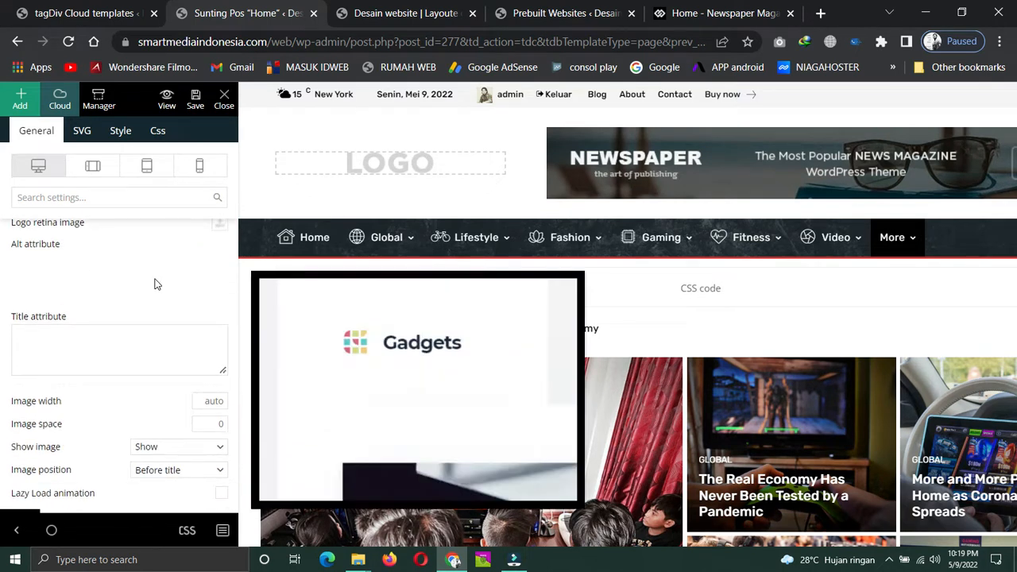
{"action": "scroll", "coordinate": [84, 325], "scroll_direction": "down", "scroll_amount": 4}
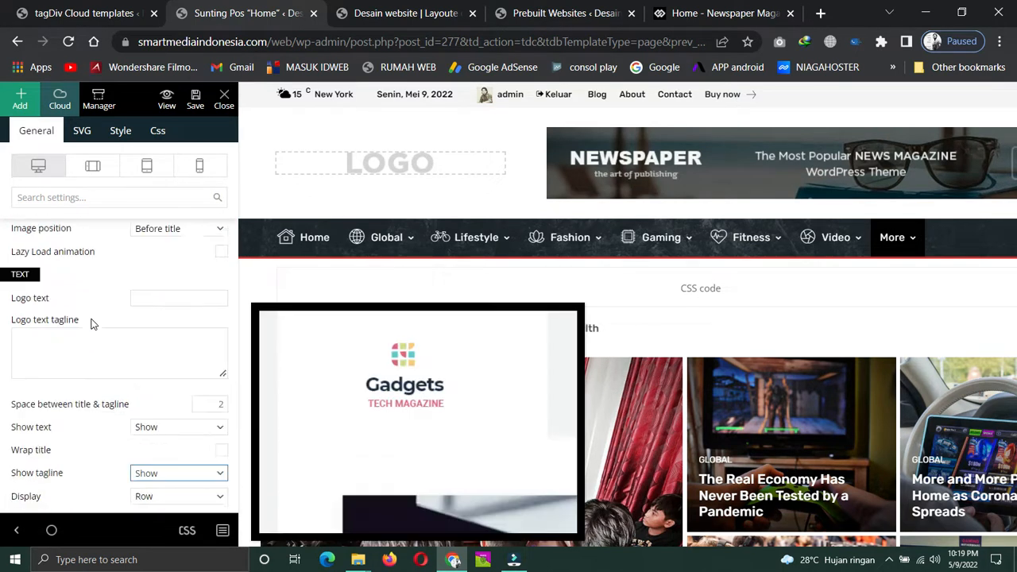
{"action": "scroll", "coordinate": [153, 257], "scroll_direction": "up", "scroll_amount": 1}
{"action": "left_click", "coordinate": [160, 302]}
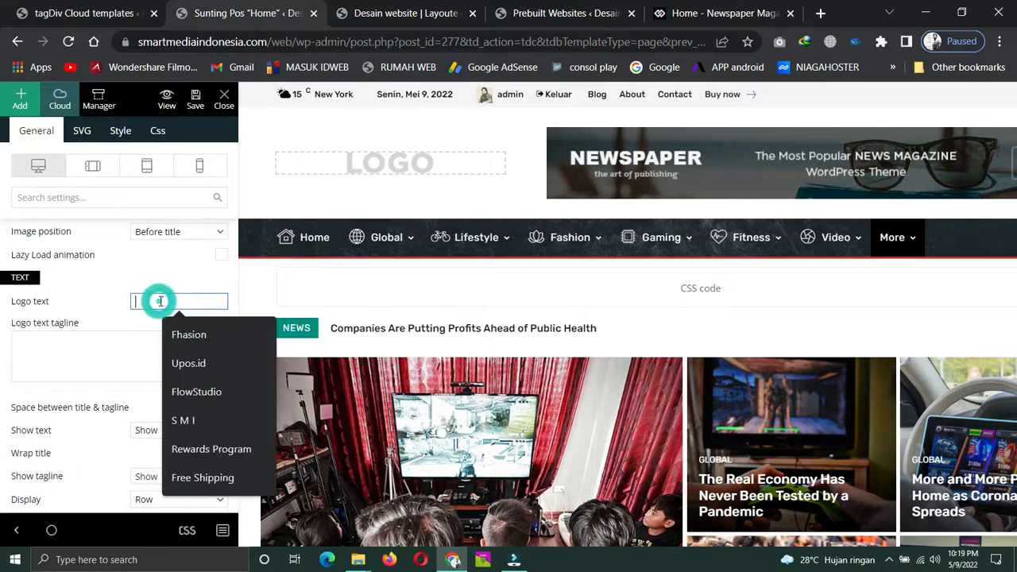
{"action": "type", "text": "Be"}
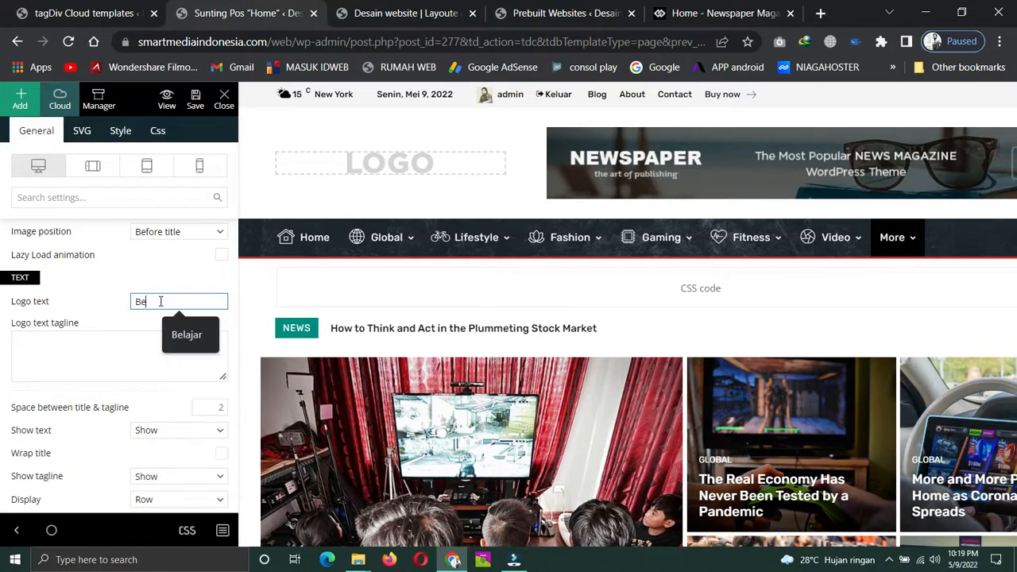
{"action": "type", "text": "la"}
{"action": "key", "text": "BackSpace"}
{"action": "key", "text": "BackSpace"}
{"action": "key", "text": "BackSpace"}
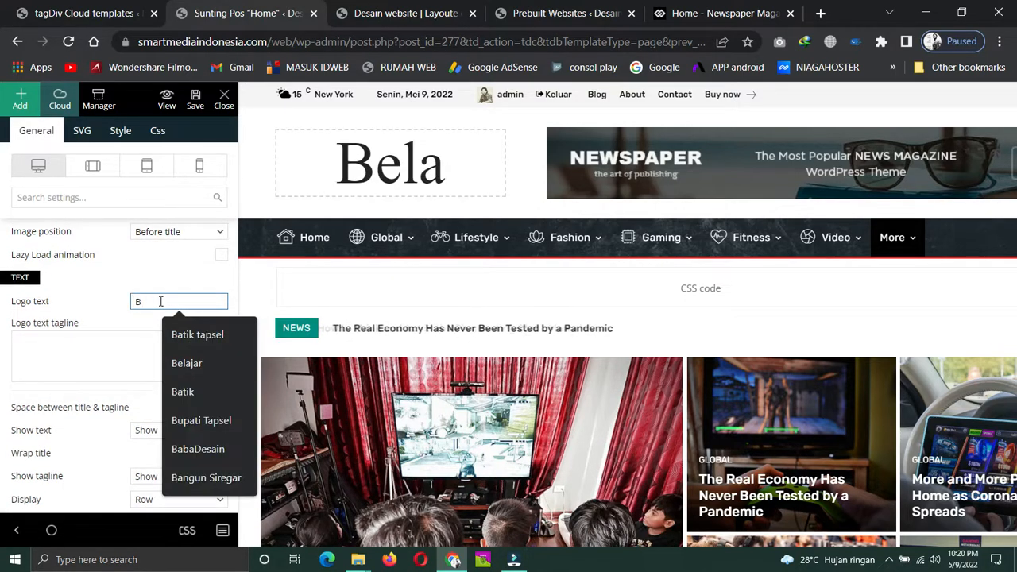
{"action": "type", "text": "ELAJAR"}
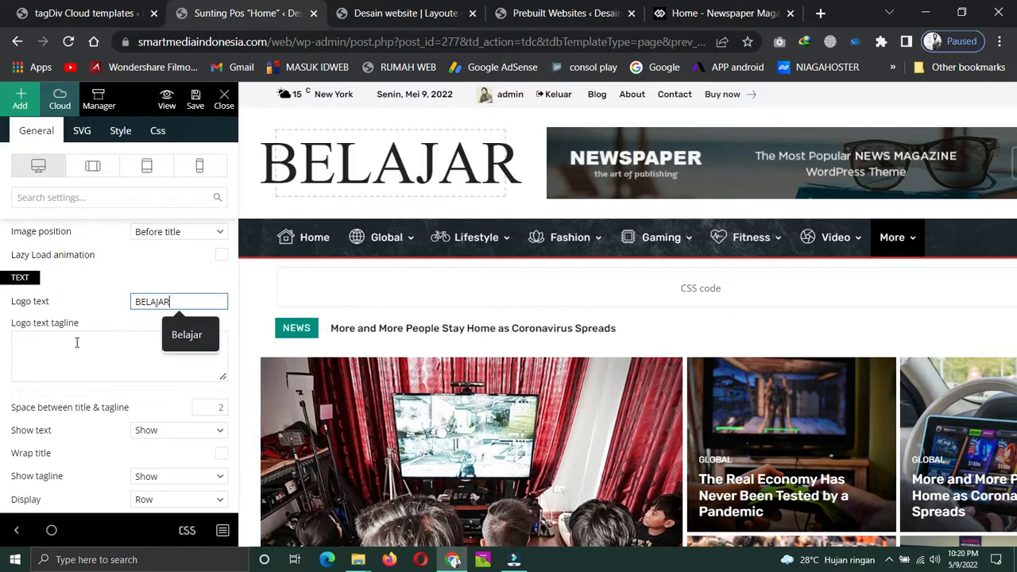
{"action": "left_click", "coordinate": [50, 346]}
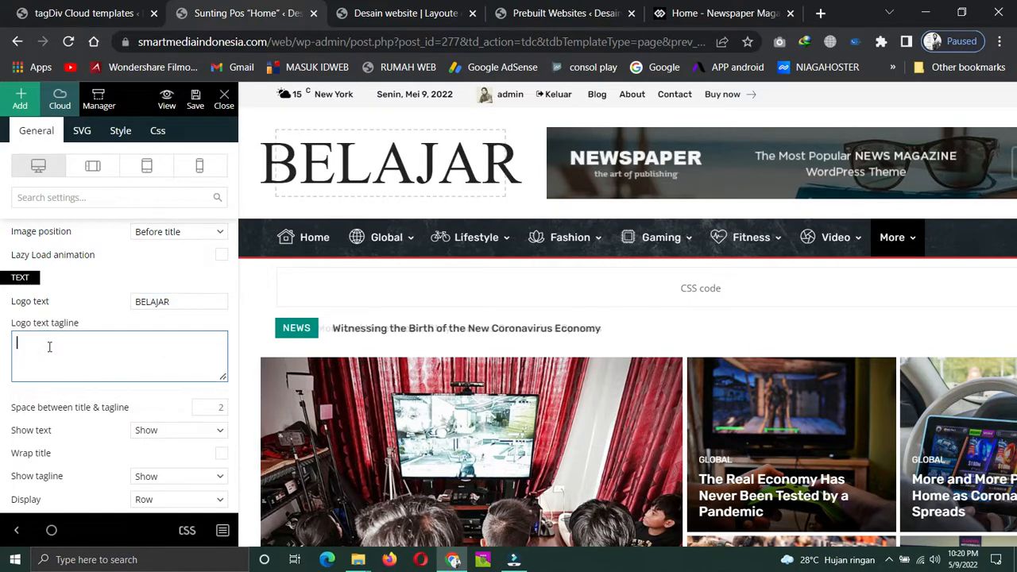
{"action": "type", "text": "Membuat Website"}
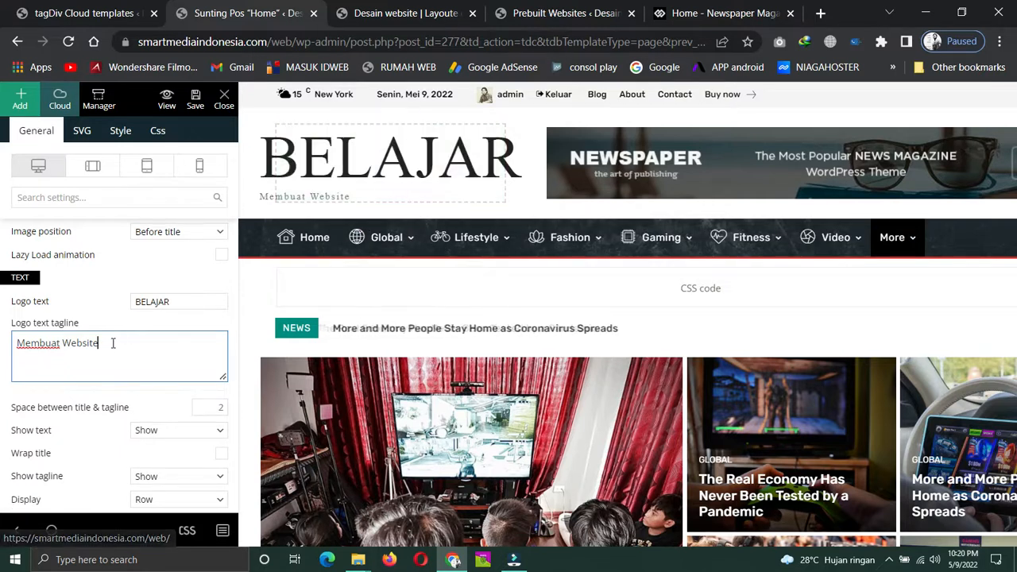
Set the header logo's text color to the recent teal color #008d7f in its style settings
{"action": "scroll", "coordinate": [112, 318], "scroll_direction": "up", "scroll_amount": 5}
{"action": "scroll", "coordinate": [101, 236], "scroll_direction": "up", "scroll_amount": 4}
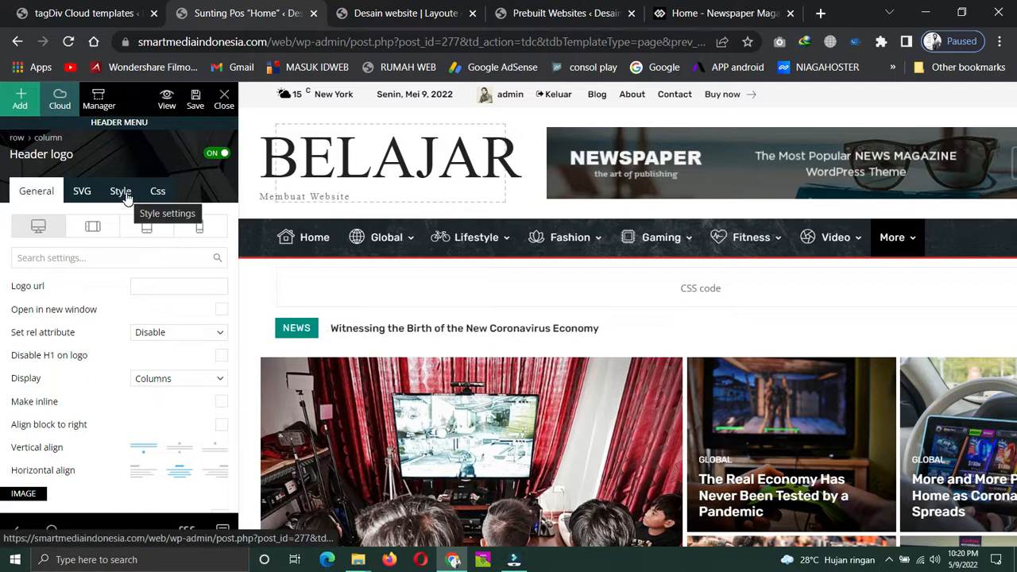
{"action": "left_click", "coordinate": [121, 192]}
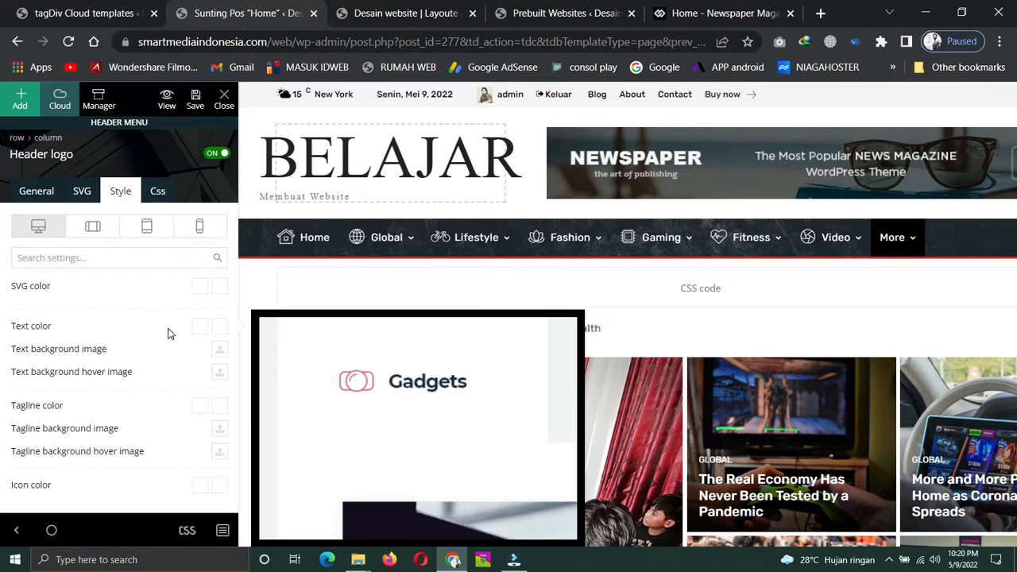
{"action": "scroll", "coordinate": [158, 321], "scroll_direction": "down", "scroll_amount": 1}
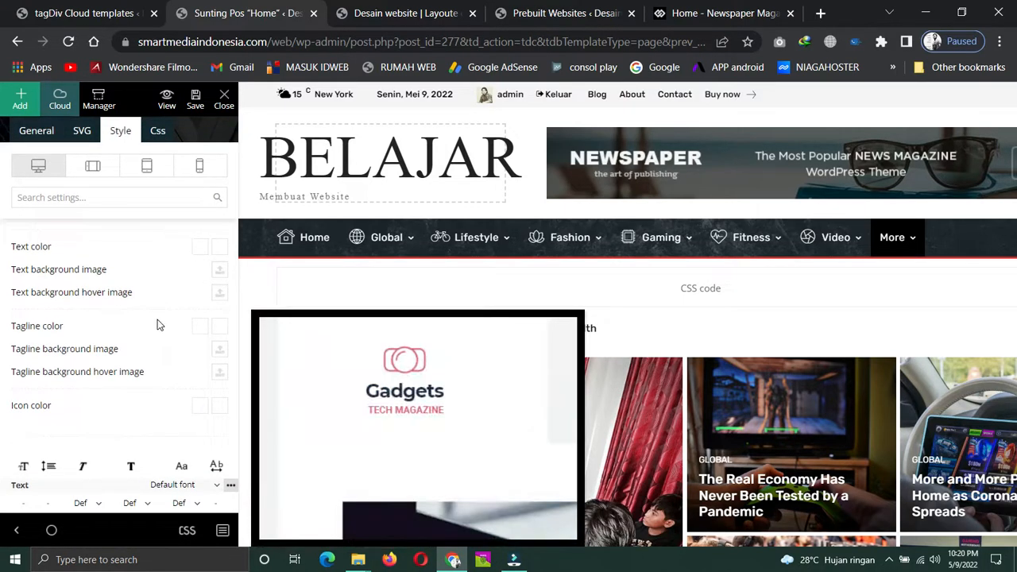
{"action": "scroll", "coordinate": [156, 321], "scroll_direction": "up", "scroll_amount": 1}
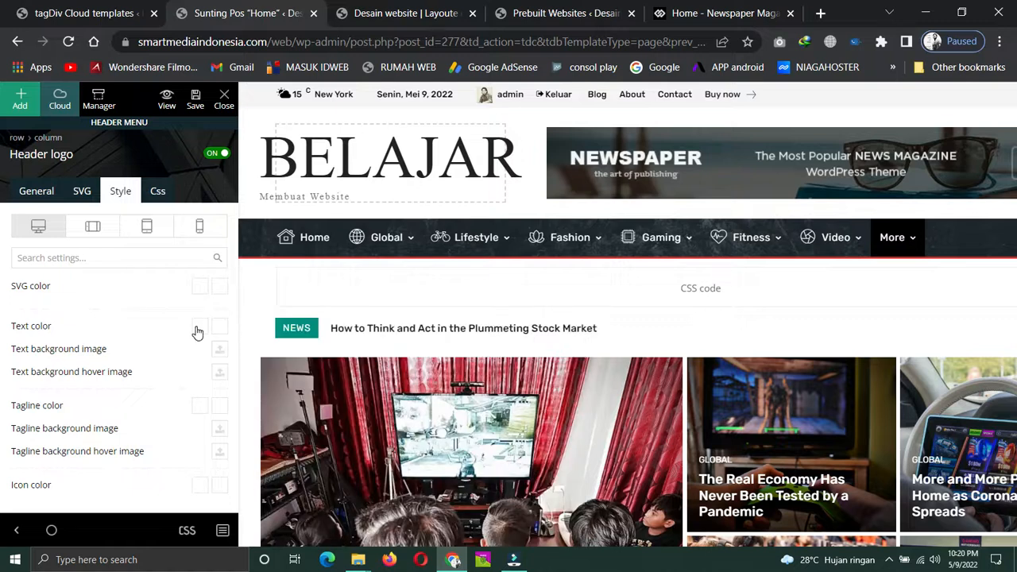
{"action": "left_click", "coordinate": [198, 328]}
{"action": "scroll", "coordinate": [94, 328], "scroll_direction": "down", "scroll_amount": 5}
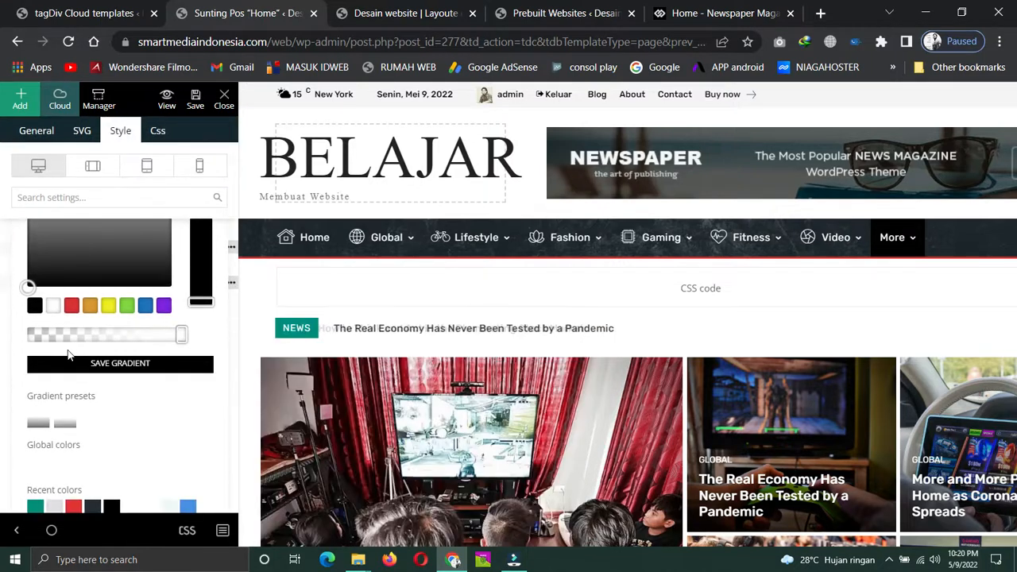
{"action": "left_click", "coordinate": [33, 451]}
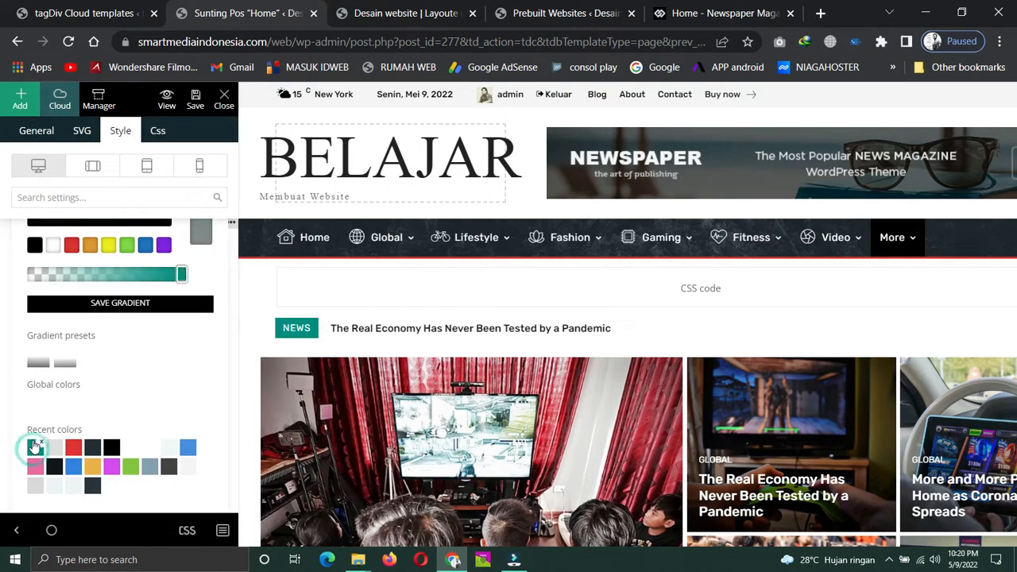
{"action": "scroll", "coordinate": [155, 336], "scroll_direction": "up", "scroll_amount": 5}
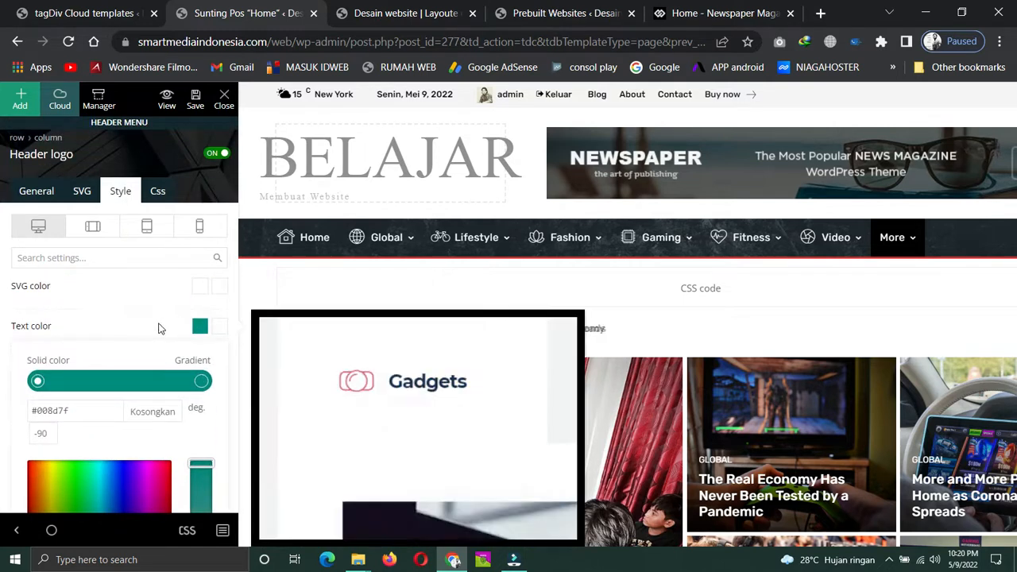
{"action": "left_click", "coordinate": [156, 326]}
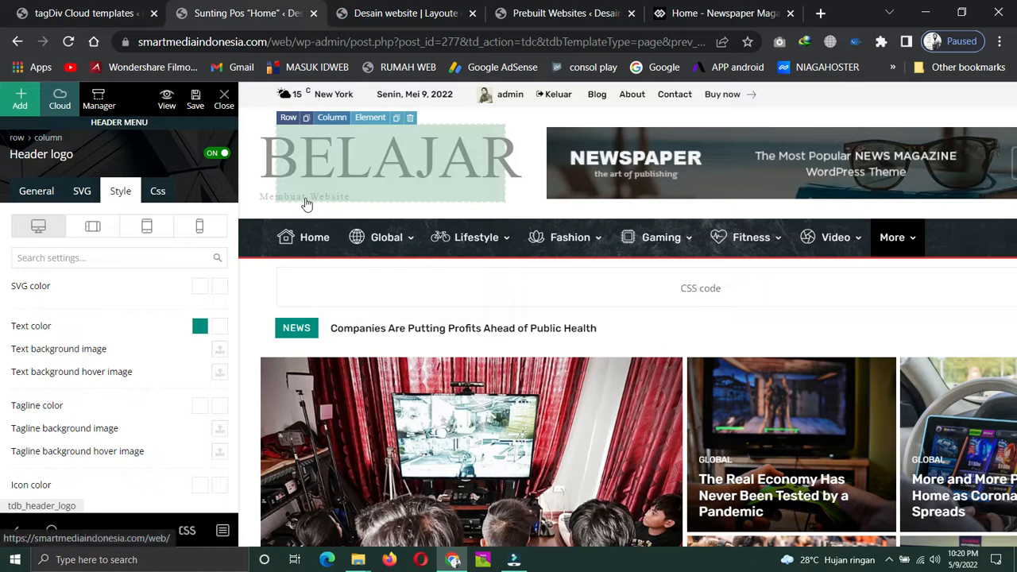
Set the header logo's tagline color to black, #000000
{"action": "left_click", "coordinate": [198, 411]}
{"action": "scroll", "coordinate": [115, 383], "scroll_direction": "down", "scroll_amount": 1}
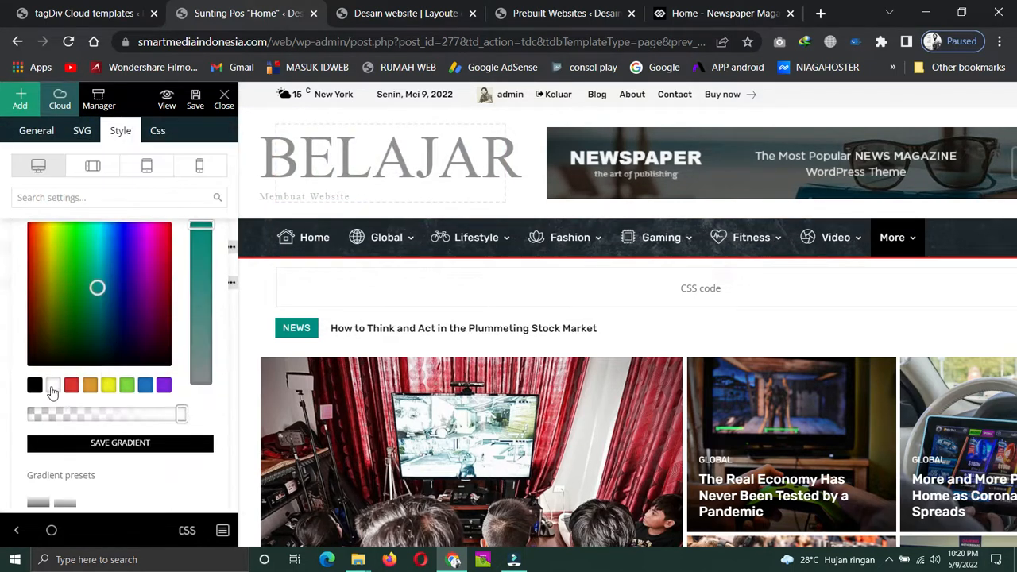
{"action": "left_click", "coordinate": [35, 386]}
{"action": "scroll", "coordinate": [167, 325], "scroll_direction": "up", "scroll_amount": 4}
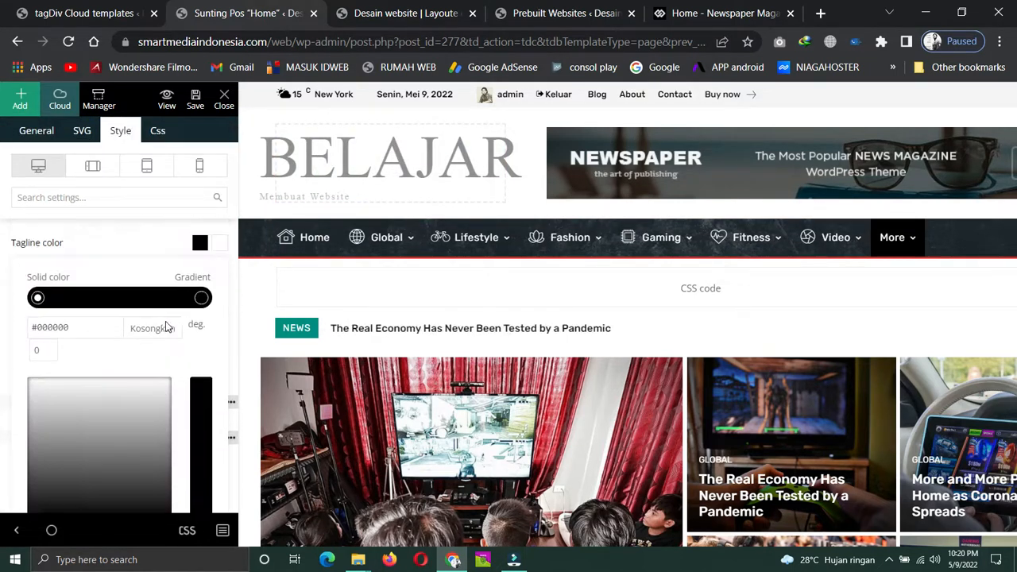
{"action": "left_click", "coordinate": [161, 251]}
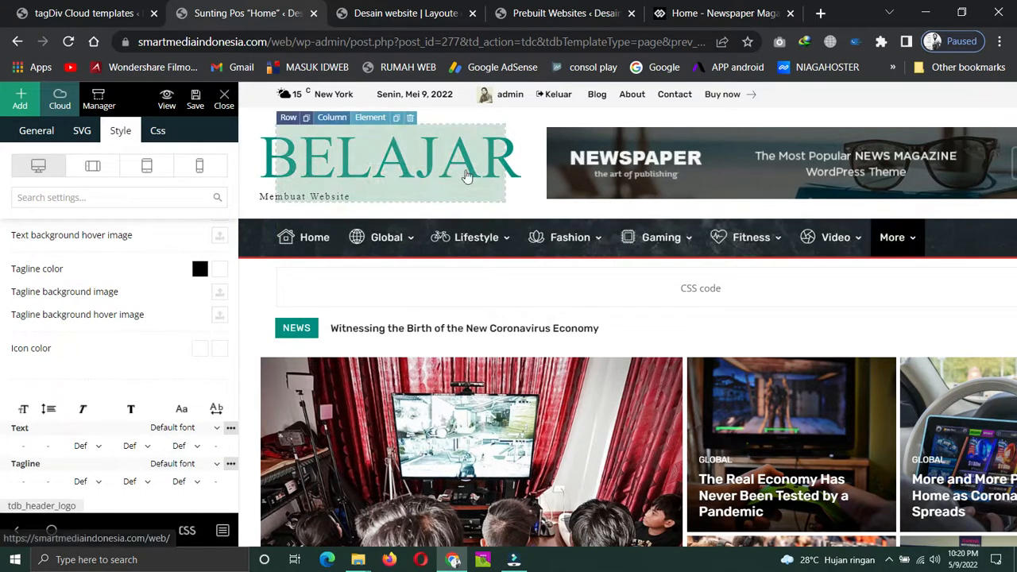
Set the logo text's font size to 60, try 40 for the tagline, and settle on a tagline size of 25
{"action": "left_click", "coordinate": [24, 446]}
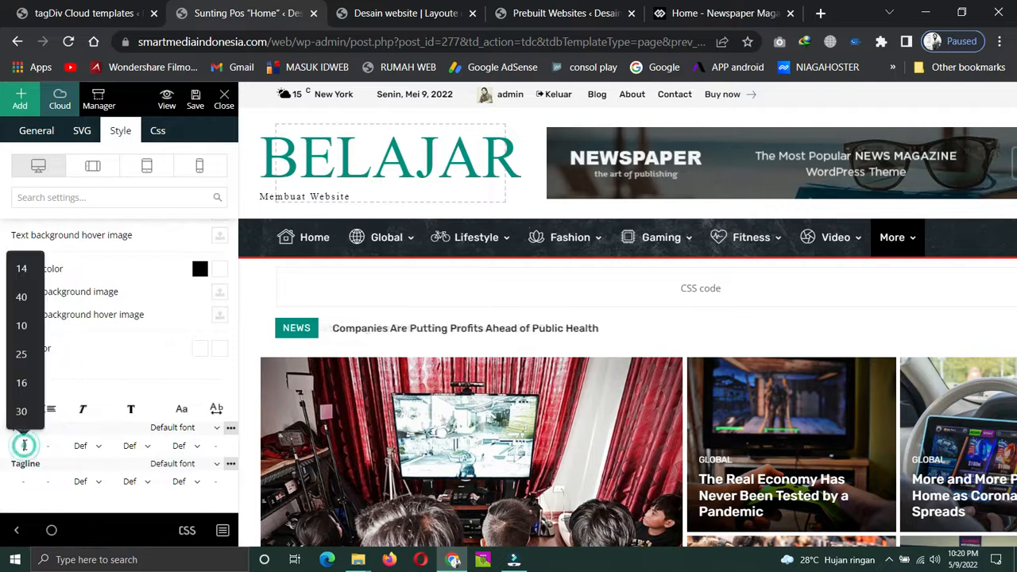
{"action": "type", "text": "60"}
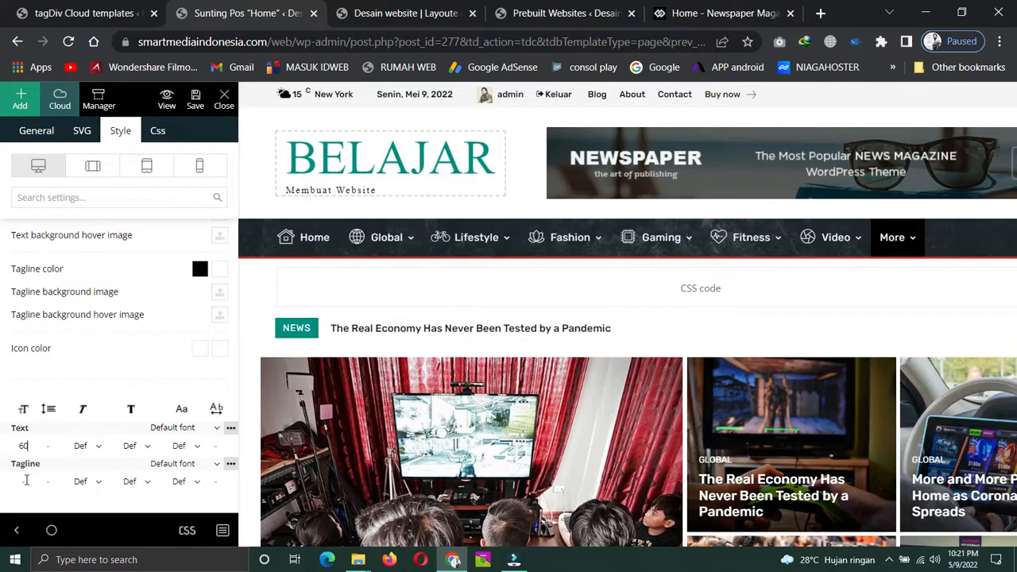
{"action": "left_click", "coordinate": [26, 480]}
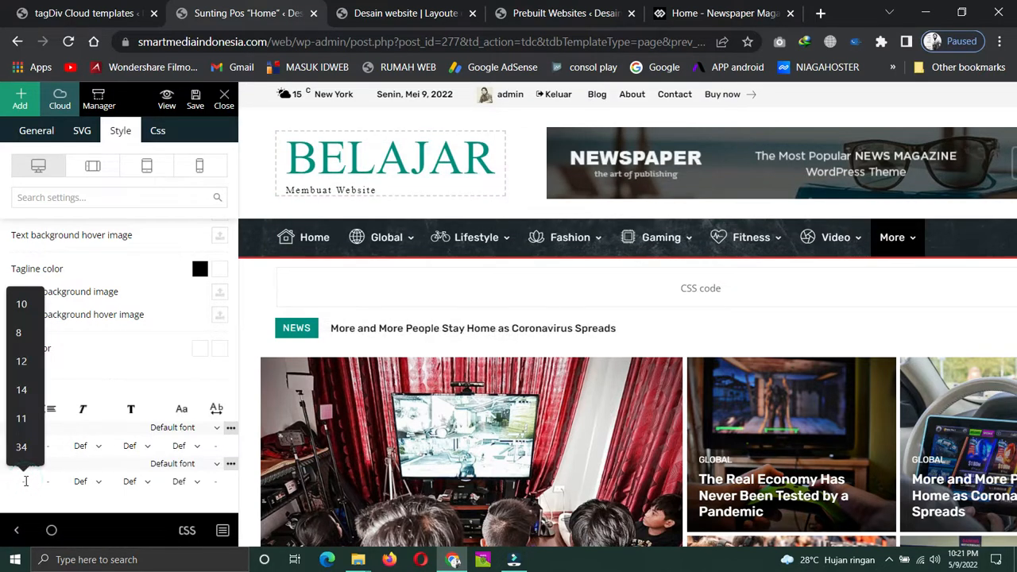
{"action": "type", "text": "40"}
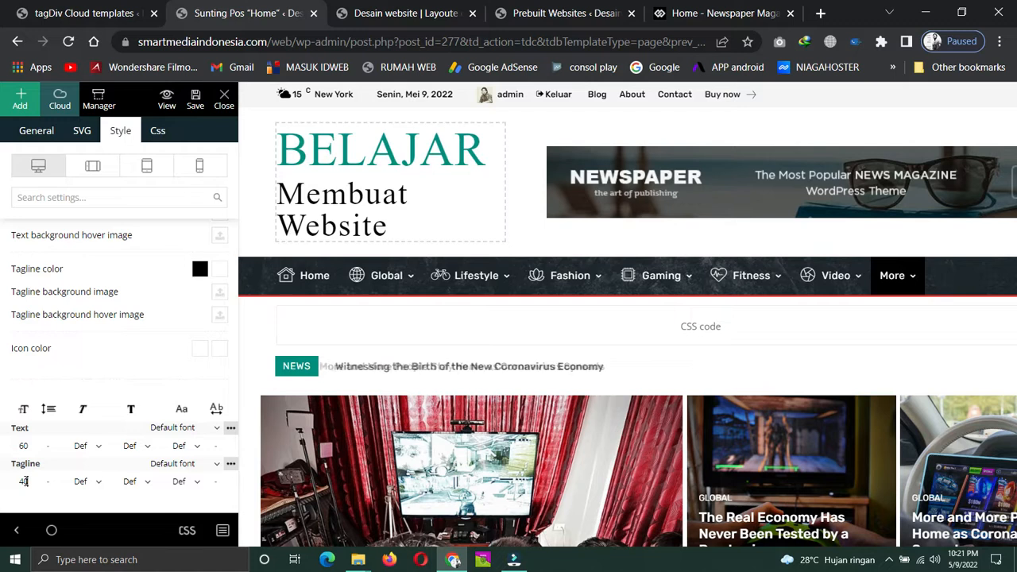
{"action": "type", "text": "25"}
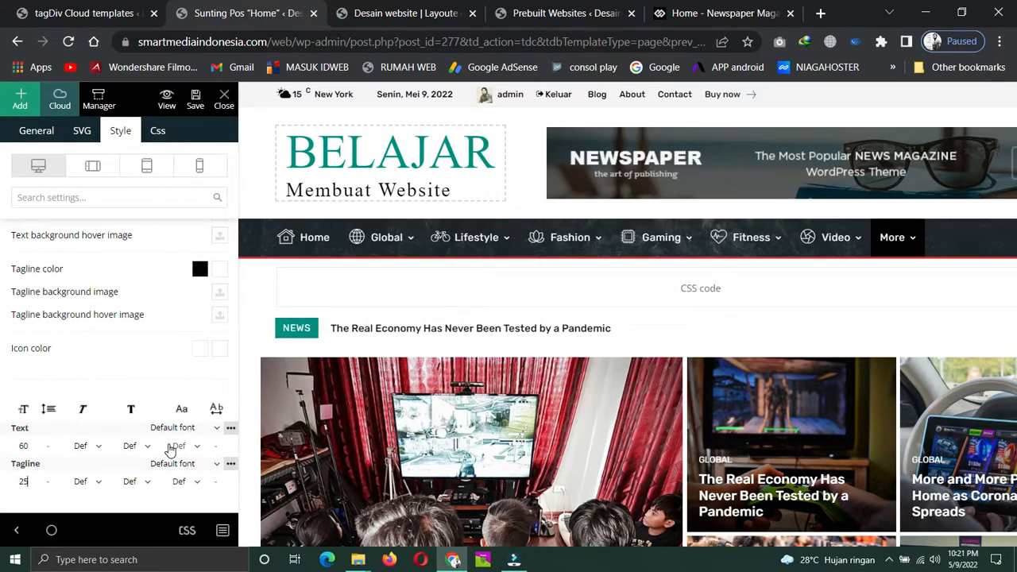
Set the logo text's font to Acme with weight 700 - Bold, and the tagline's weight to 600 - Semi Bold
{"action": "left_click", "coordinate": [217, 429]}
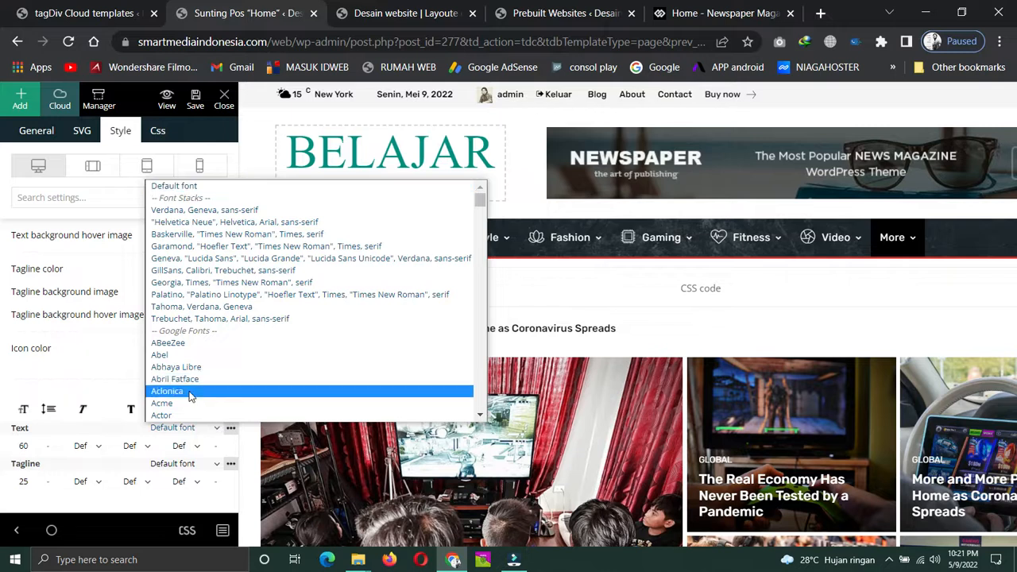
{"action": "left_click", "coordinate": [186, 404]}
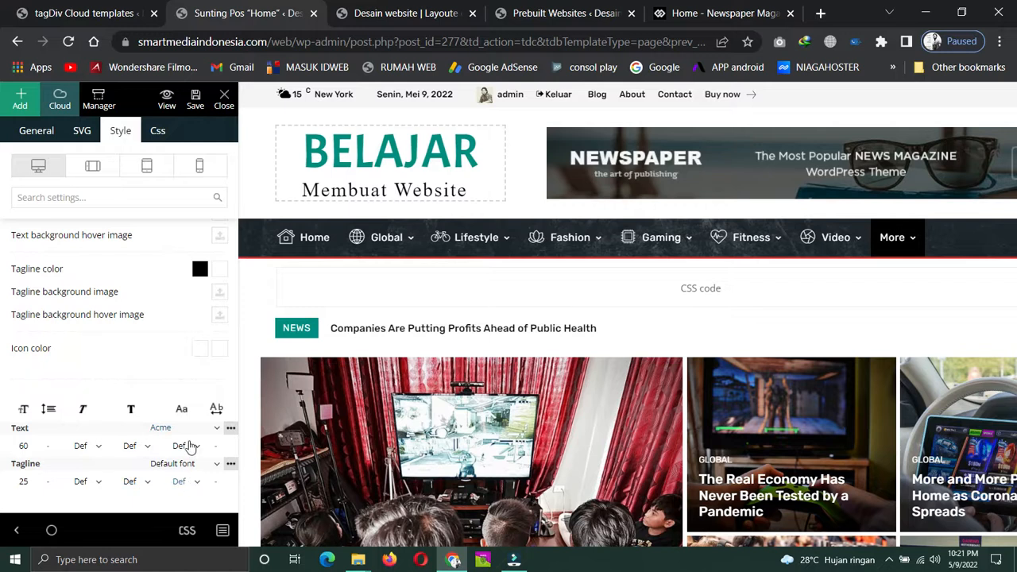
{"action": "left_click", "coordinate": [195, 483]}
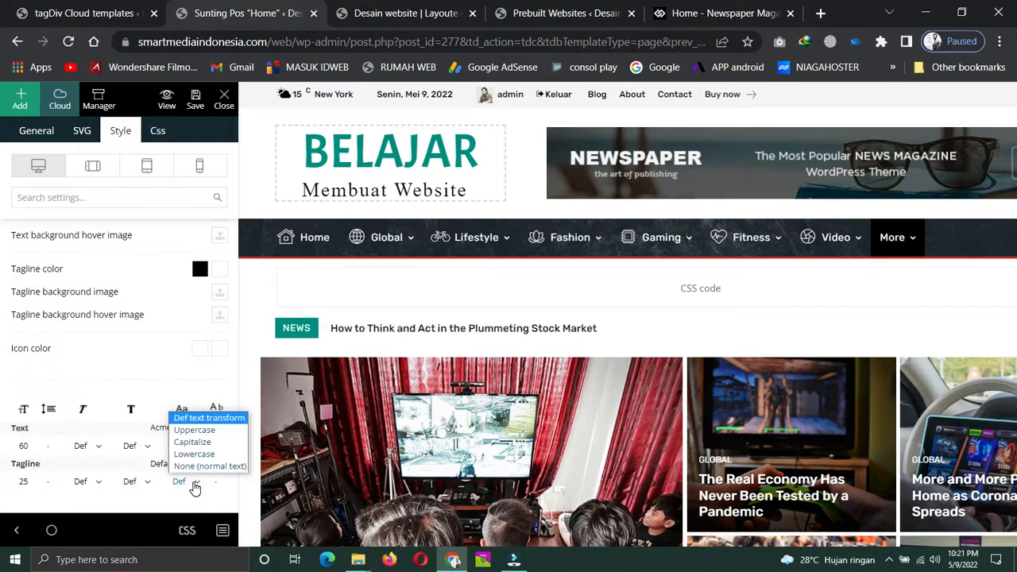
{"action": "left_click", "coordinate": [137, 447]}
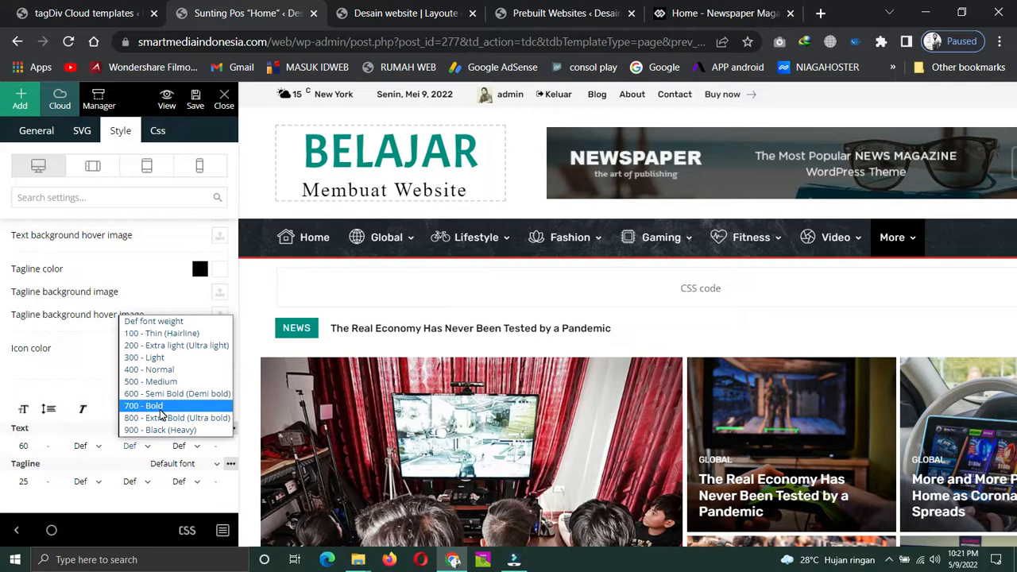
{"action": "left_click", "coordinate": [159, 410]}
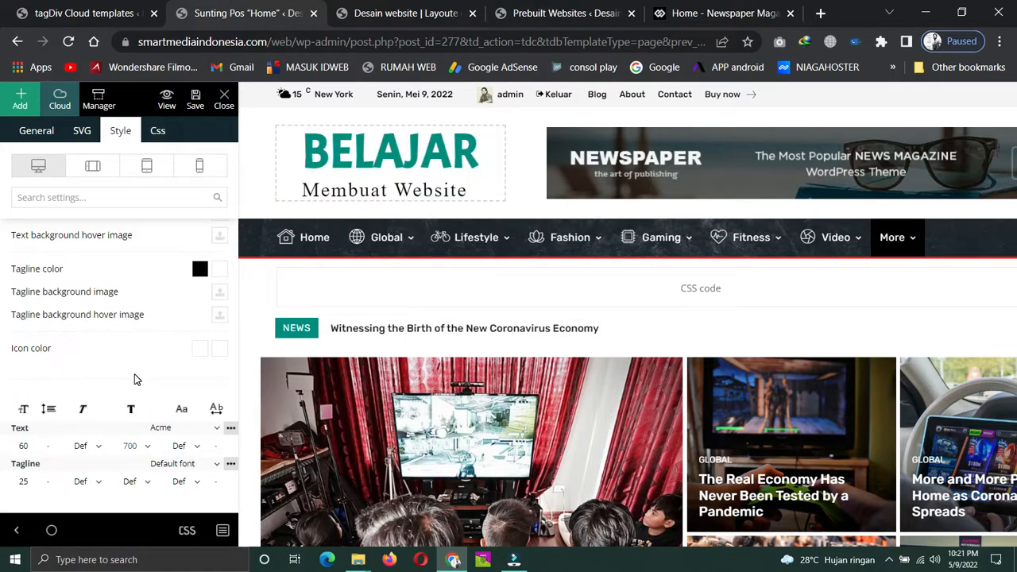
{"action": "left_click", "coordinate": [140, 482]}
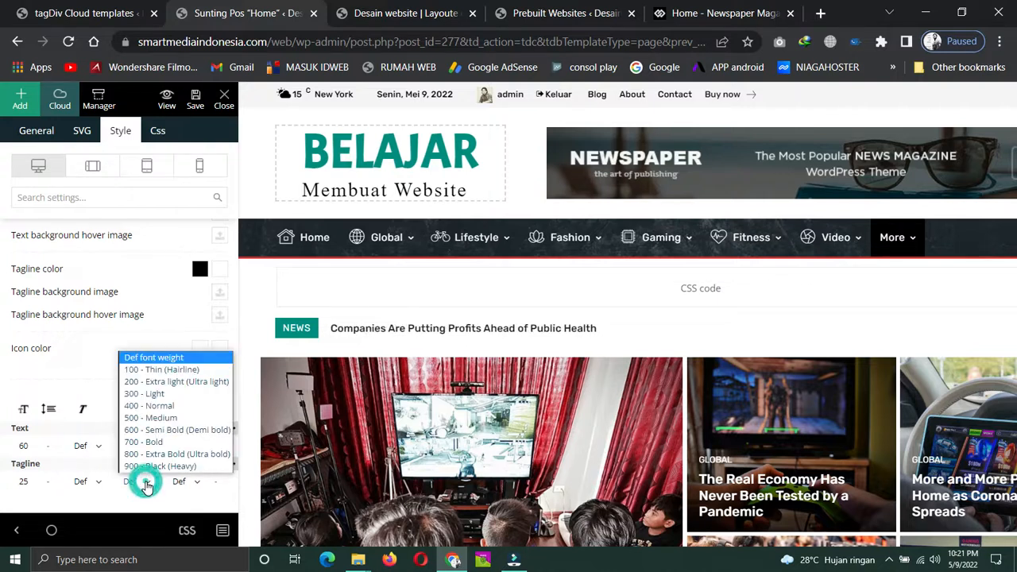
{"action": "left_click", "coordinate": [147, 432]}
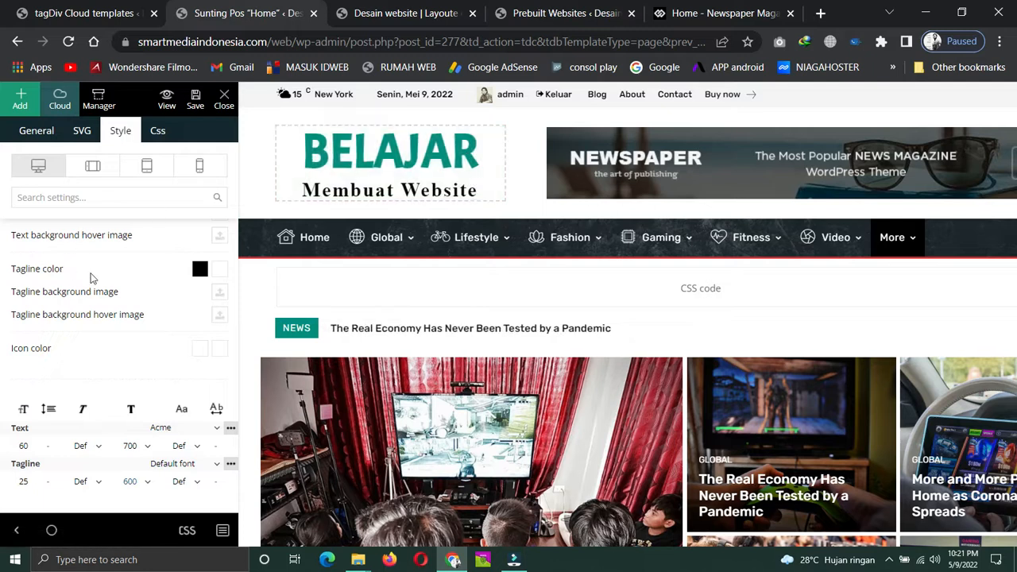
Save the header changes and check the new logo on the reloaded front page, returning to the Composer
{"action": "left_click", "coordinate": [196, 99]}
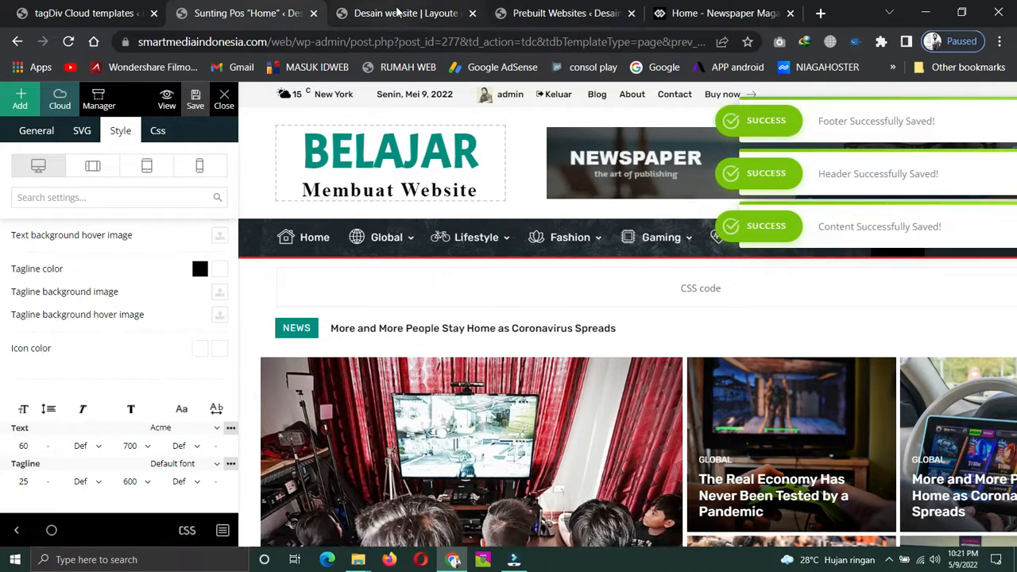
{"action": "left_click", "coordinate": [457, 11]}
{"action": "left_click", "coordinate": [69, 42]}
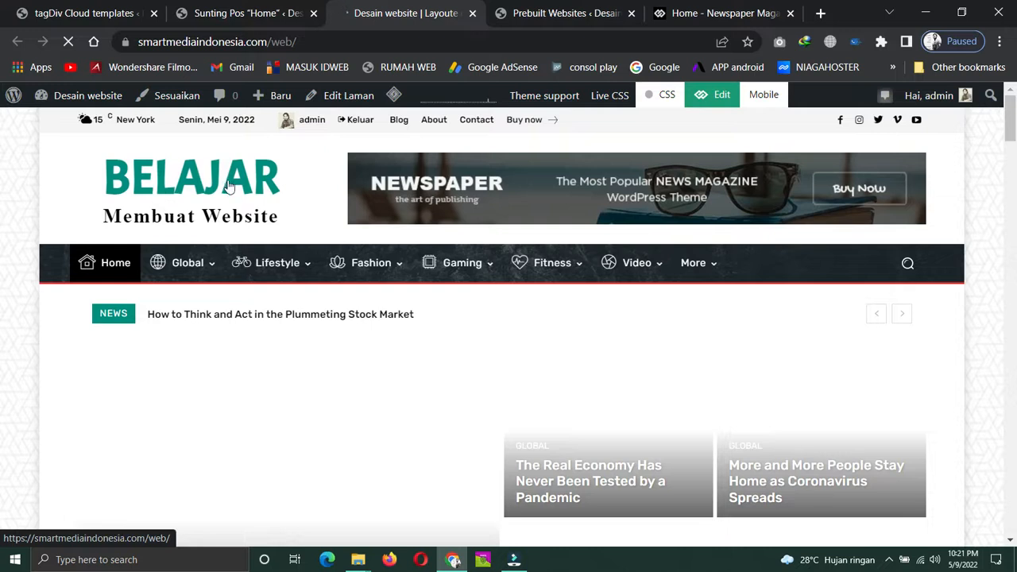
{"action": "left_click", "coordinate": [246, 13]}
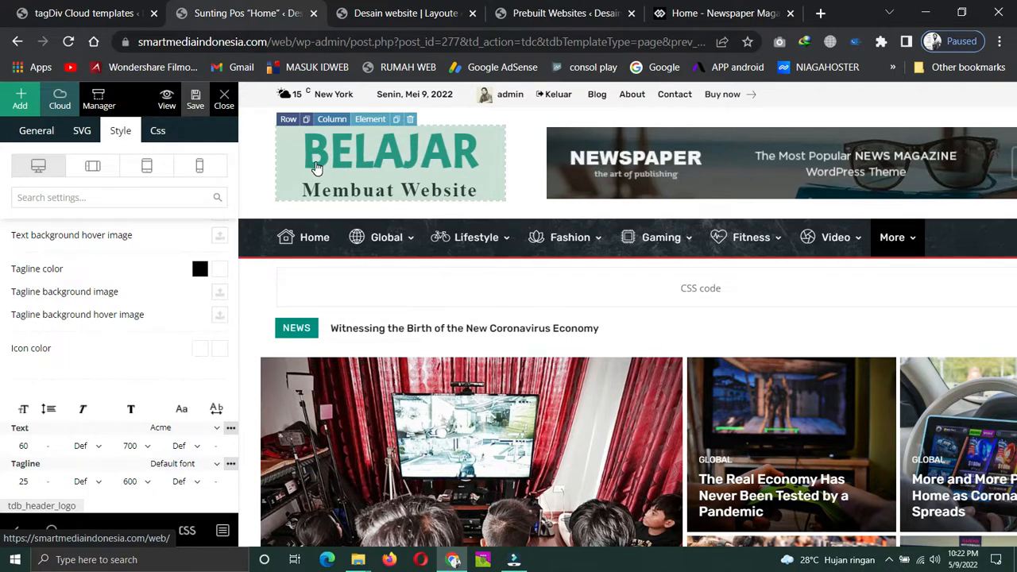
{"action": "scroll", "coordinate": [157, 282], "scroll_direction": "up", "scroll_amount": 3}
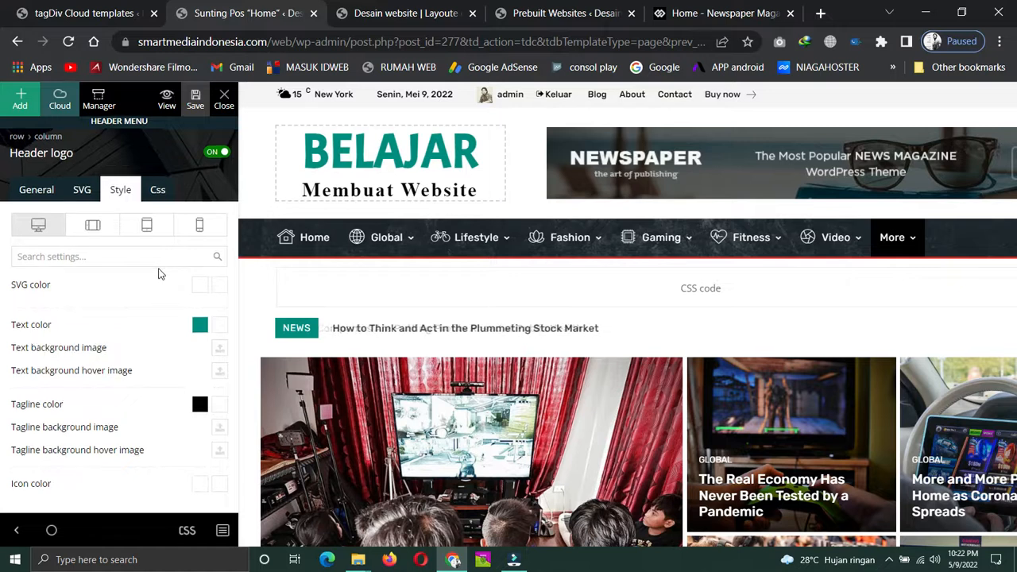
{"action": "scroll", "coordinate": [159, 274], "scroll_direction": "down", "scroll_amount": 2}
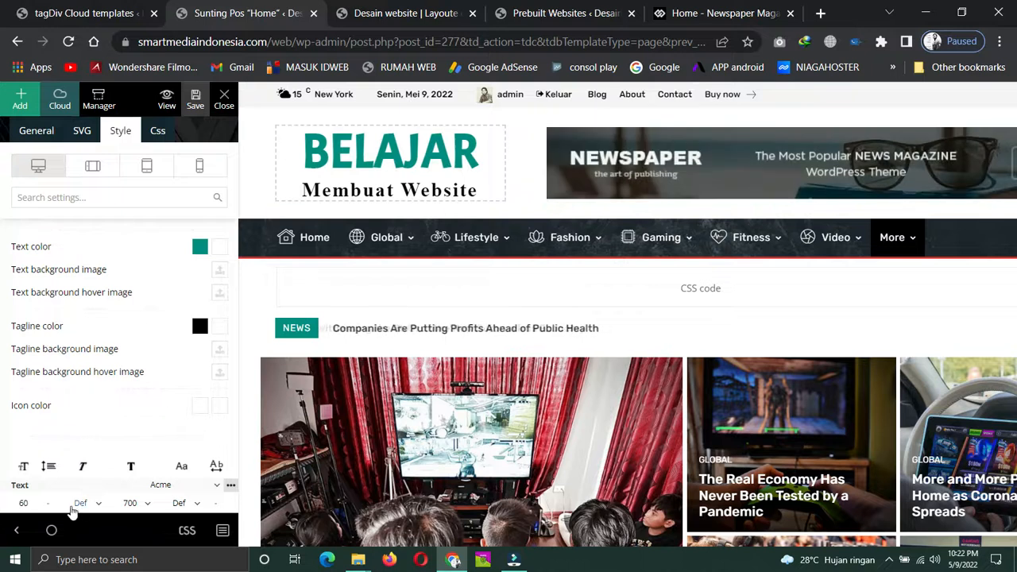
{"action": "left_click", "coordinate": [18, 531]}
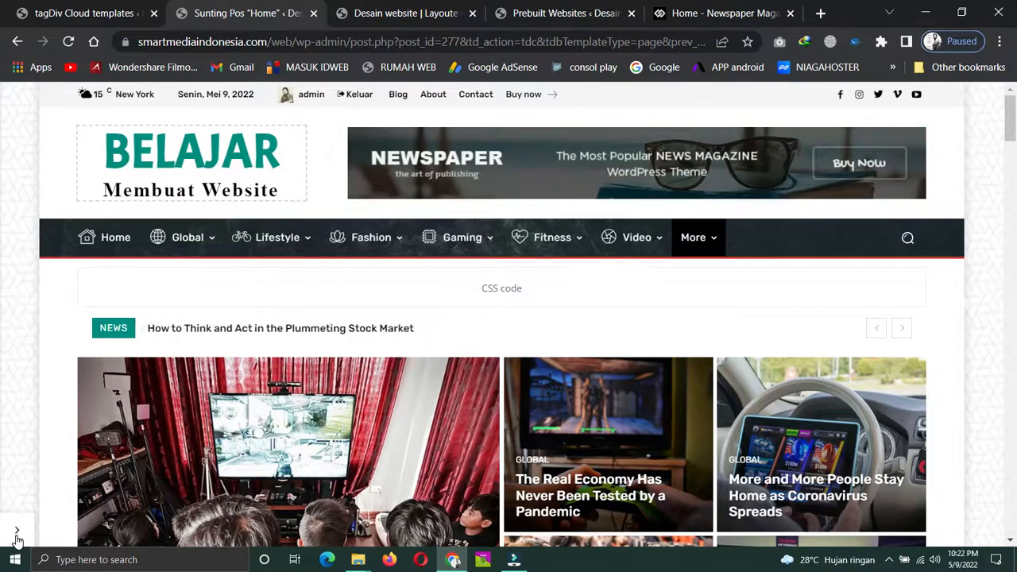
{"action": "left_click", "coordinate": [139, 234]}
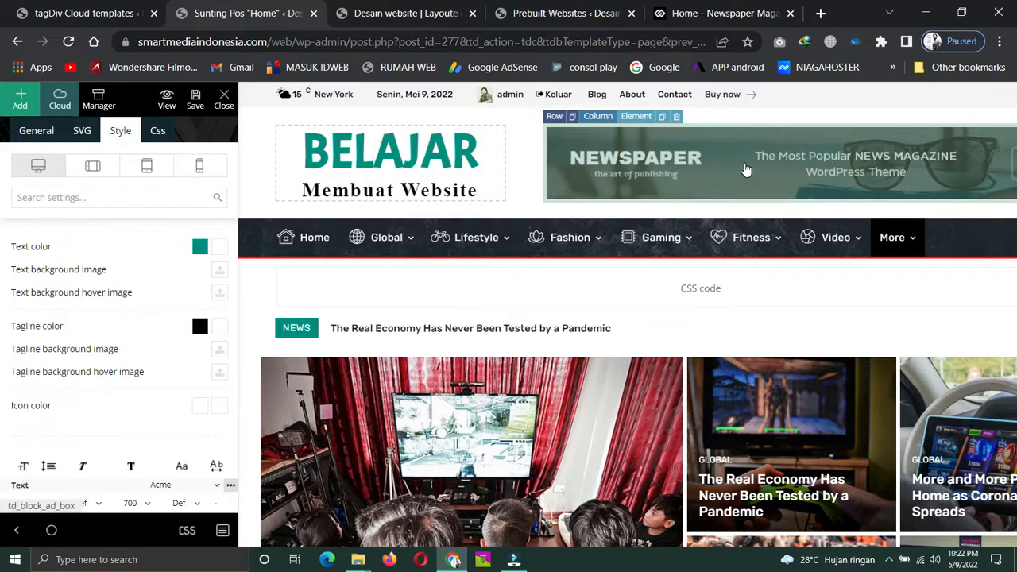
Select the Newspaper ad banner in the header and examine its Ad box general and image ad settings
{"action": "left_click", "coordinate": [747, 171]}
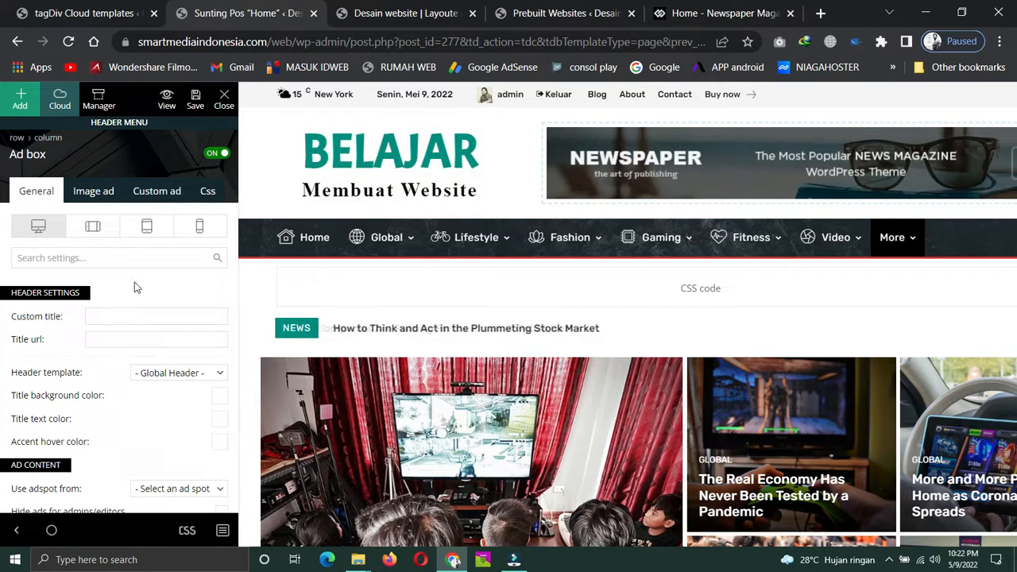
{"action": "scroll", "coordinate": [136, 286], "scroll_direction": "down", "scroll_amount": 1}
{"action": "scroll", "coordinate": [135, 284], "scroll_direction": "up", "scroll_amount": 1}
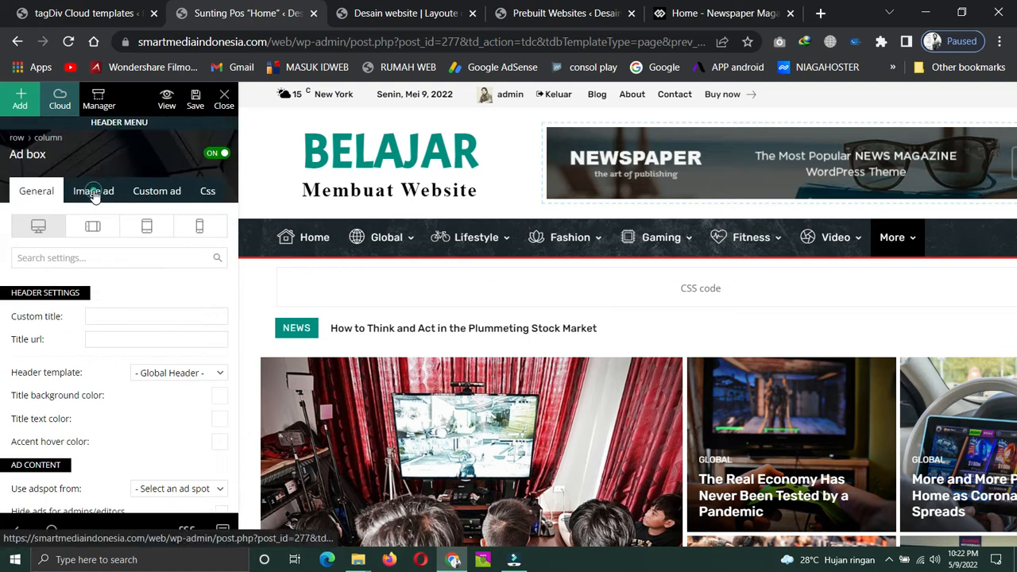
{"action": "left_click", "coordinate": [93, 198]}
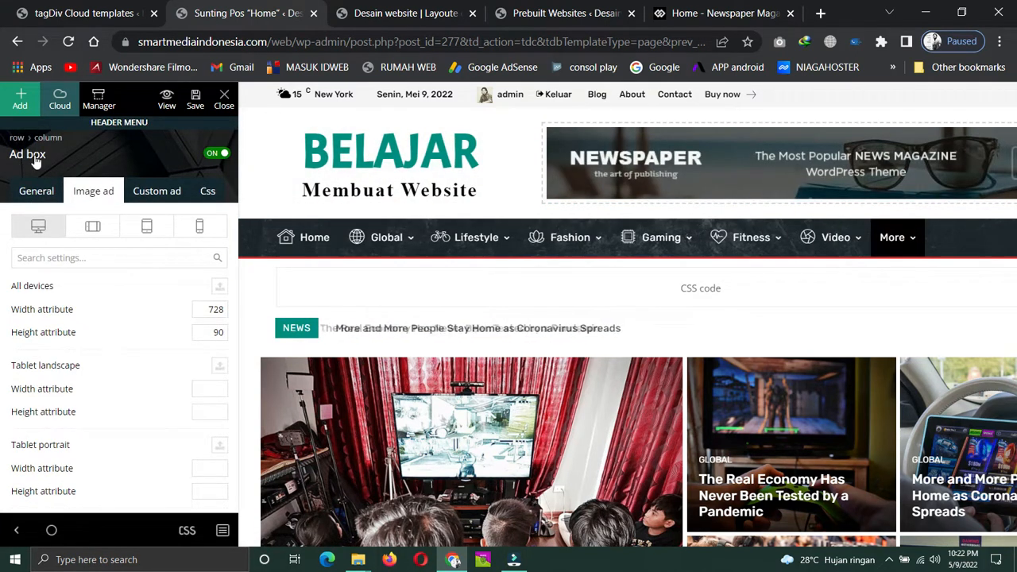
Browse the list of header shortcodes and blocks that can be added to the page
{"action": "left_click", "coordinate": [21, 101]}
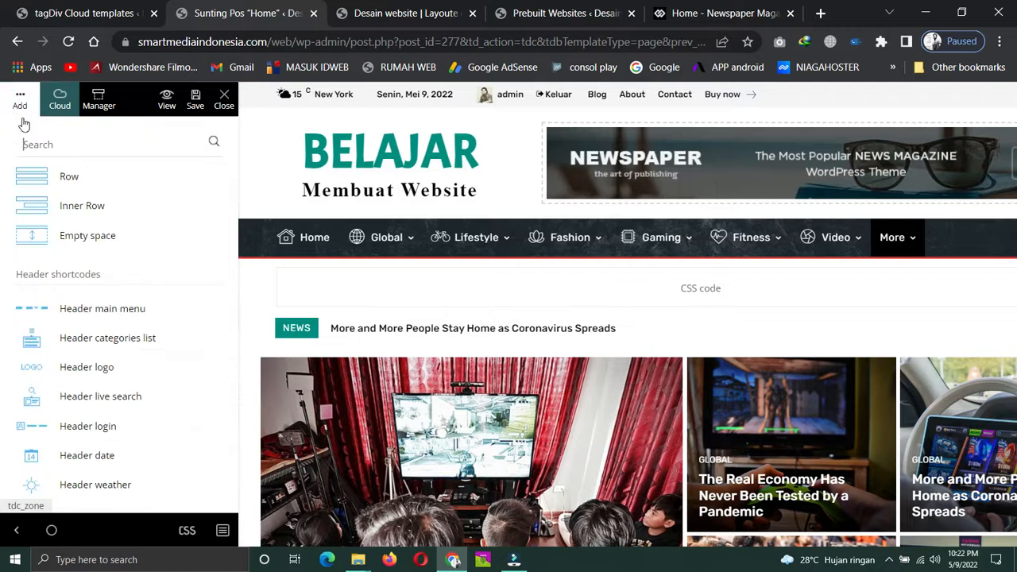
{"action": "scroll", "coordinate": [87, 354], "scroll_direction": "down", "scroll_amount": 3}
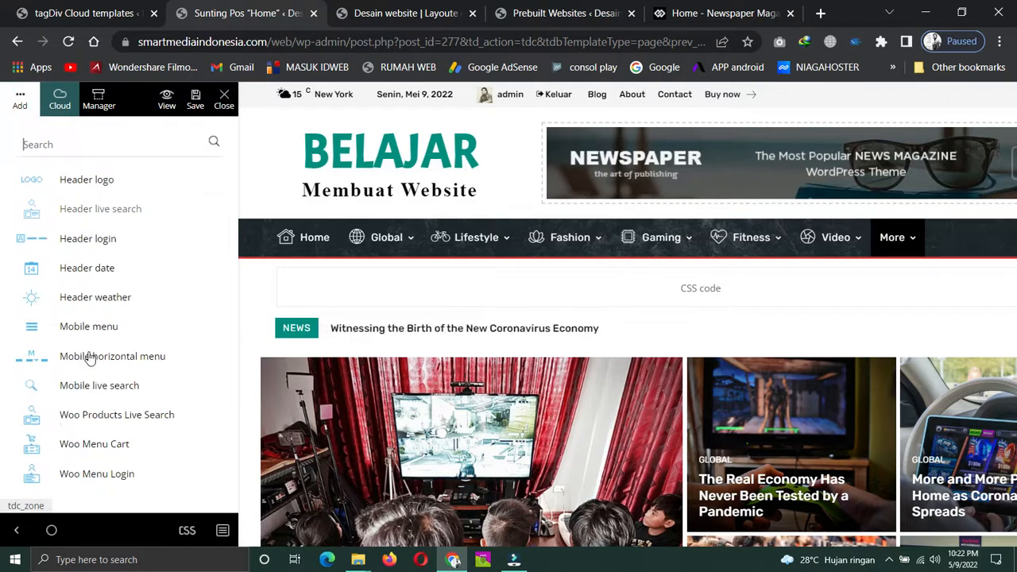
{"action": "scroll", "coordinate": [89, 355], "scroll_direction": "down", "scroll_amount": 7}
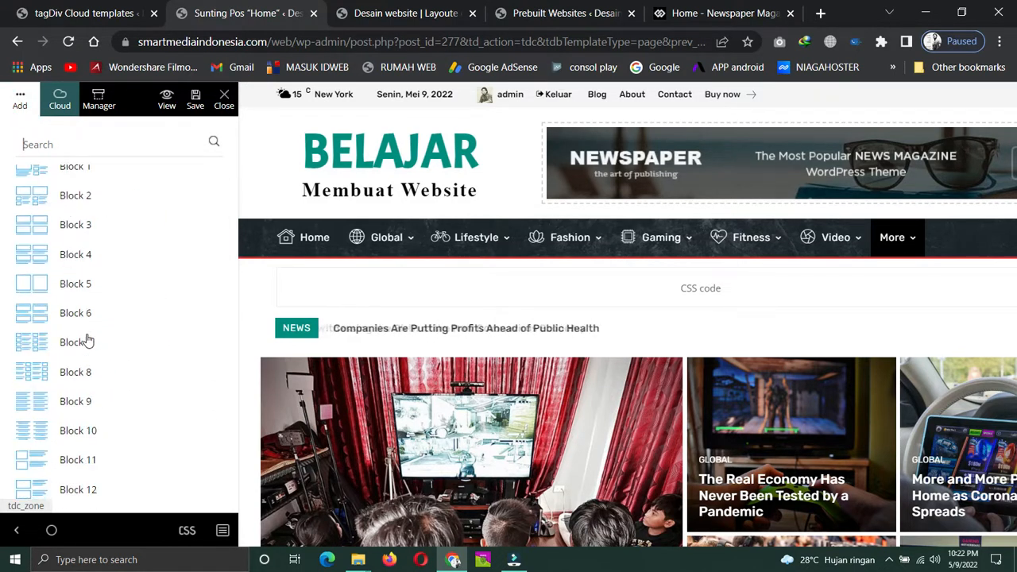
{"action": "scroll", "coordinate": [88, 339], "scroll_direction": "down", "scroll_amount": 8}
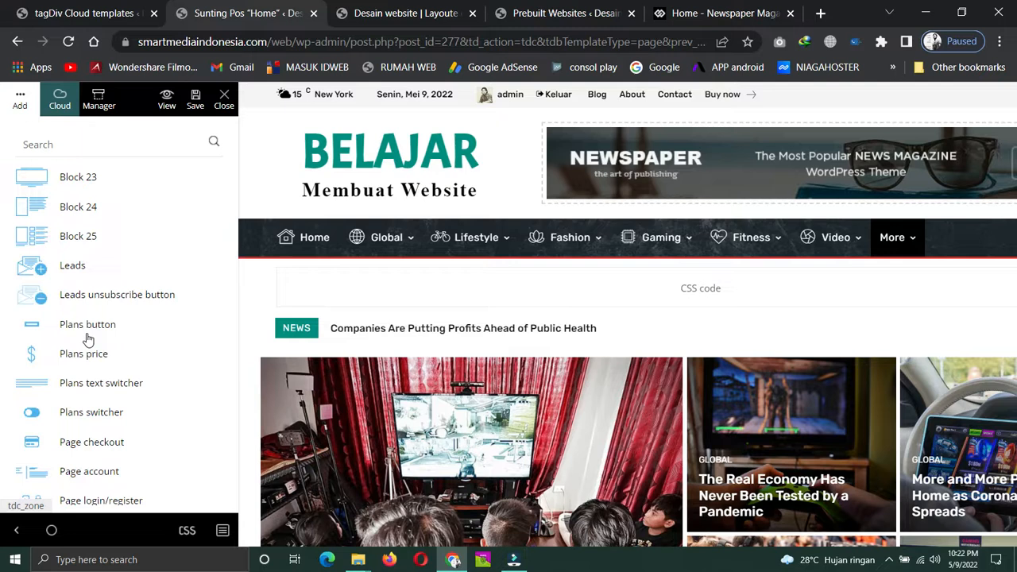
{"action": "scroll", "coordinate": [88, 339], "scroll_direction": "down", "scroll_amount": 2}
{"action": "scroll", "coordinate": [89, 333], "scroll_direction": "up", "scroll_amount": 15}
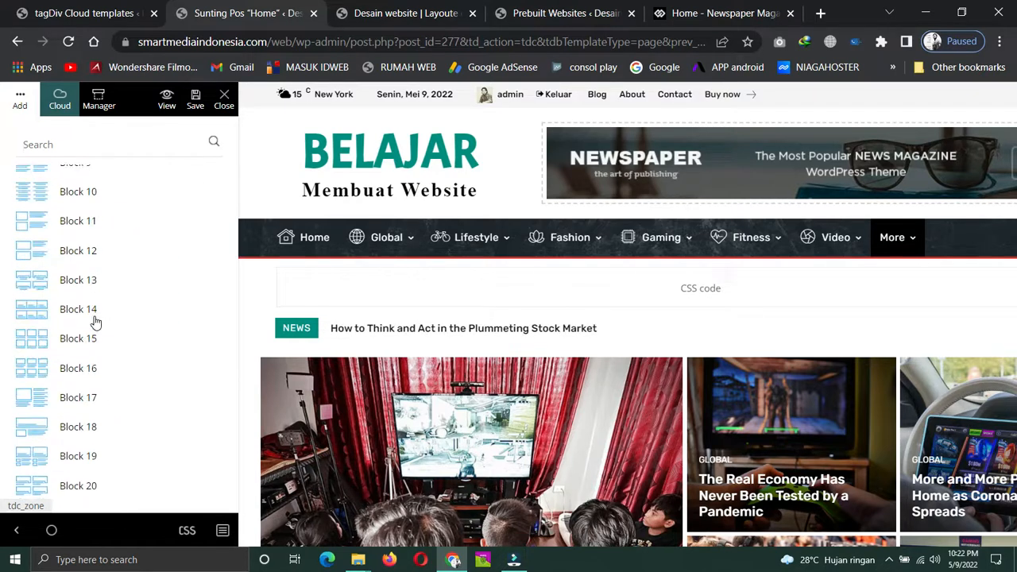
{"action": "scroll", "coordinate": [94, 320], "scroll_direction": "up", "scroll_amount": 5}
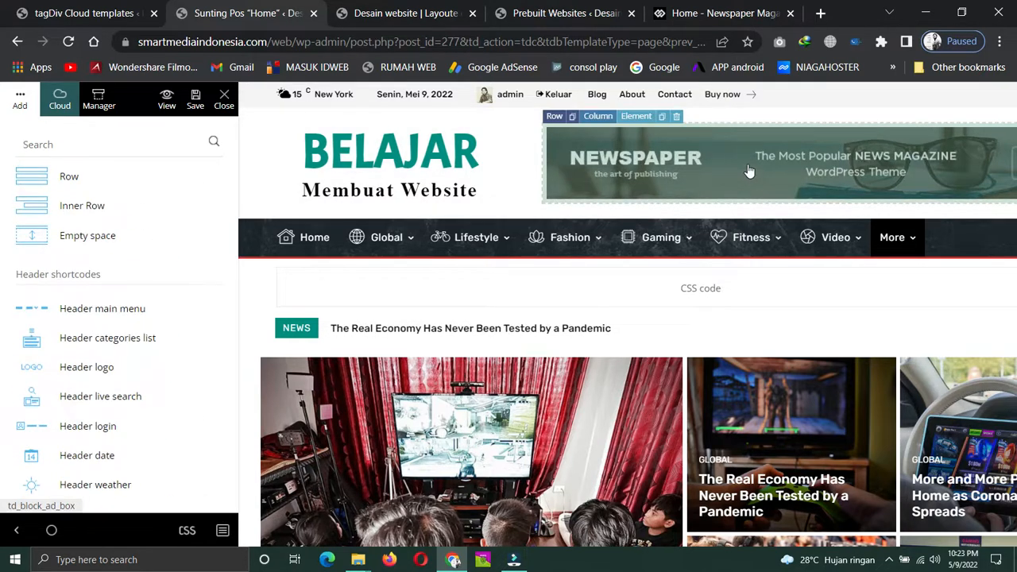
Reselect the Newspaper ad banner in the header and examine its image ad sizes and custom ad code settings
{"action": "left_click", "coordinate": [749, 171]}
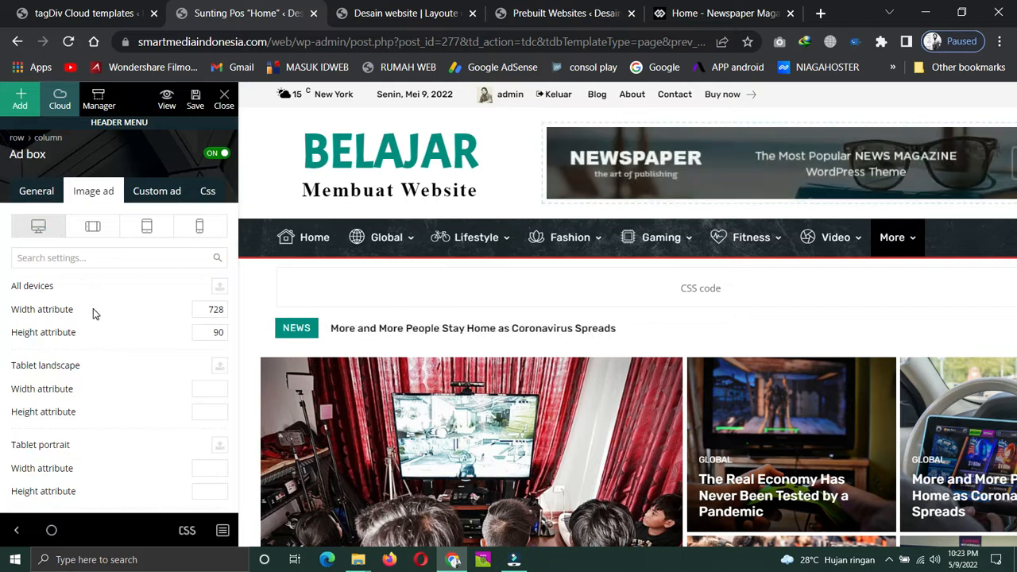
{"action": "mouse_move", "coordinate": [110, 309]}
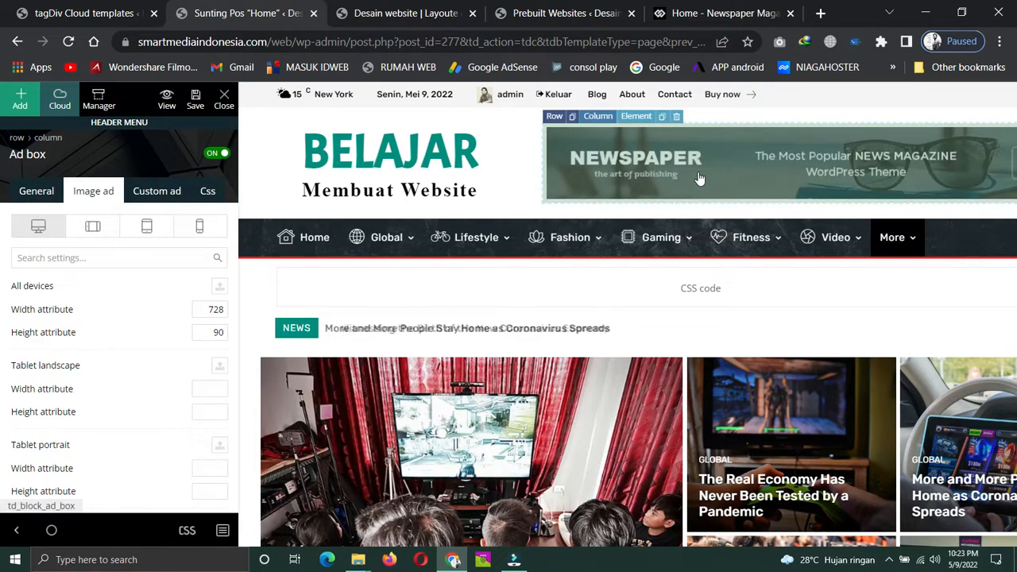
{"action": "mouse_move", "coordinate": [173, 312]}
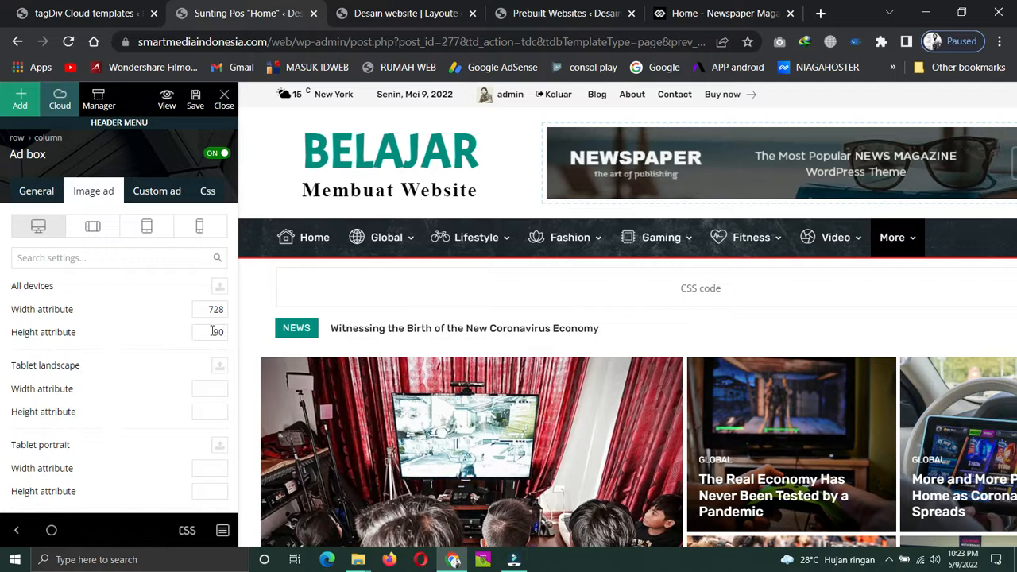
{"action": "left_click", "coordinate": [155, 194]}
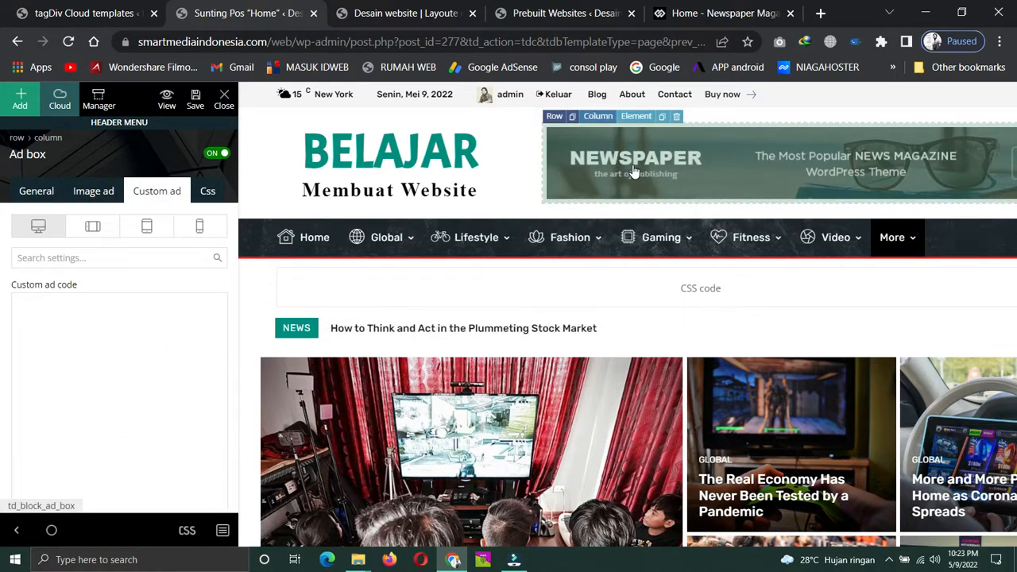
{"action": "left_click", "coordinate": [44, 313]}
{"action": "scroll", "coordinate": [78, 307], "scroll_direction": "down", "scroll_amount": 1}
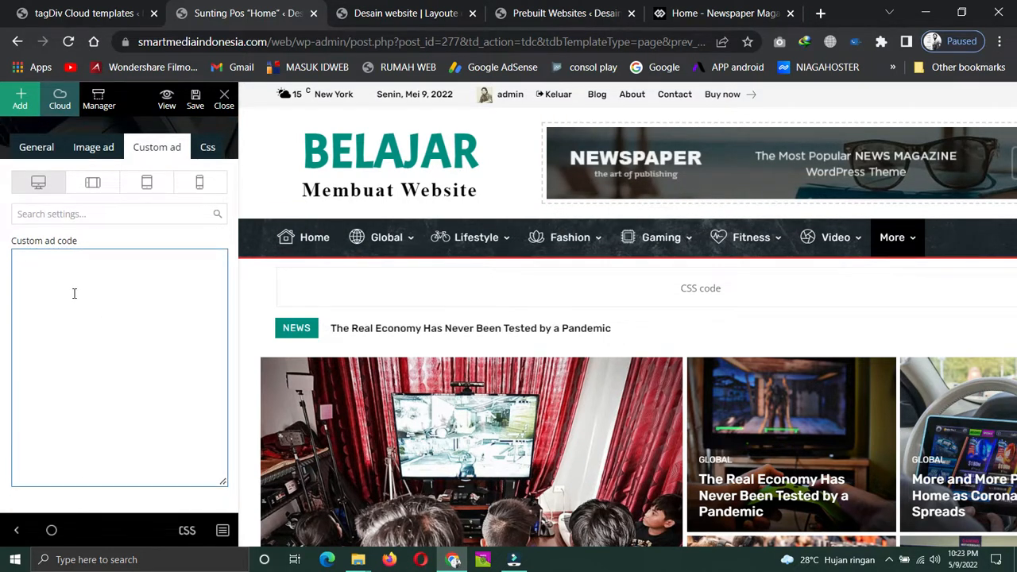
{"action": "scroll", "coordinate": [74, 293], "scroll_direction": "up", "scroll_amount": 1}
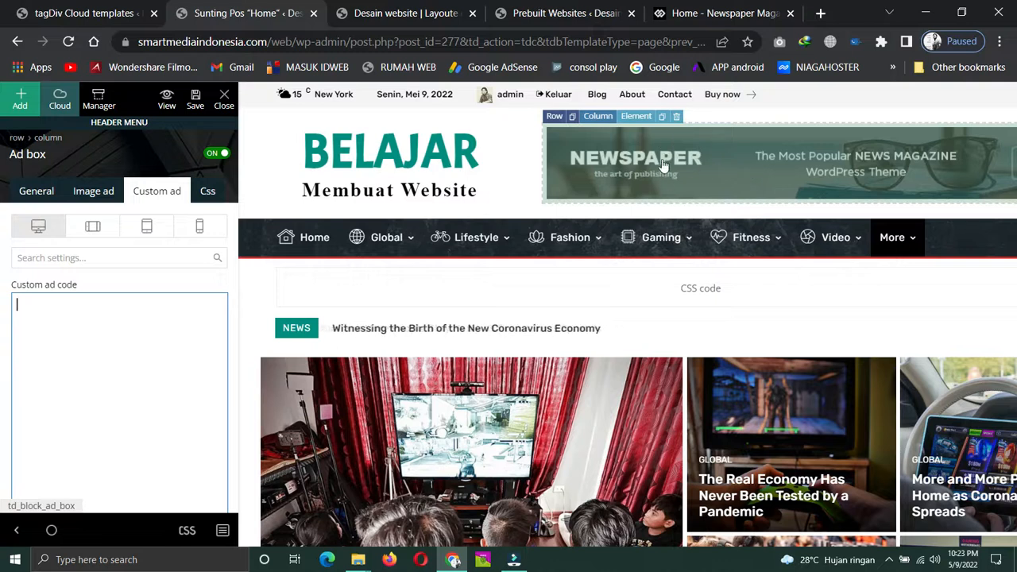
Upload 24des-desk-zona-member-ongkir30rb from the POKEN folder as the Ad box's all-devices image ad and save the page
{"action": "left_click", "coordinate": [93, 191]}
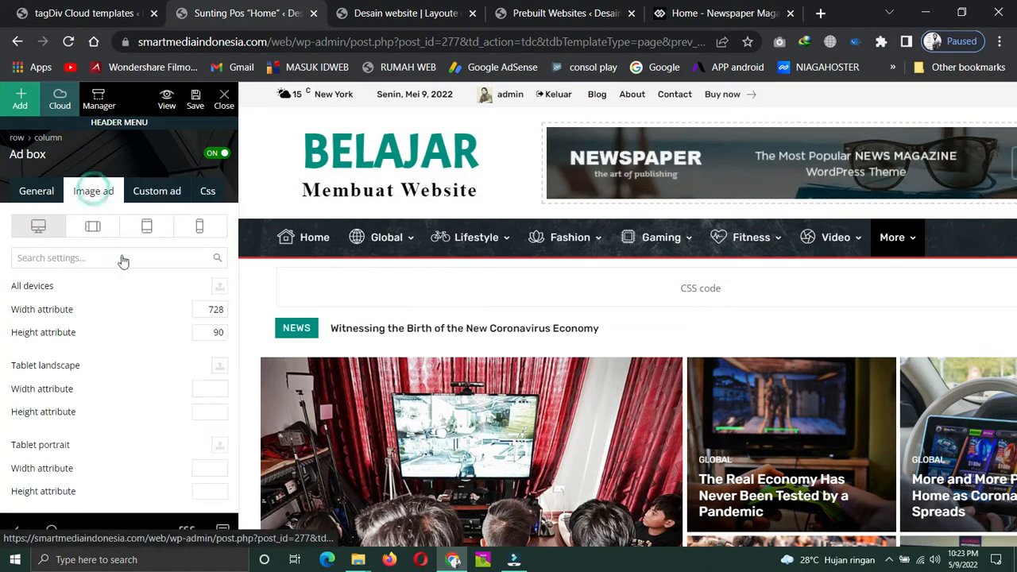
{"action": "left_click", "coordinate": [221, 290]}
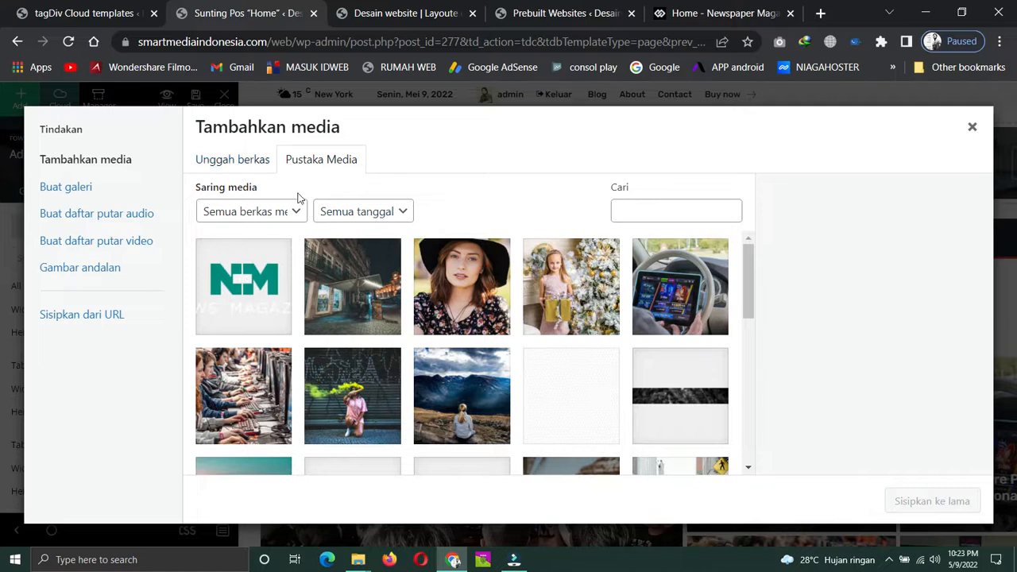
{"action": "left_click", "coordinate": [233, 164]}
{"action": "left_click", "coordinate": [569, 352]}
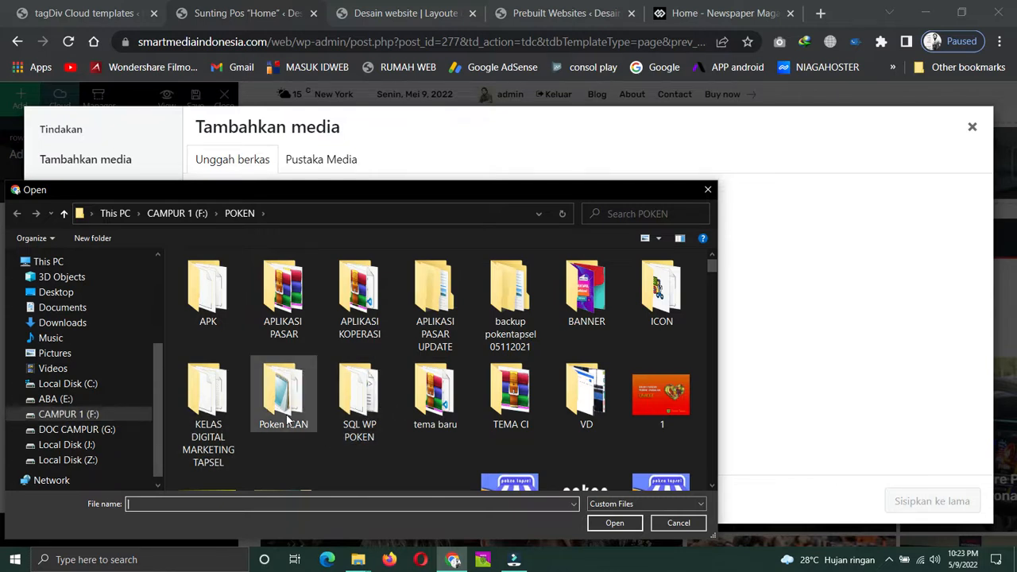
{"action": "scroll", "coordinate": [299, 355], "scroll_direction": "down", "scroll_amount": 3}
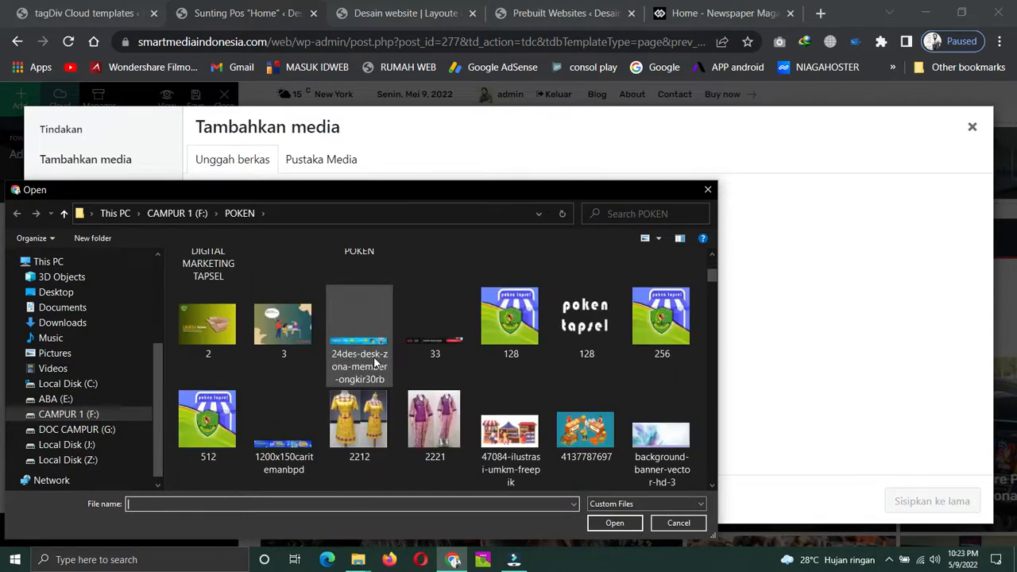
{"action": "left_click", "coordinate": [359, 331]}
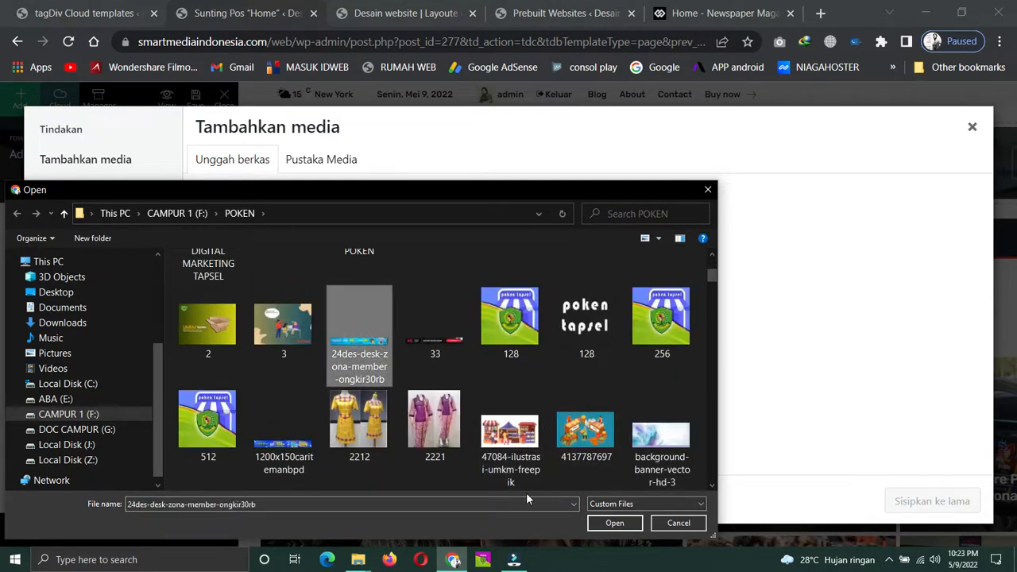
{"action": "left_click", "coordinate": [614, 522]}
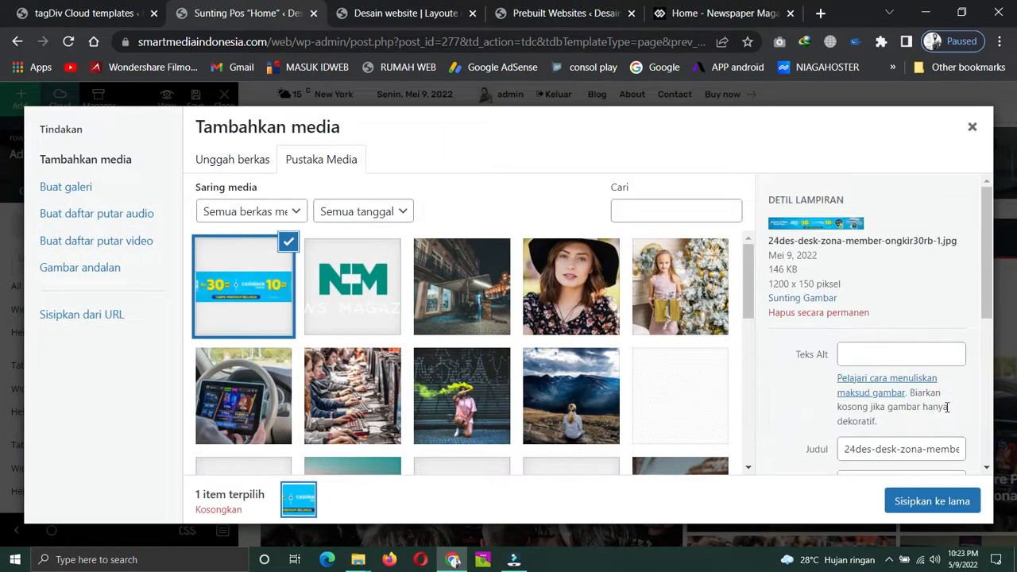
{"action": "left_click", "coordinate": [943, 508]}
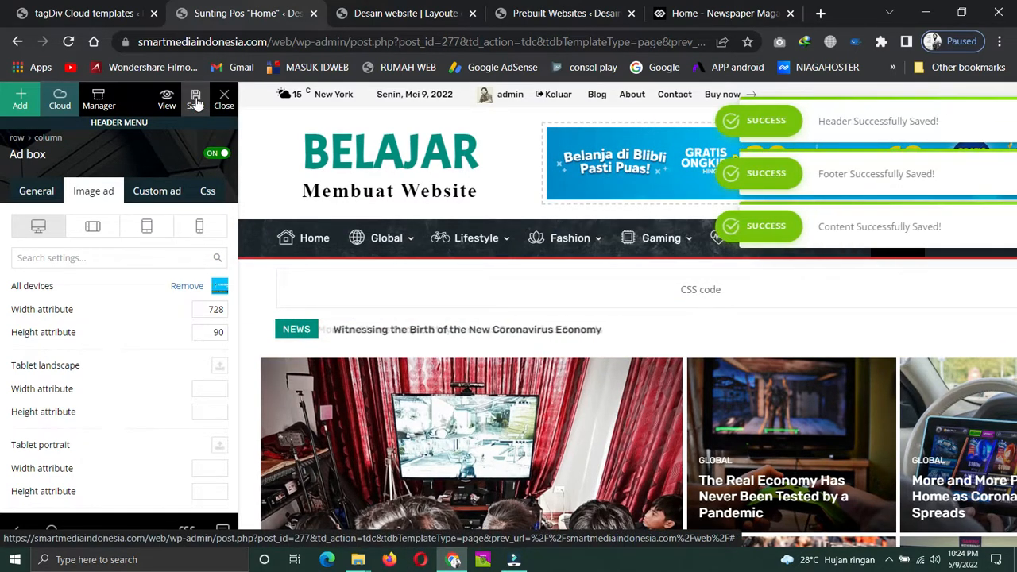
Reload the site's front page to check the new header banner, returning to the Composer
{"action": "left_click", "coordinate": [374, 13]}
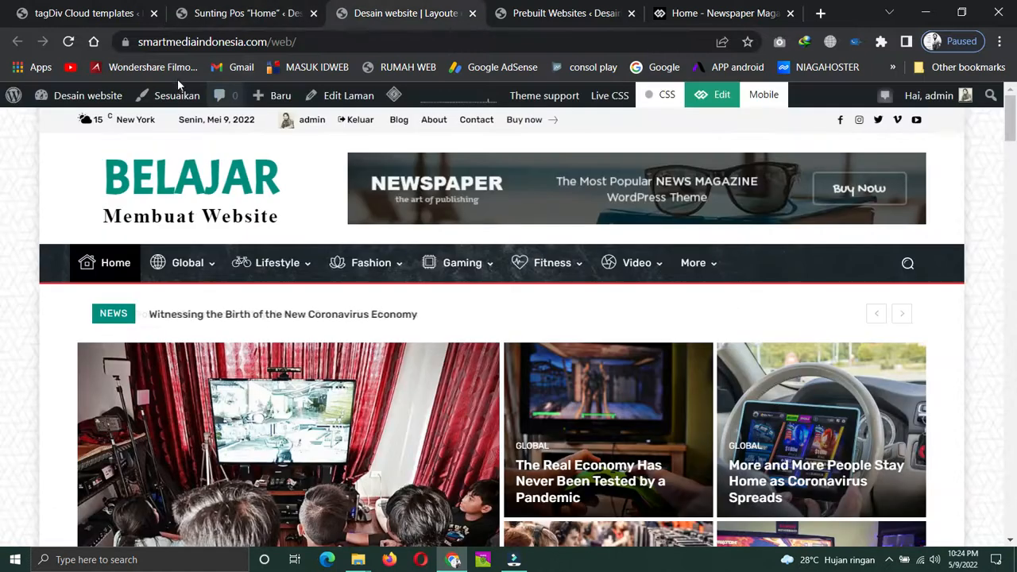
{"action": "left_click", "coordinate": [72, 44]}
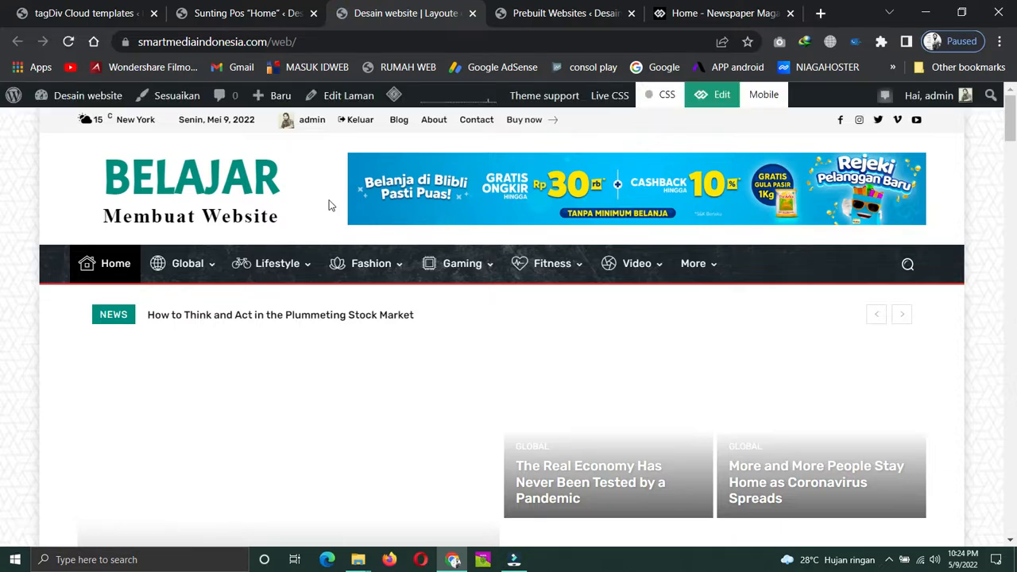
{"action": "left_click", "coordinate": [246, 11]}
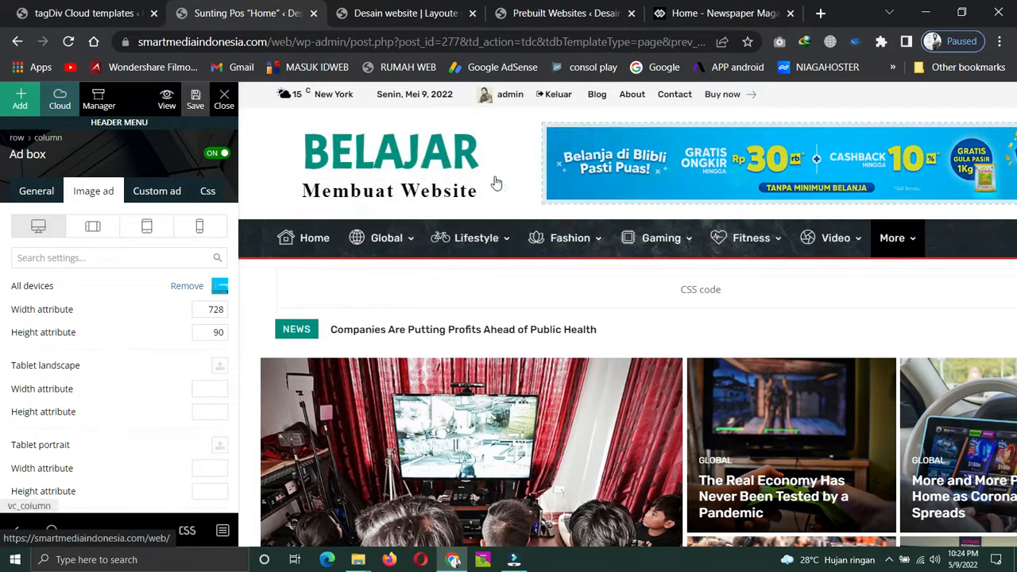
{"action": "scroll", "coordinate": [450, 306], "scroll_direction": "down", "scroll_amount": 1}
{"action": "scroll", "coordinate": [450, 304], "scroll_direction": "up", "scroll_amount": 1}
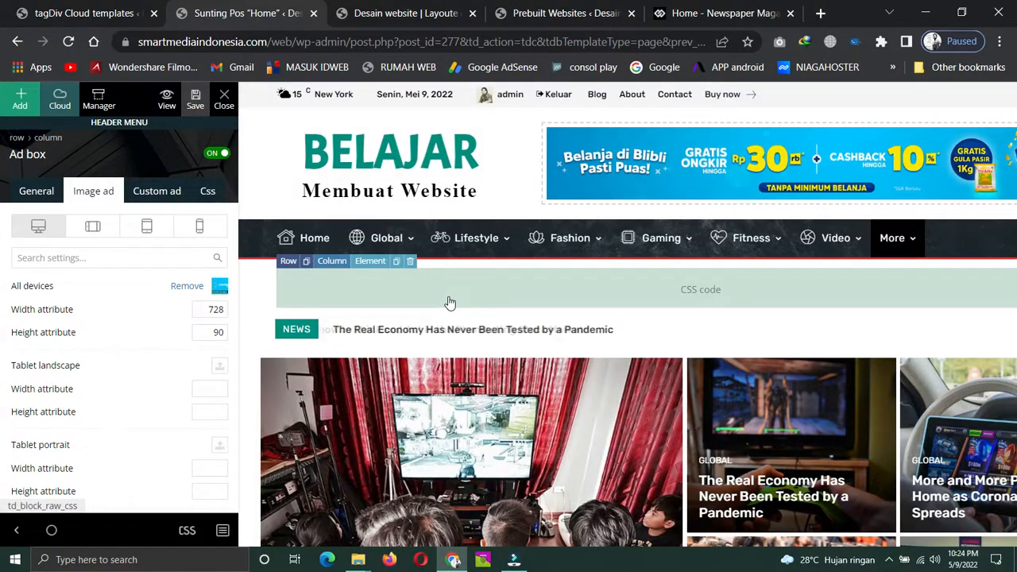
{"action": "left_click", "coordinate": [17, 100]}
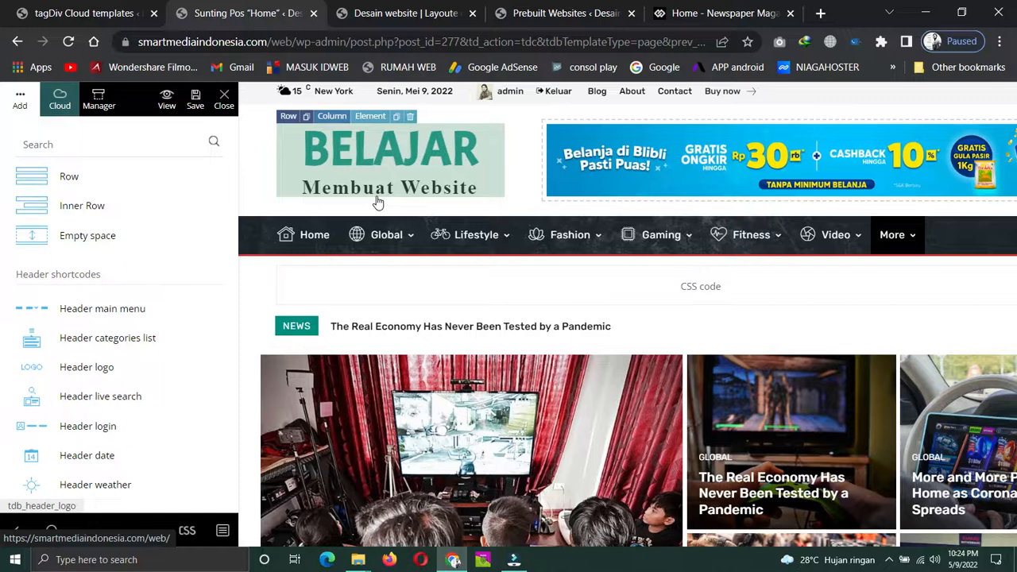
{"action": "scroll", "coordinate": [568, 233], "scroll_direction": "down", "scroll_amount": 2}
{"action": "scroll", "coordinate": [567, 233], "scroll_direction": "down", "scroll_amount": 2}
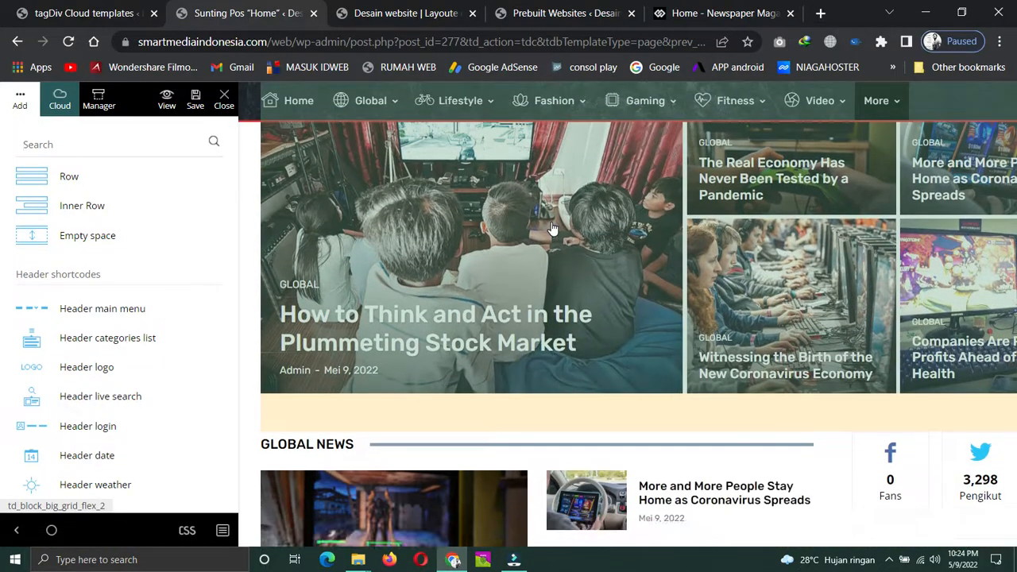
{"action": "scroll", "coordinate": [554, 229], "scroll_direction": "up", "scroll_amount": 2}
{"action": "scroll", "coordinate": [554, 228], "scroll_direction": "up", "scroll_amount": 2}
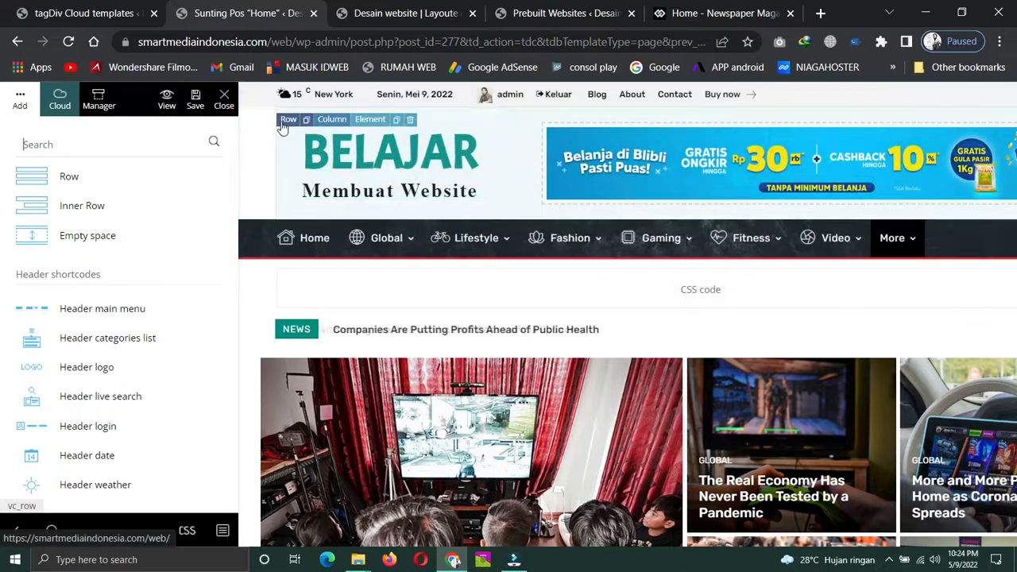
Select the header row holding the logo and ad banner, and give it the smooth wave as its top divider type
{"action": "left_click", "coordinate": [287, 120]}
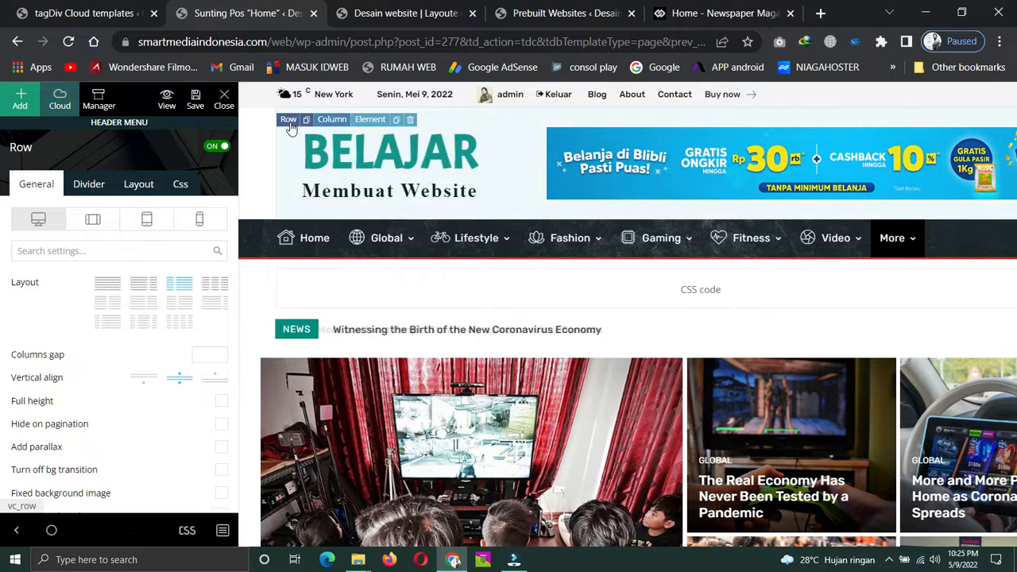
{"action": "left_click", "coordinate": [89, 184]}
{"action": "scroll", "coordinate": [128, 298], "scroll_direction": "down", "scroll_amount": 3}
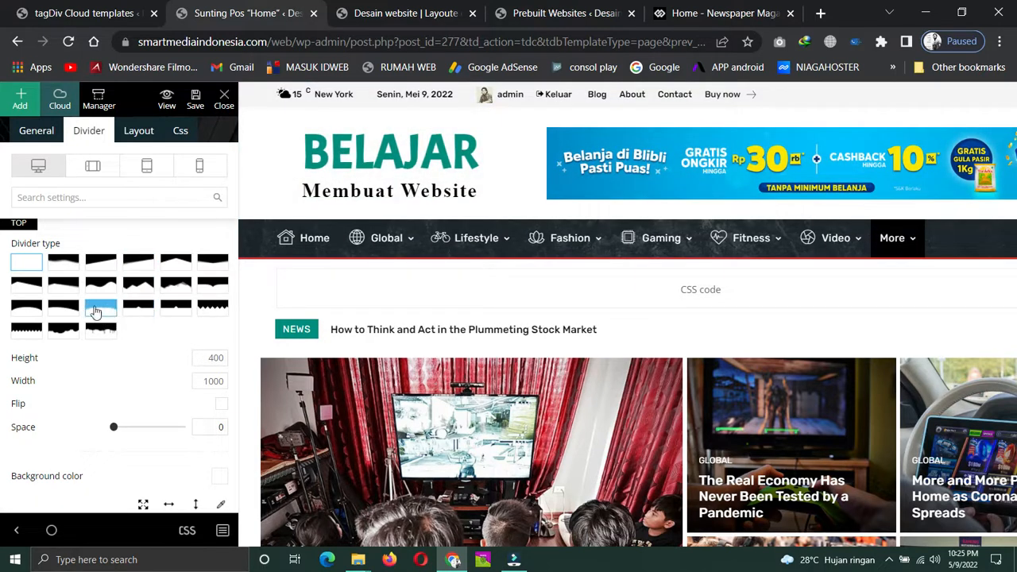
{"action": "left_click", "coordinate": [101, 284]}
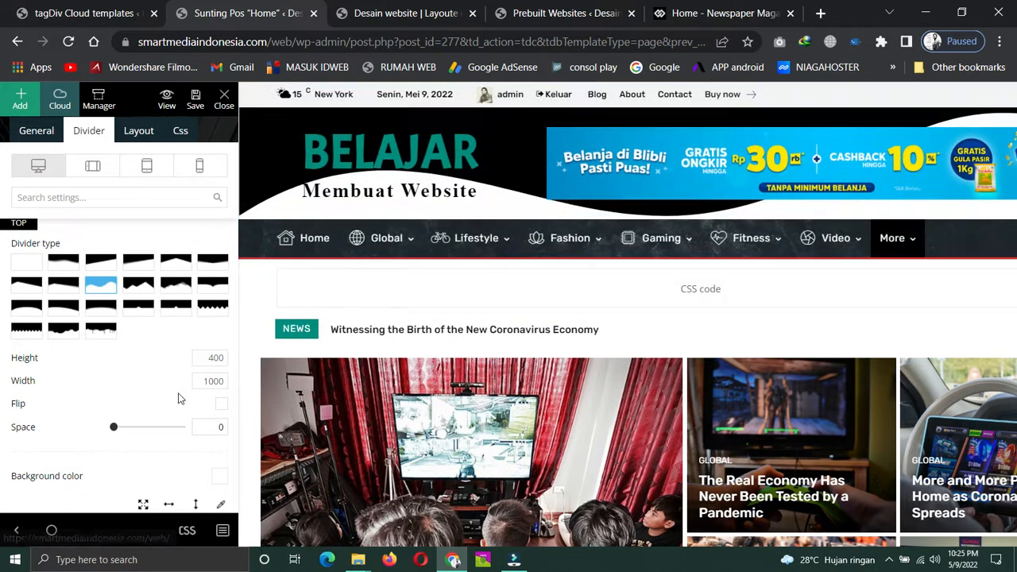
{"action": "mouse_move", "coordinate": [170, 381]}
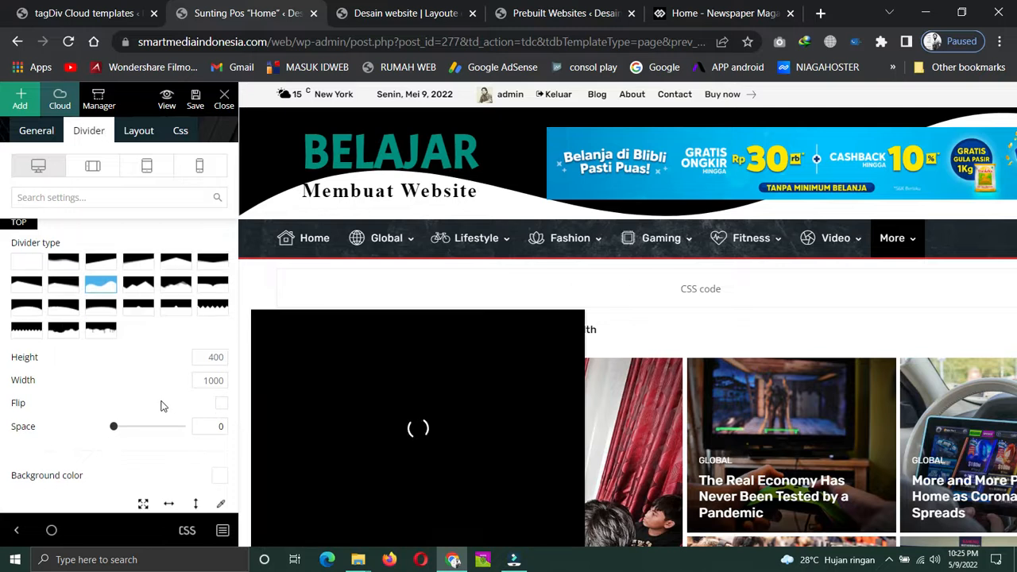
Set the top divider's background color to the orange-yellow among the recent colors
{"action": "scroll", "coordinate": [163, 397], "scroll_direction": "down", "scroll_amount": 1}
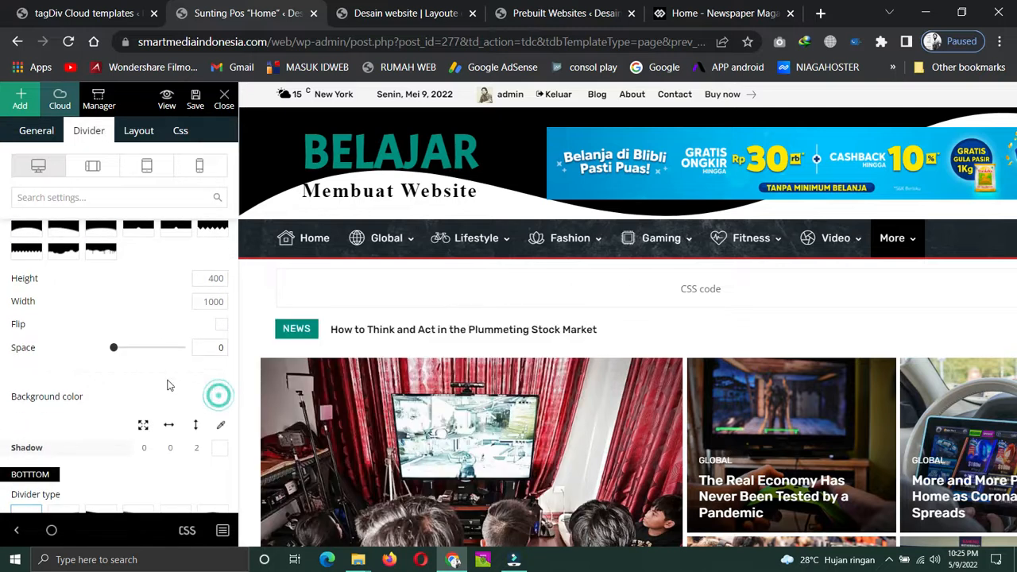
{"action": "scroll", "coordinate": [116, 324], "scroll_direction": "down", "scroll_amount": 4}
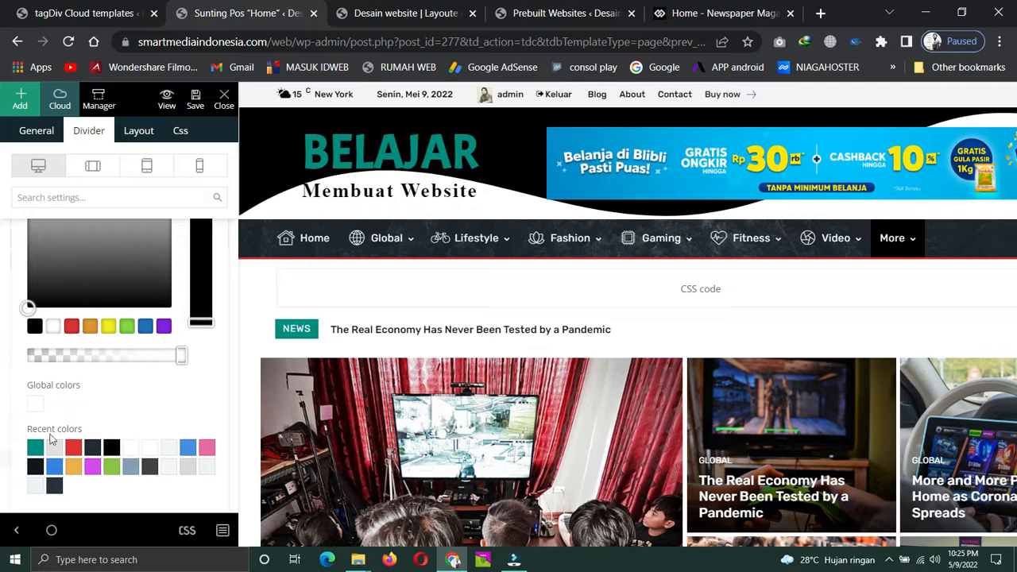
{"action": "left_click", "coordinate": [71, 472]}
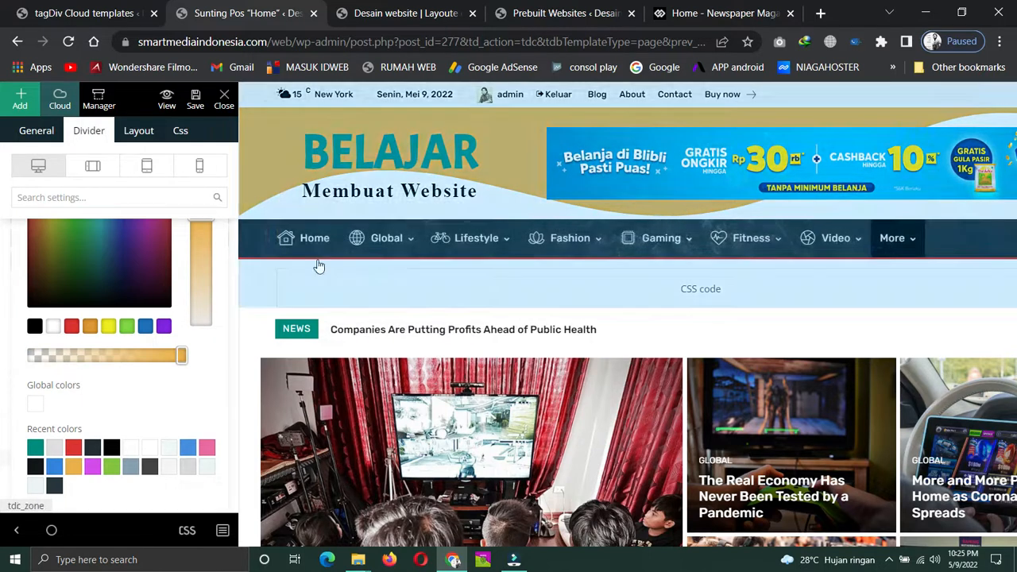
Change the header row's top divider type from the wave to the layered, semi-transparent mountain peaks shape
{"action": "scroll", "coordinate": [89, 332], "scroll_direction": "up", "scroll_amount": 1}
{"action": "scroll", "coordinate": [89, 332], "scroll_direction": "up", "scroll_amount": 6}
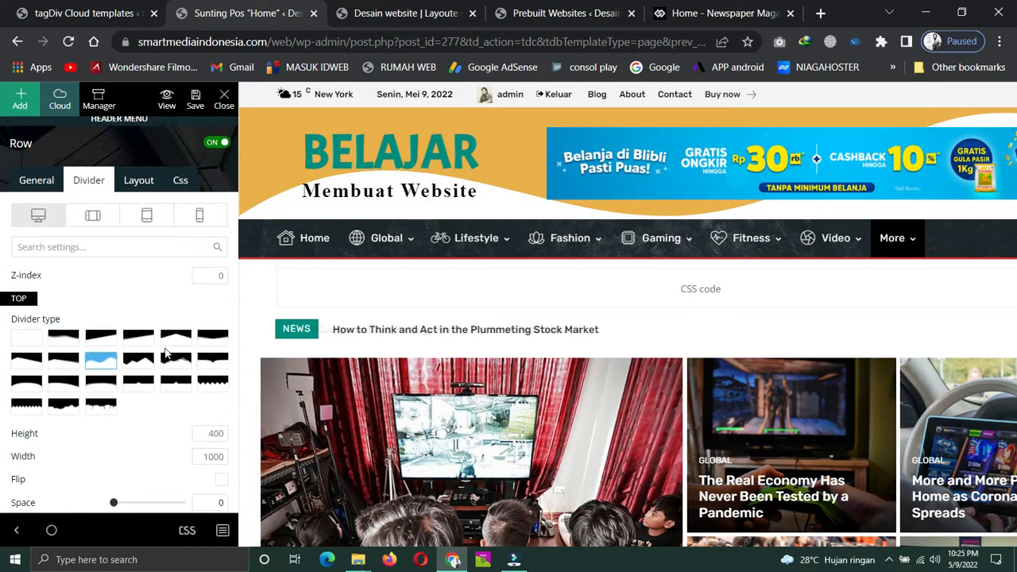
{"action": "left_click", "coordinate": [176, 367]}
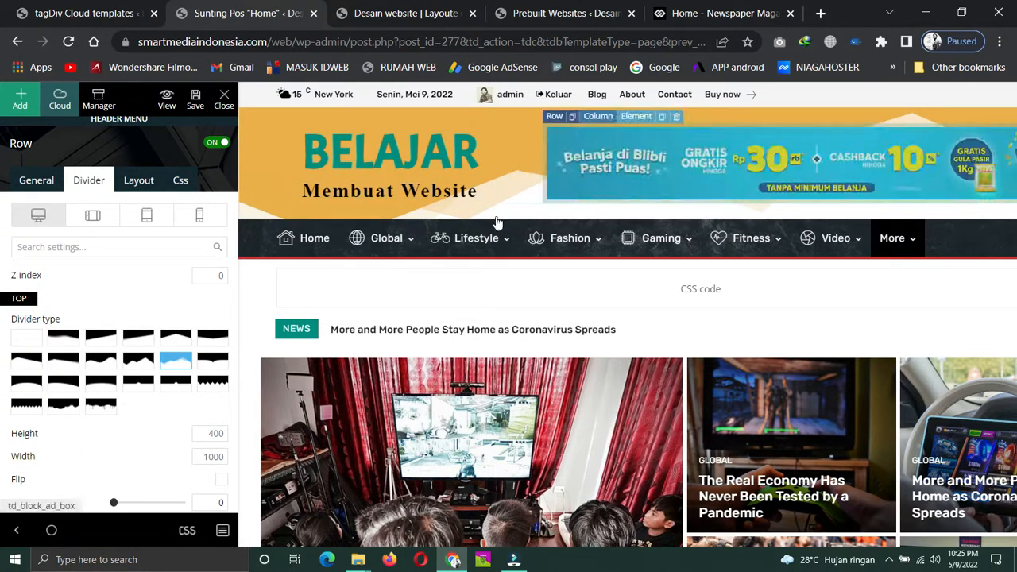
Save the header row's new divider, reload the site's front page to check it, and return to the Composer
{"action": "scroll", "coordinate": [456, 232], "scroll_direction": "down", "scroll_amount": 2}
{"action": "scroll", "coordinate": [457, 231], "scroll_direction": "up", "scroll_amount": 2}
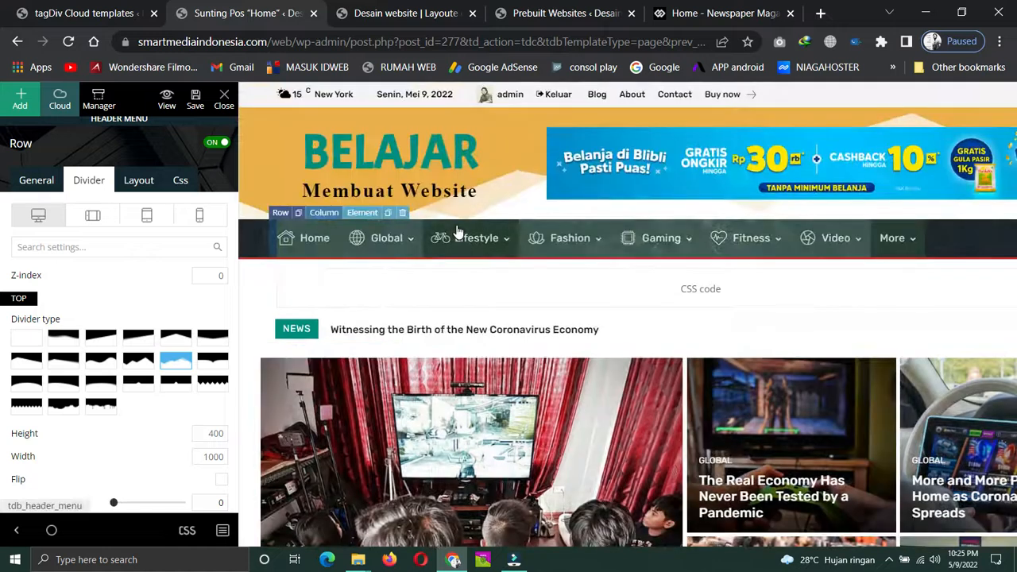
{"action": "left_click", "coordinate": [195, 97]}
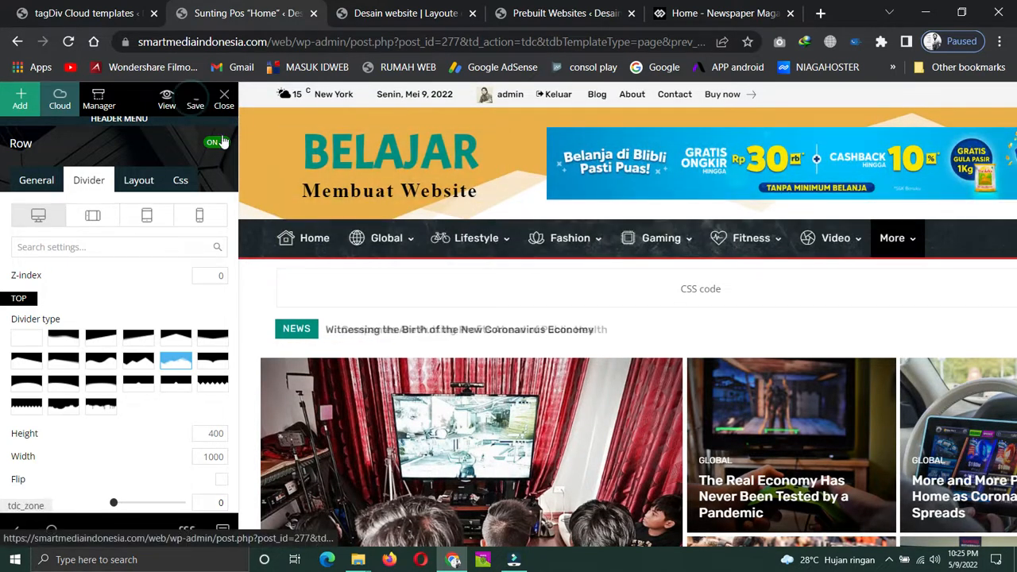
{"action": "left_click", "coordinate": [397, 13]}
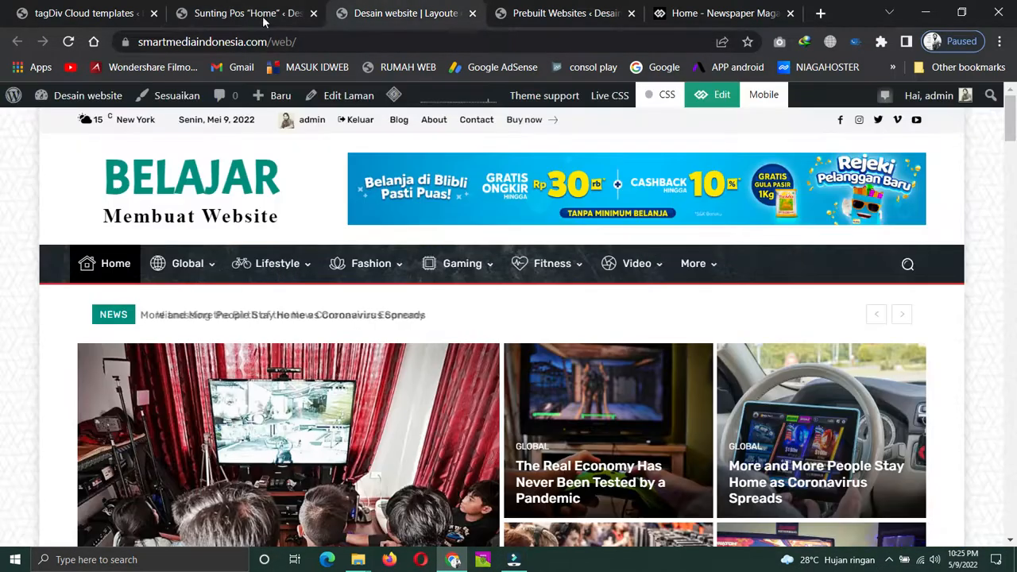
{"action": "left_click", "coordinate": [67, 42]}
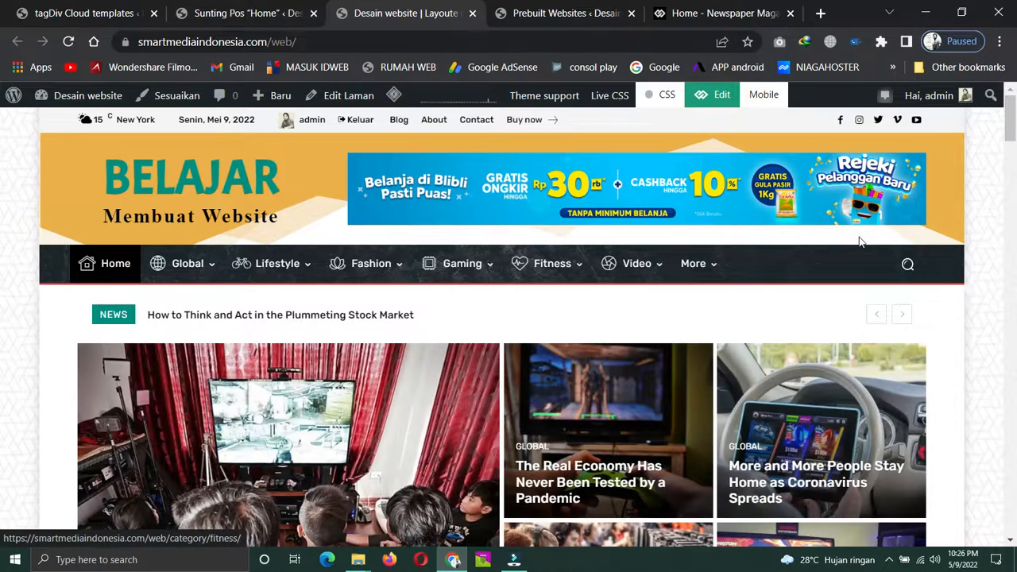
{"action": "left_click", "coordinate": [246, 13]}
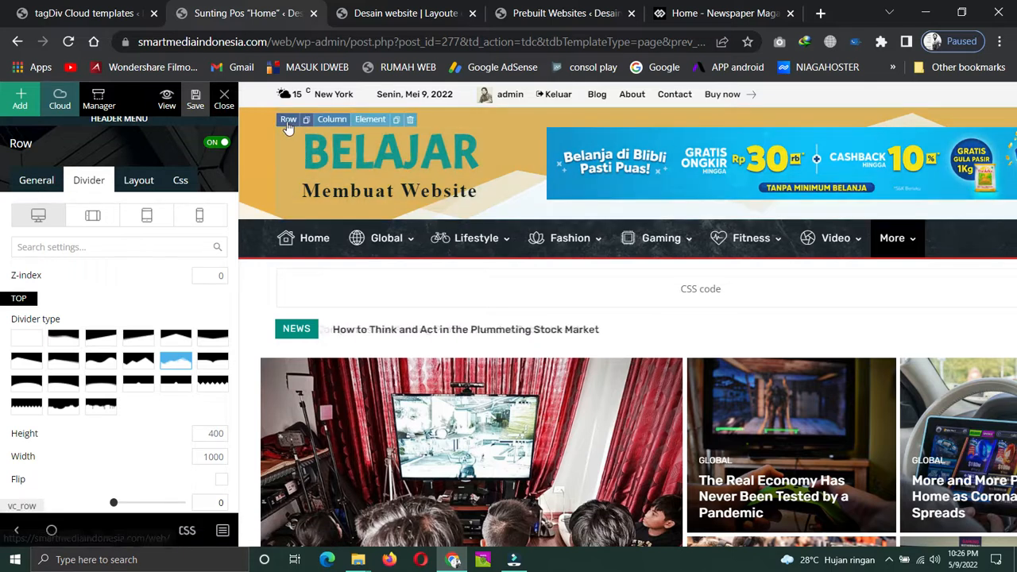
Set the header row's background gradient to the preset blue in its general settings
{"action": "left_click", "coordinate": [36, 180]}
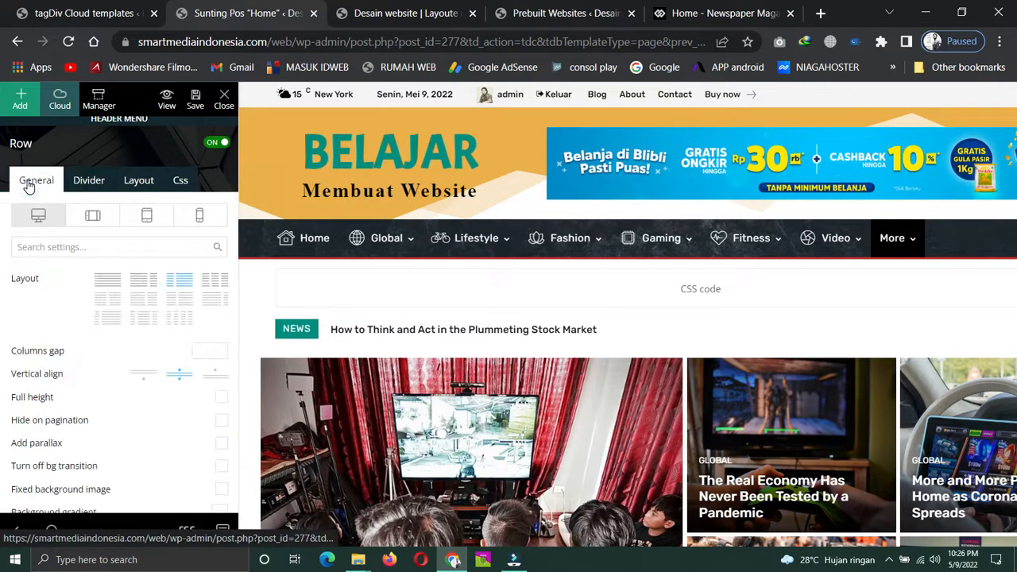
{"action": "scroll", "coordinate": [111, 331], "scroll_direction": "down", "scroll_amount": 2}
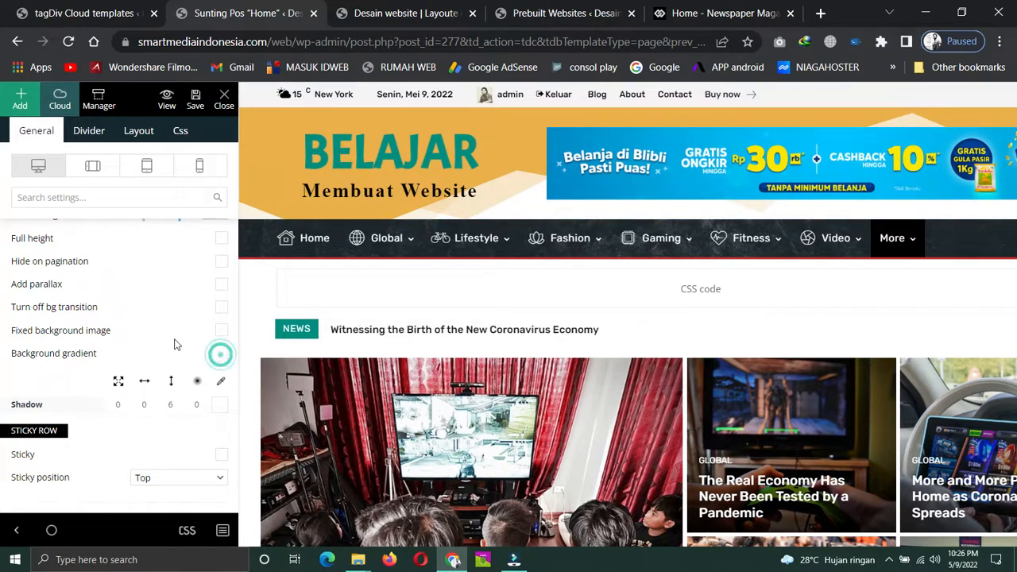
{"action": "scroll", "coordinate": [97, 312], "scroll_direction": "down", "scroll_amount": 3}
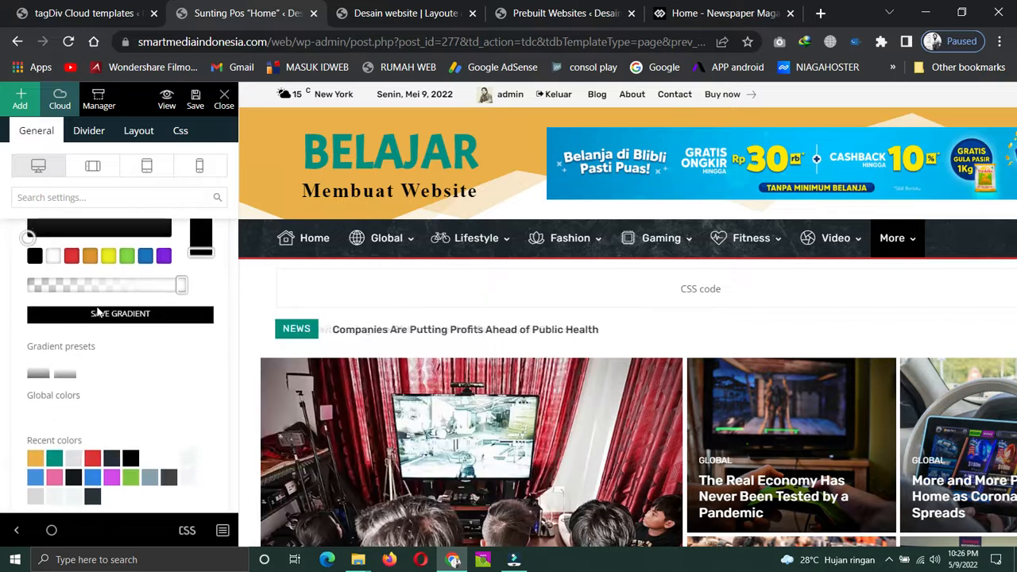
{"action": "left_click", "coordinate": [145, 254]}
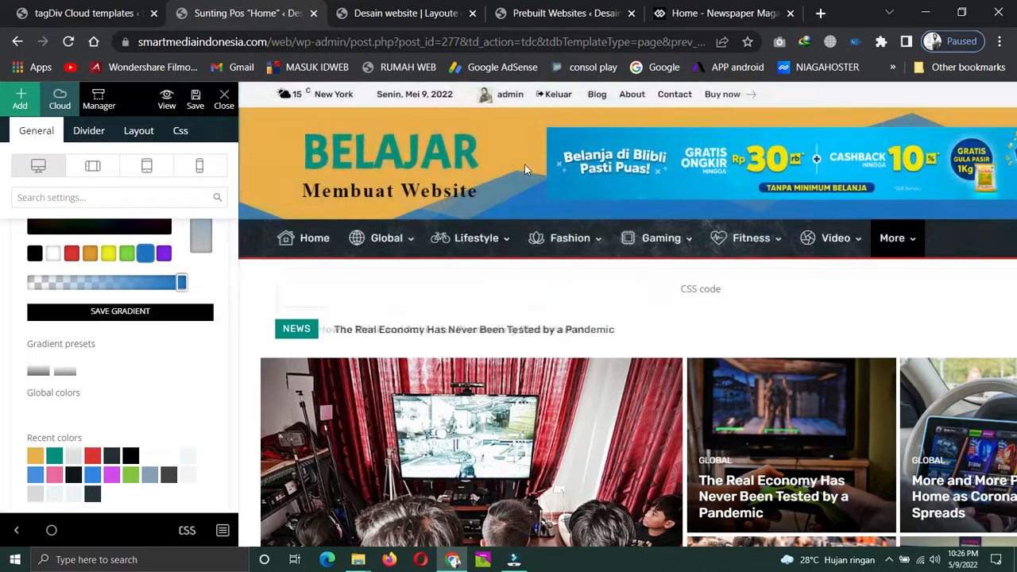
{"action": "scroll", "coordinate": [134, 182], "scroll_direction": "up", "scroll_amount": 2}
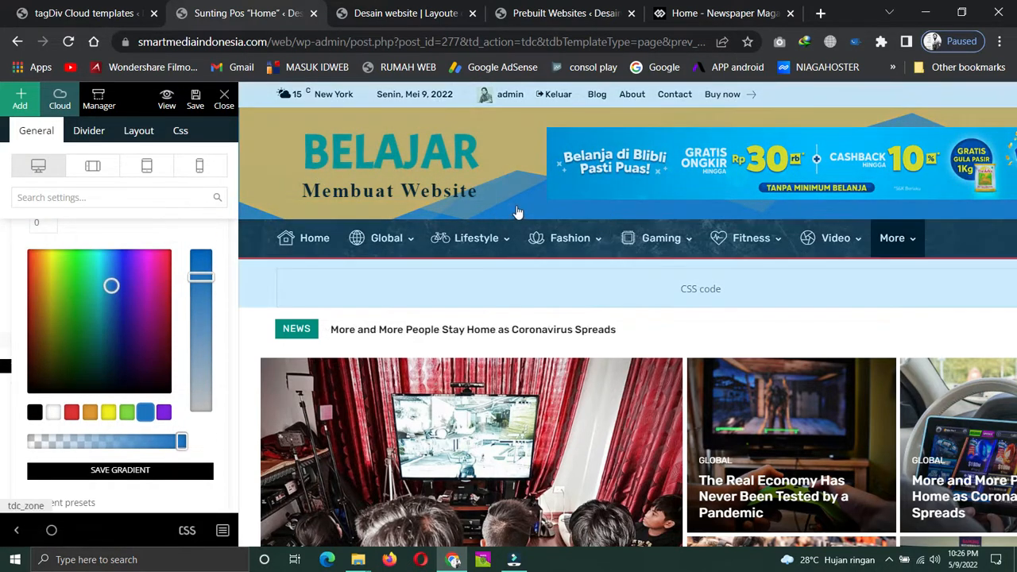
Preview the blue header row at full width without the settings sidebar, restore the sidebar and save the page
{"action": "left_click", "coordinate": [14, 537]}
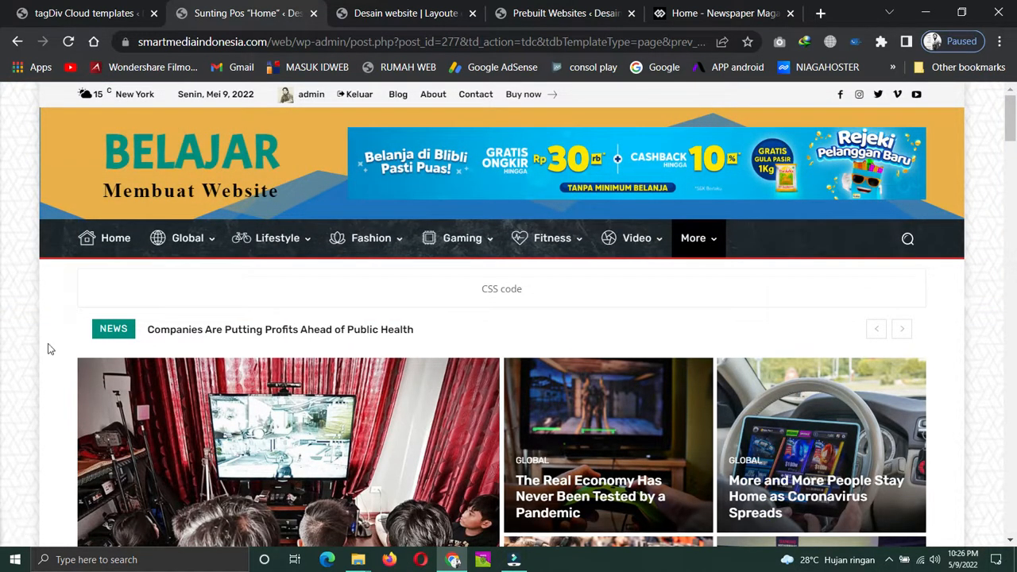
{"action": "left_click", "coordinate": [90, 280]}
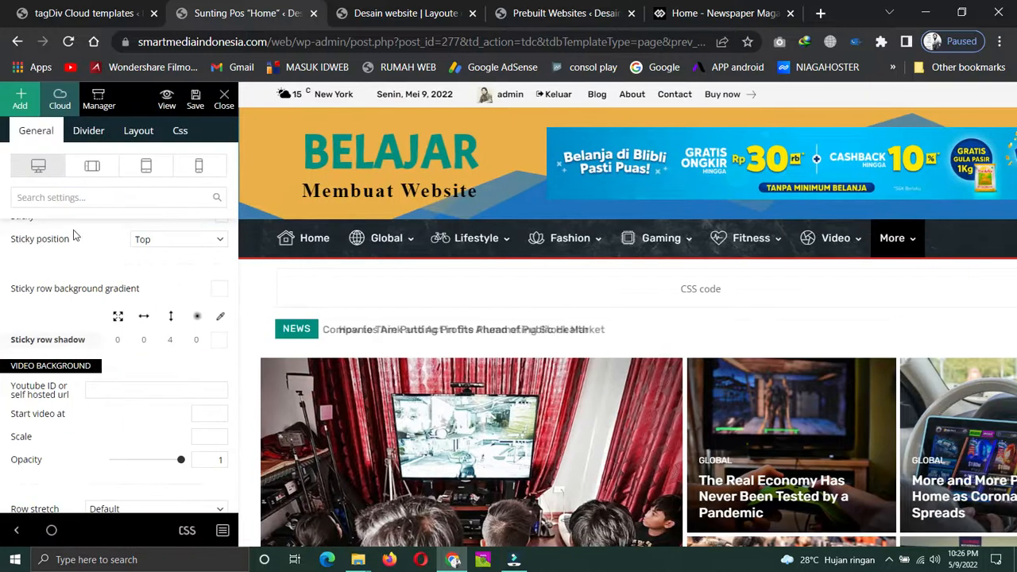
{"action": "left_click", "coordinate": [196, 97]}
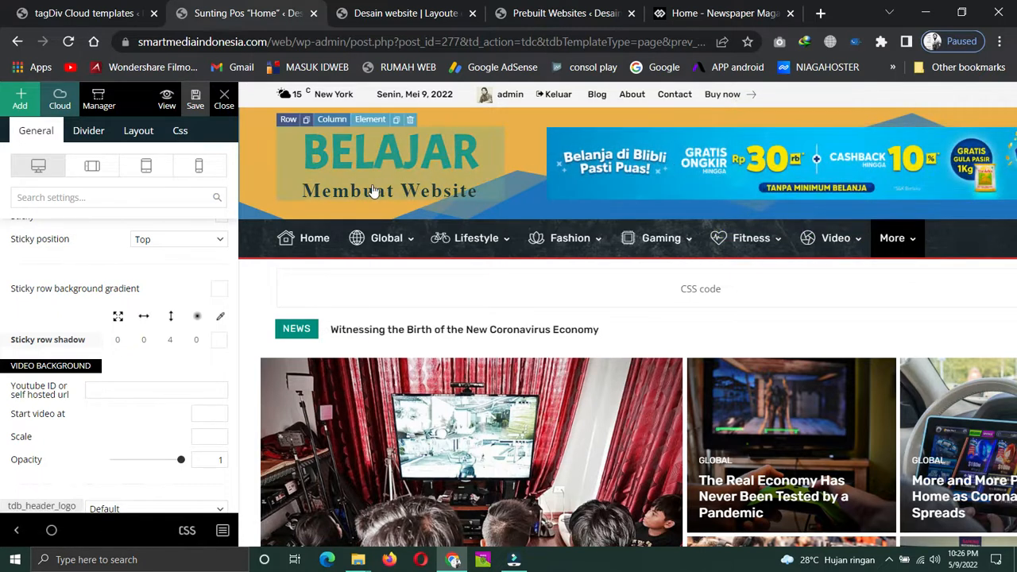
{"action": "scroll", "coordinate": [376, 184], "scroll_direction": "down", "scroll_amount": 1}
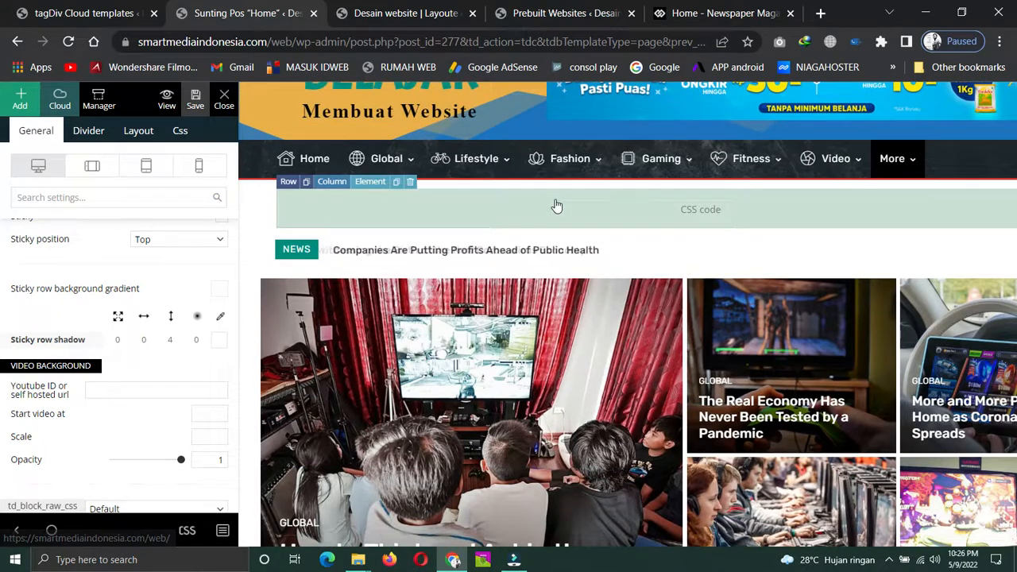
{"action": "scroll", "coordinate": [557, 205], "scroll_direction": "up", "scroll_amount": 1}
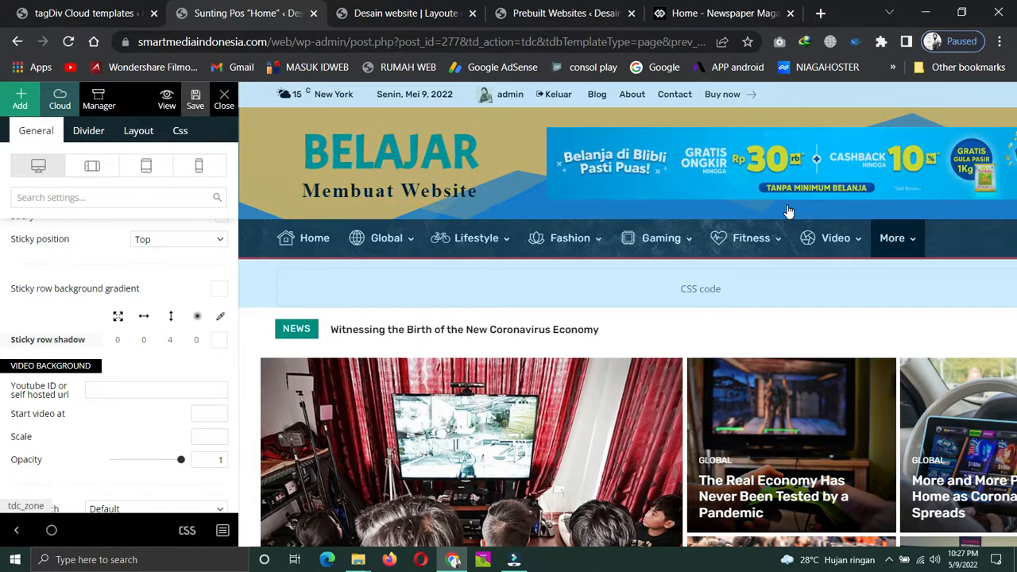
Add a new row to the header directly beneath the navigation menu
{"action": "left_click", "coordinate": [20, 97]}
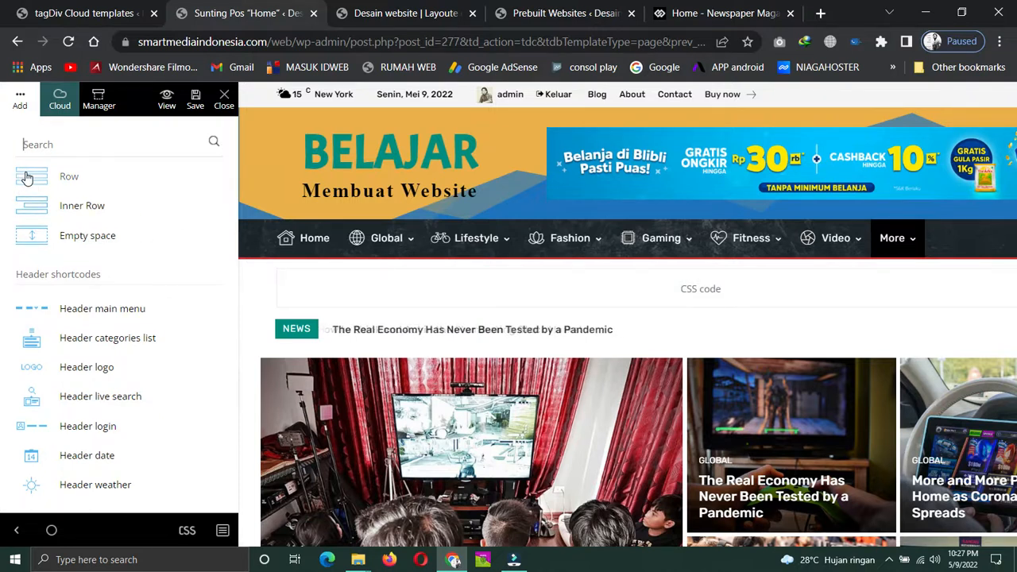
{"action": "left_click_drag", "start_coordinate": [33, 205], "coordinate": [184, 211]}
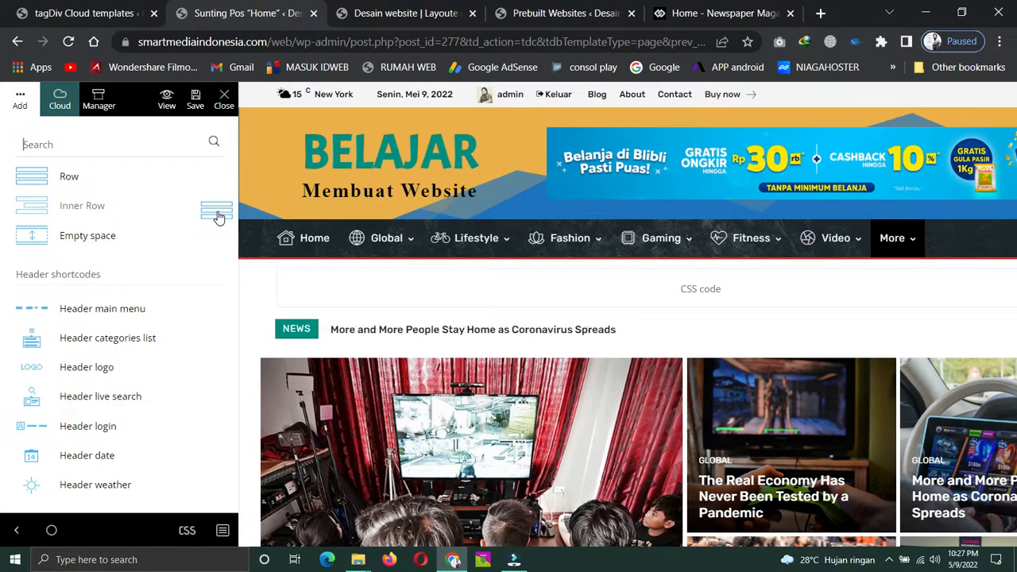
{"action": "left_click_drag", "start_coordinate": [218, 216], "coordinate": [401, 275]}
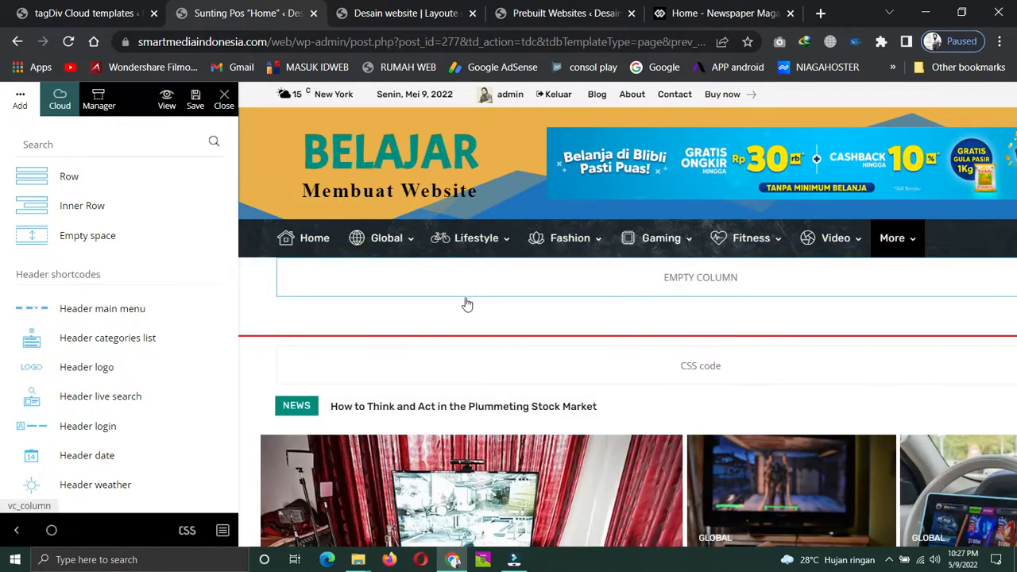
Give the new row a 2/3 + 1/3 column layout and preview it at full width
{"action": "left_click", "coordinate": [490, 279]}
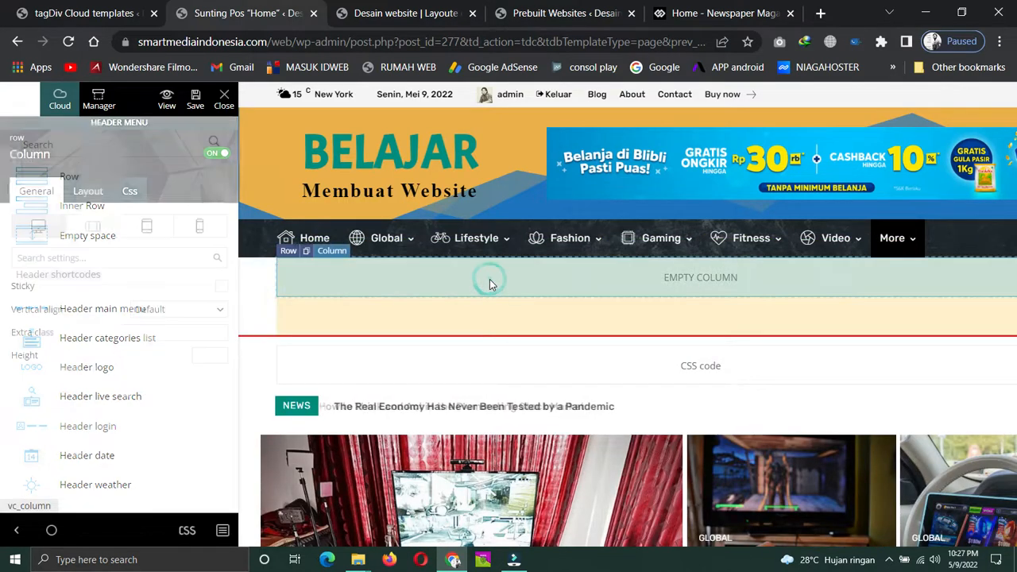
{"action": "left_click", "coordinate": [288, 253]}
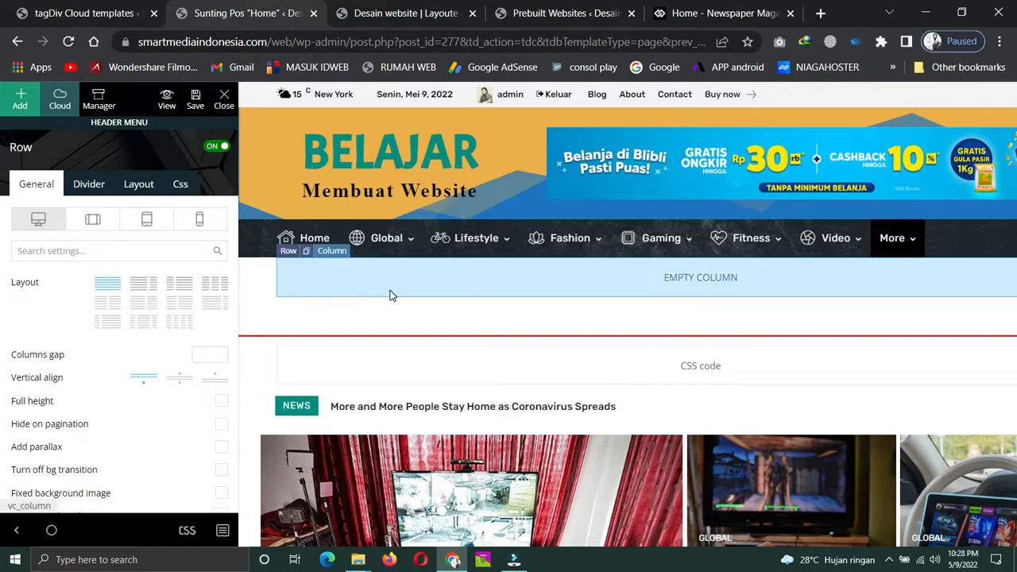
{"action": "left_click", "coordinate": [144, 292]}
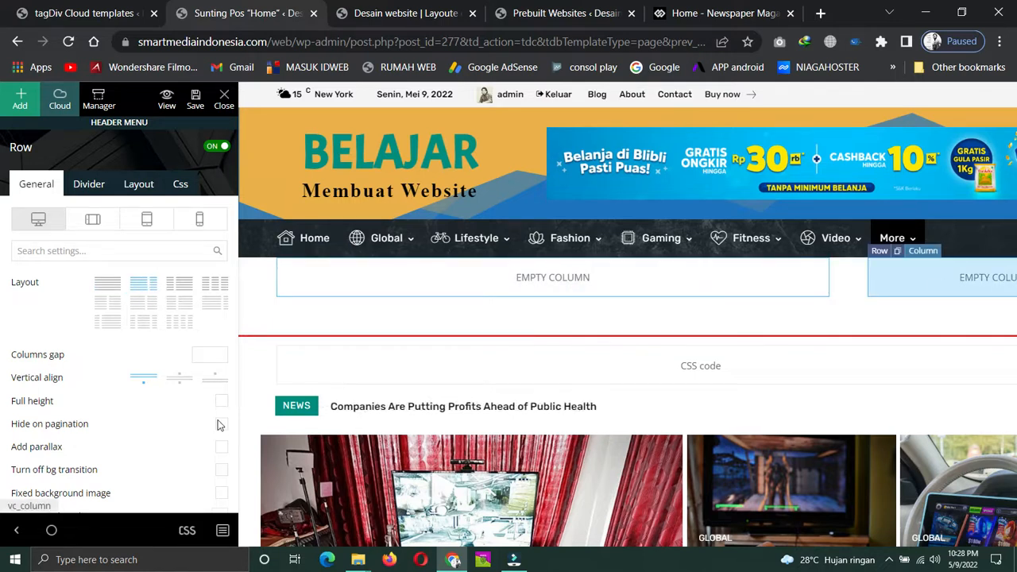
{"action": "left_click", "coordinate": [12, 528]}
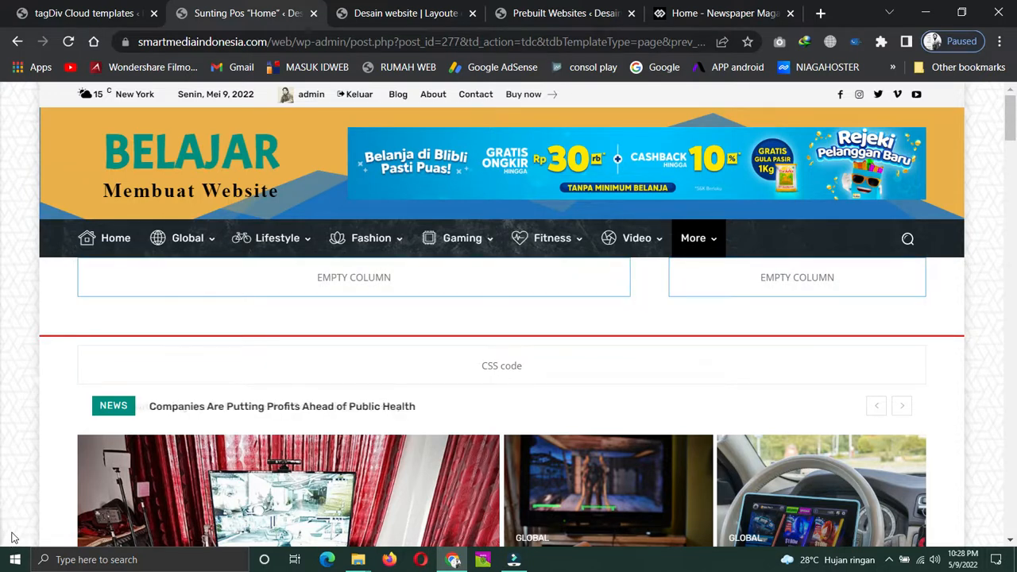
{"action": "left_click", "coordinate": [13, 539]}
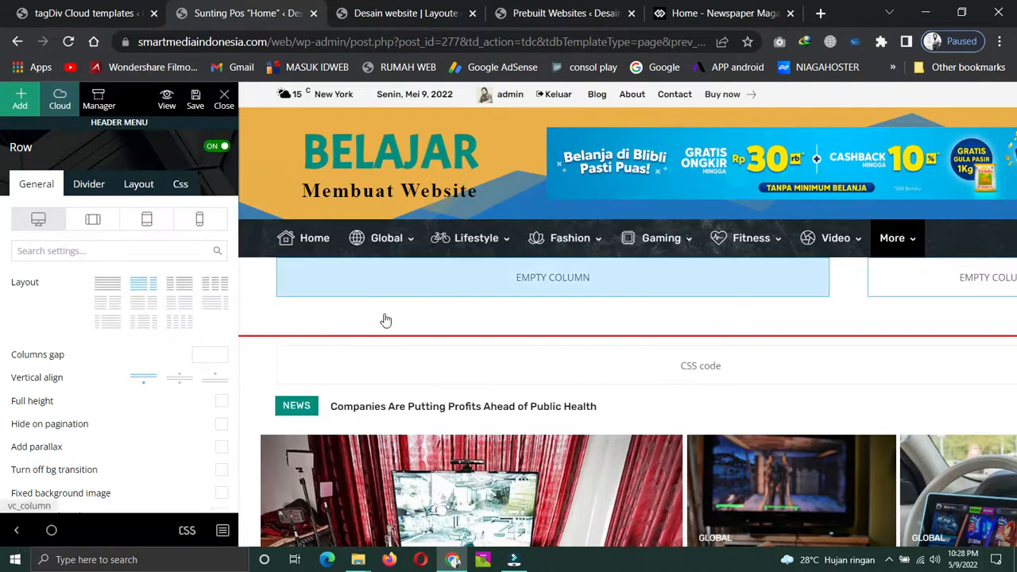
Insert an inner row into the new row's wide column and open the inner row's settings
{"action": "left_click", "coordinate": [20, 101]}
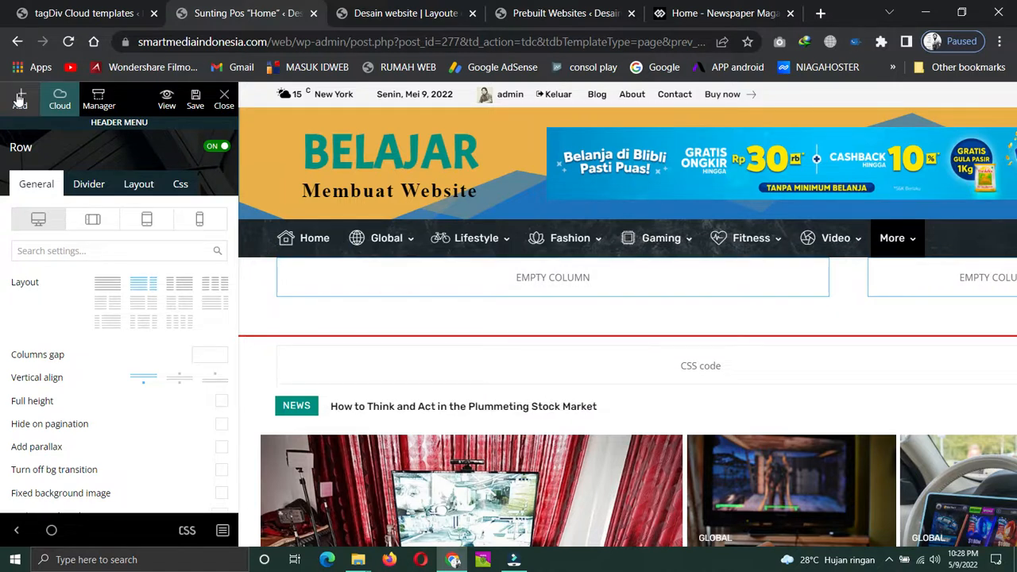
{"action": "left_click_drag", "start_coordinate": [40, 207], "coordinate": [590, 280]}
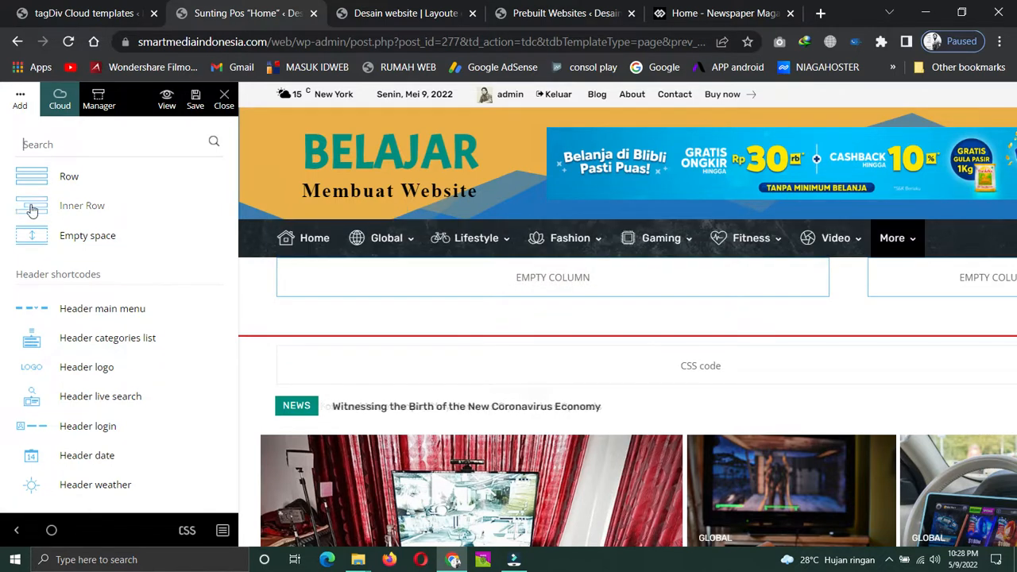
{"action": "left_click_drag", "start_coordinate": [32, 210], "coordinate": [493, 289]}
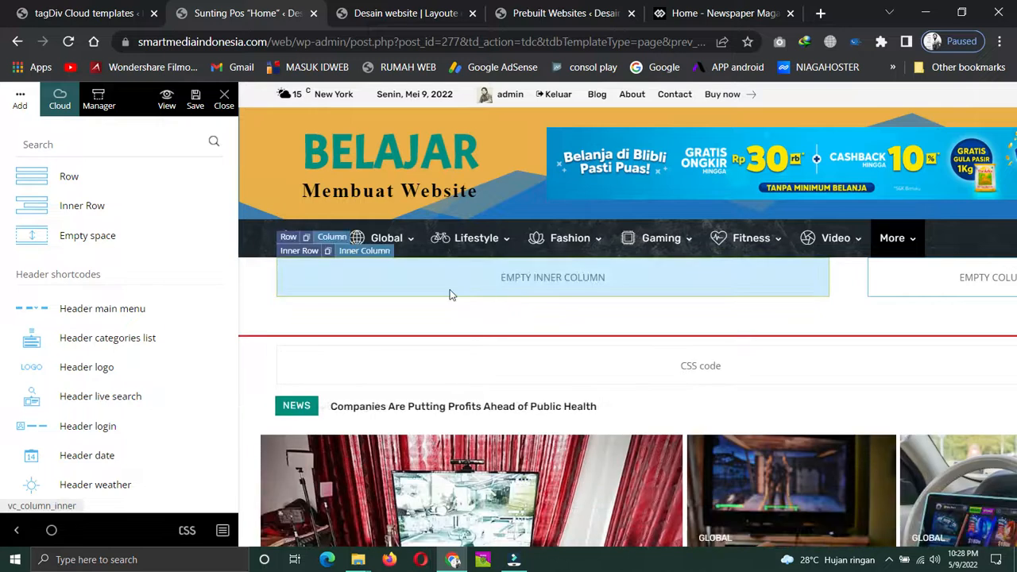
{"action": "left_click", "coordinate": [300, 258]}
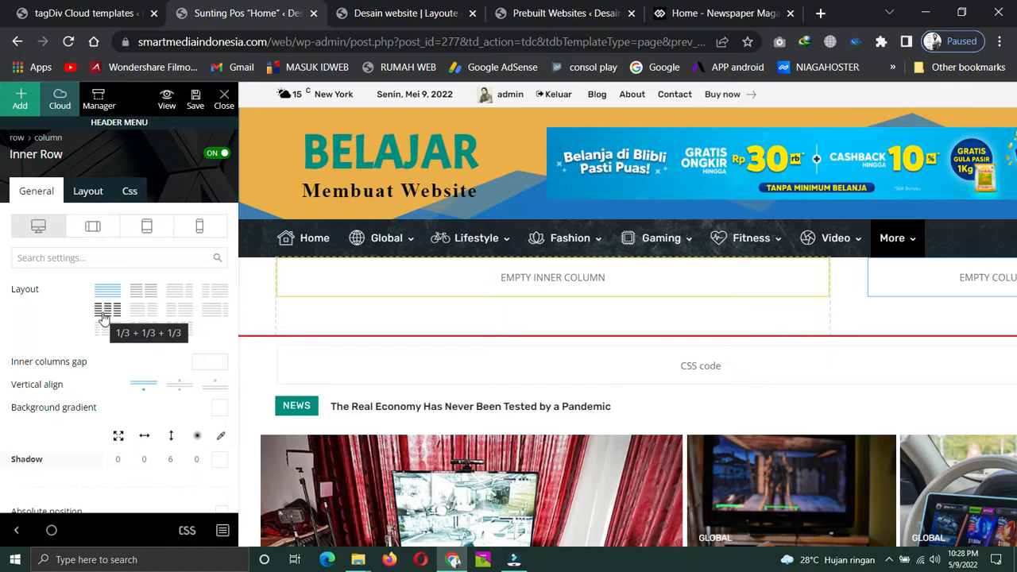
Try splitting the inner row into two equal columns and preview it at full width
{"action": "left_click", "coordinate": [144, 294]}
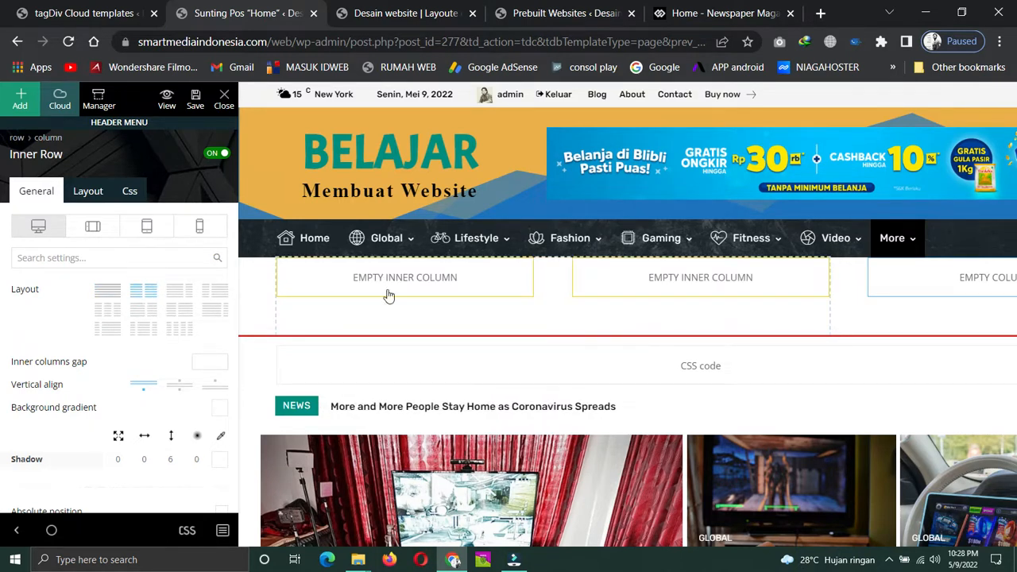
{"action": "left_click", "coordinate": [15, 533]}
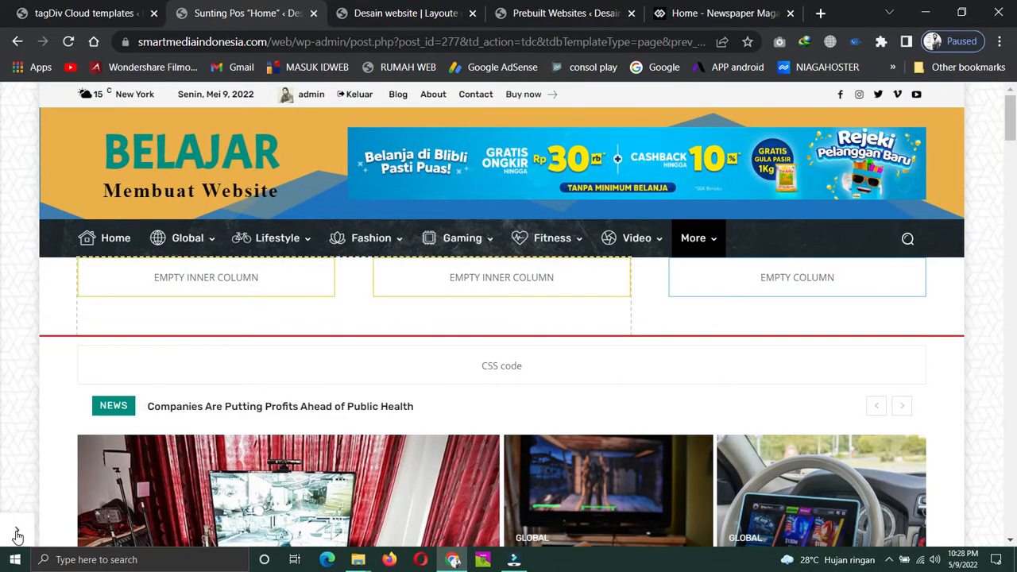
{"action": "left_click", "coordinate": [17, 533]}
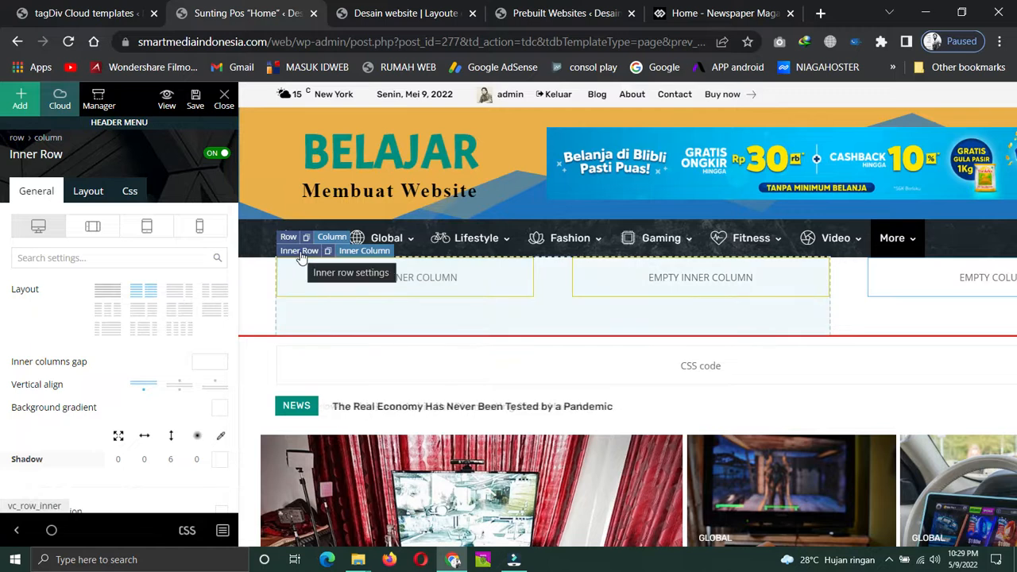
Change the inner row's layout to a narrow first and wide second column (1/4 + 3/4) and set the inner columns gap to 10
{"action": "left_click", "coordinate": [111, 332]}
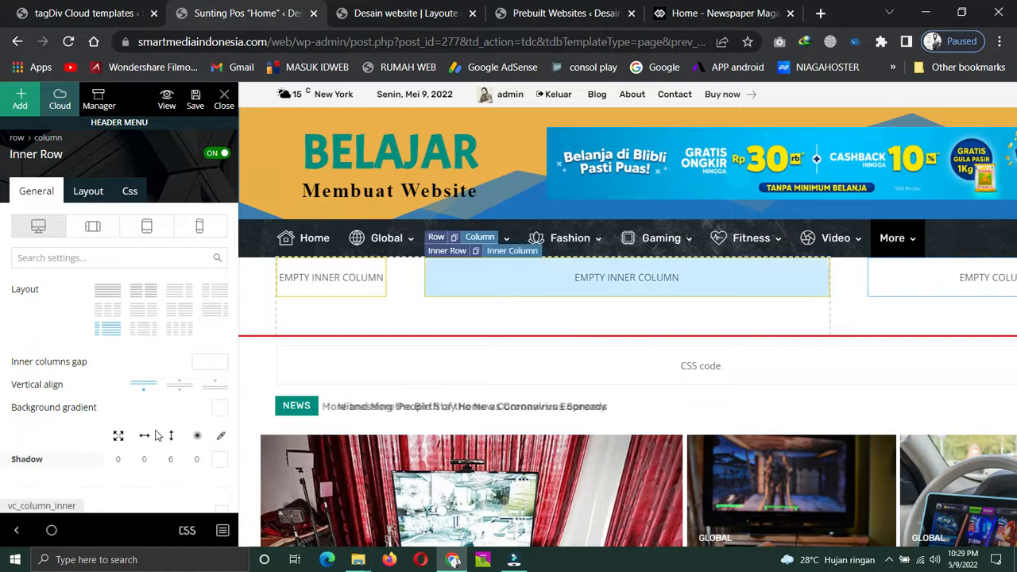
{"action": "left_click", "coordinate": [23, 531]}
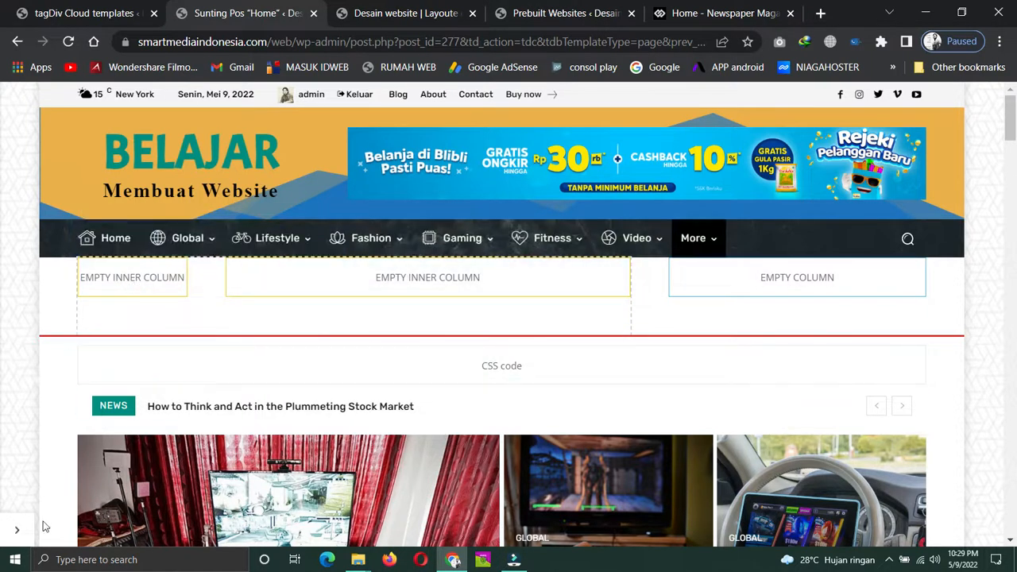
{"action": "left_click", "coordinate": [17, 530]}
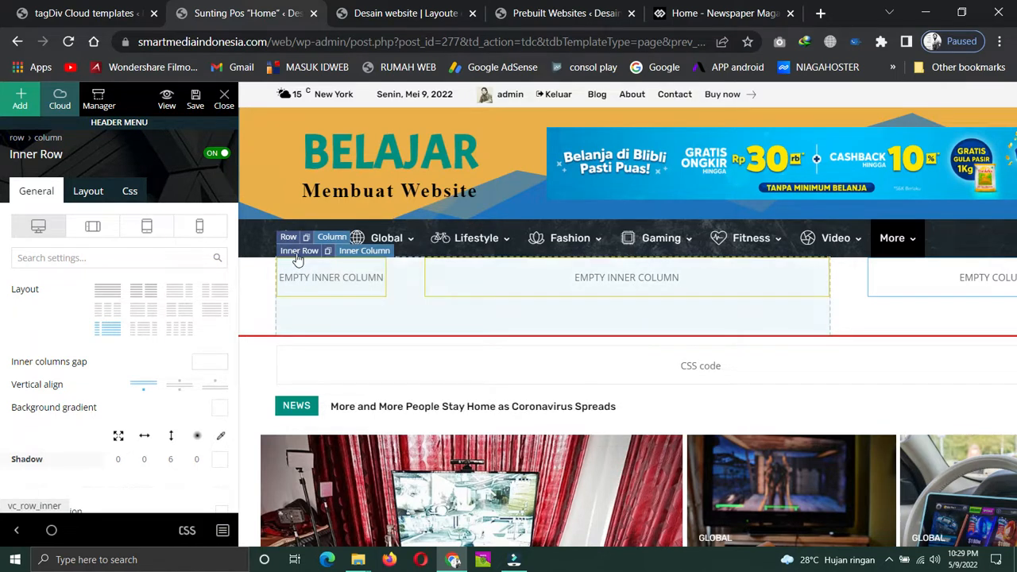
{"action": "left_click", "coordinate": [213, 361]}
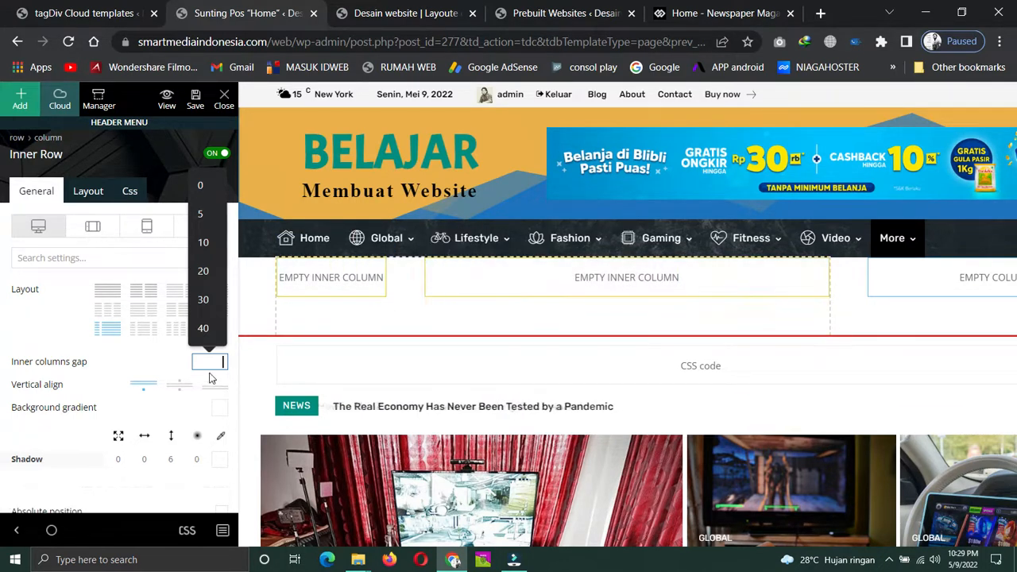
{"action": "type", "text": "10"}
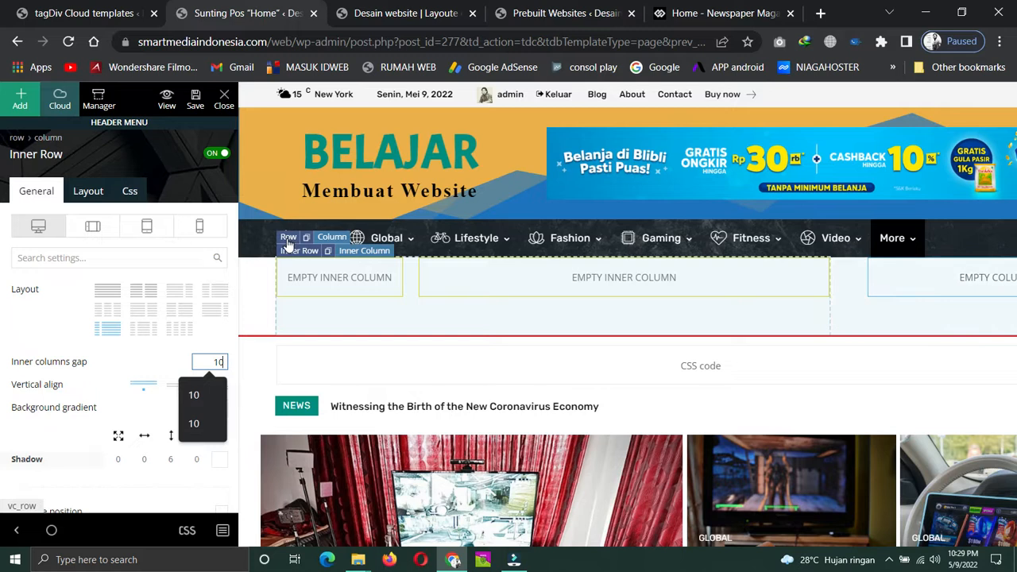
Set the columns gap of the new row below the menu to 10
{"action": "left_click", "coordinate": [288, 239]}
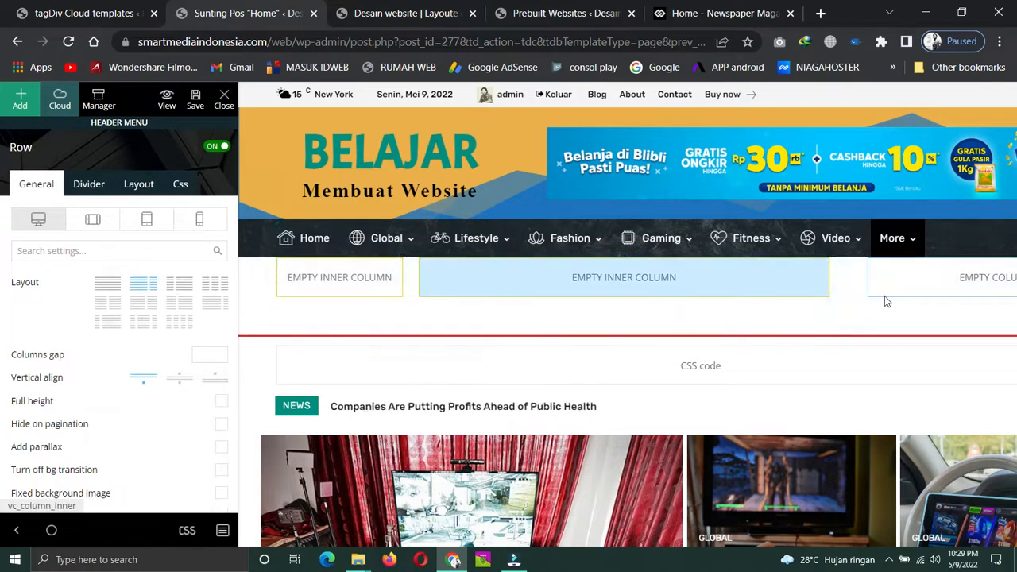
{"action": "left_click", "coordinate": [210, 350]}
{"action": "type", "text": "10"}
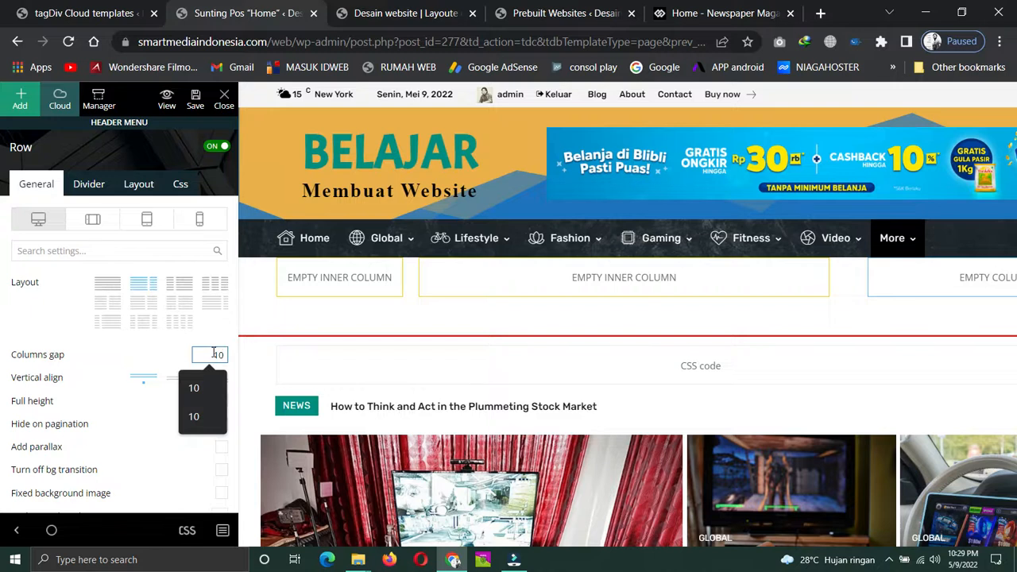
Look through the available header and content elements for one that suits the narrow inner column
{"action": "left_click", "coordinate": [360, 279]}
{"action": "left_click", "coordinate": [22, 100]}
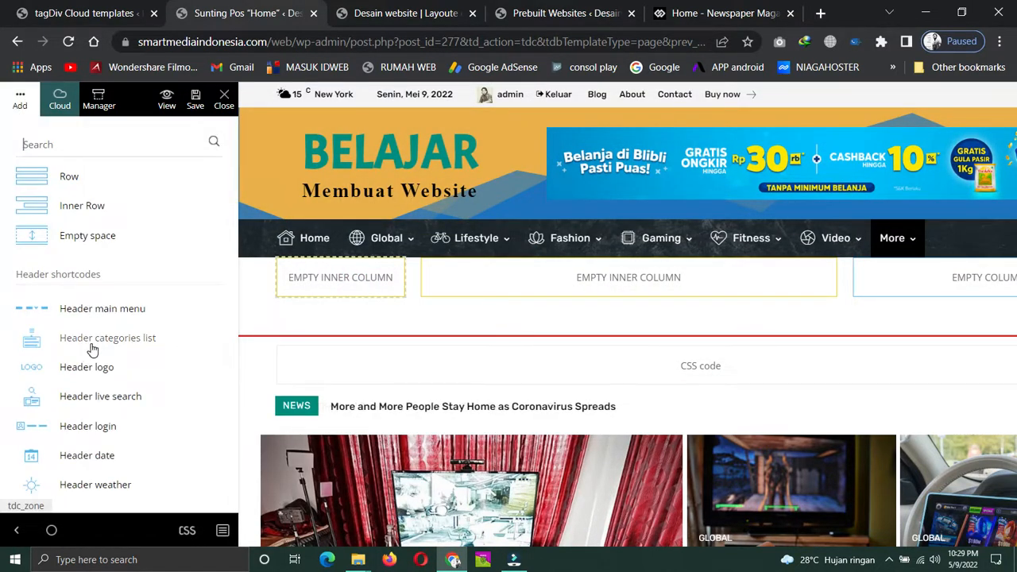
{"action": "scroll", "coordinate": [125, 384], "scroll_direction": "down", "scroll_amount": 5}
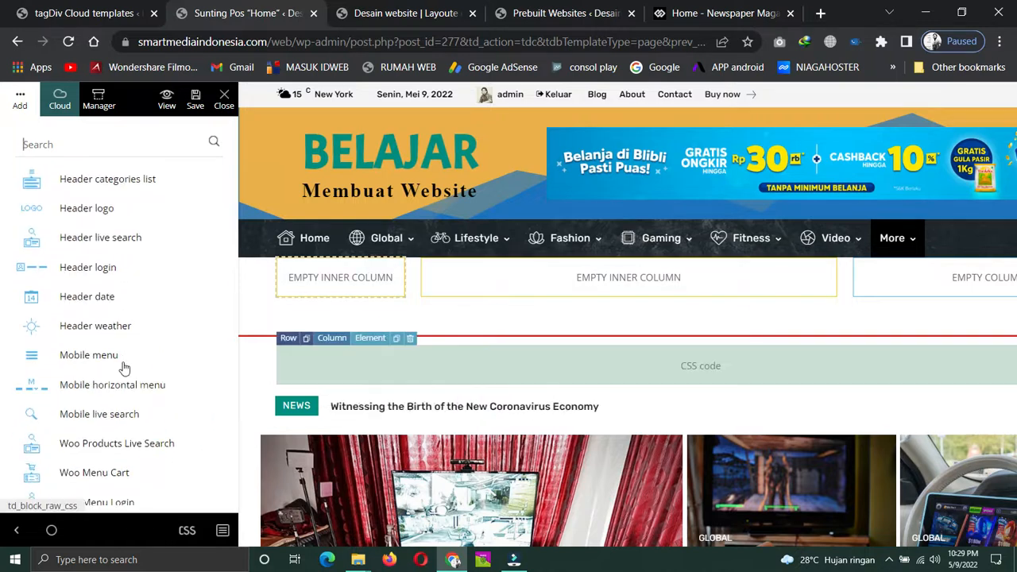
{"action": "scroll", "coordinate": [119, 368], "scroll_direction": "down", "scroll_amount": 4}
{"action": "scroll", "coordinate": [123, 365], "scroll_direction": "up", "scroll_amount": 1}
{"action": "scroll", "coordinate": [123, 365], "scroll_direction": "down", "scroll_amount": 1}
{"action": "scroll", "coordinate": [124, 365], "scroll_direction": "down", "scroll_amount": 8}
{"action": "scroll", "coordinate": [124, 364], "scroll_direction": "up", "scroll_amount": 9}
{"action": "scroll", "coordinate": [124, 364], "scroll_direction": "up", "scroll_amount": 3}
Search the elements for "image" and add a Single background image to the narrow first inner column
{"action": "left_click", "coordinate": [341, 282]}
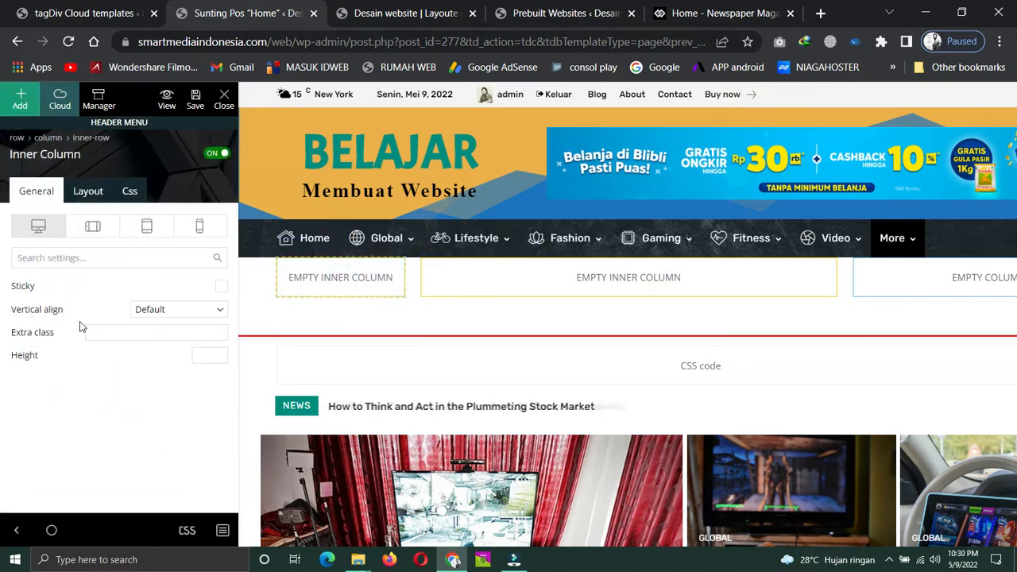
{"action": "left_click", "coordinate": [17, 102]}
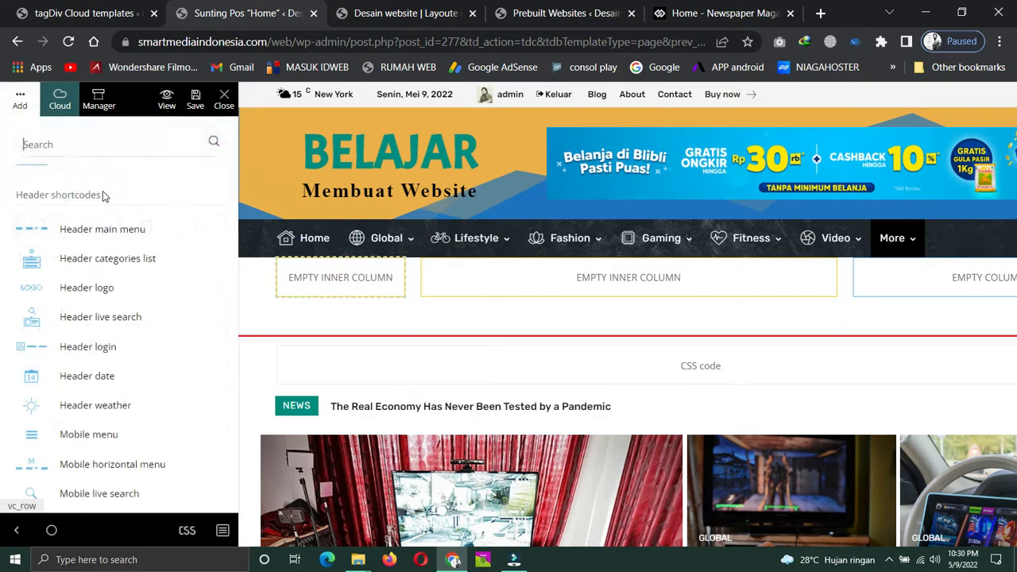
{"action": "type", "text": "image"}
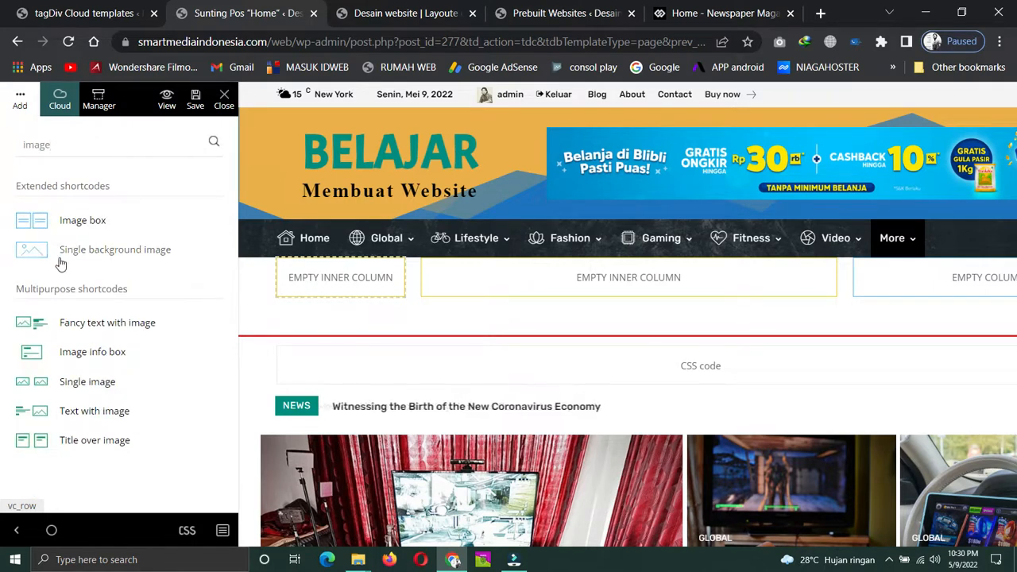
{"action": "left_click_drag", "start_coordinate": [133, 272], "coordinate": [357, 281]}
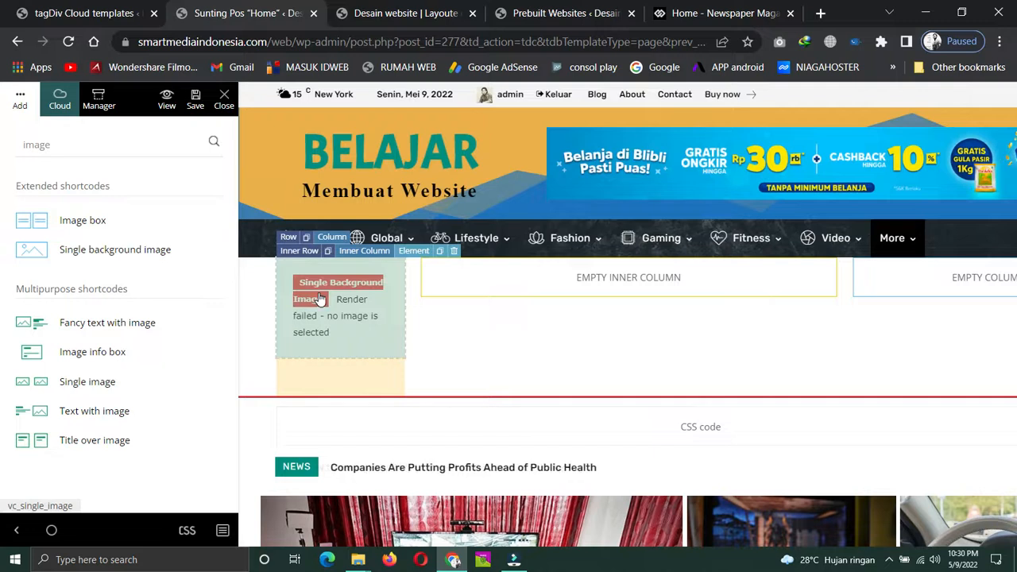
Assign the green NM logo from the media library to the single background image element
{"action": "left_click", "coordinate": [314, 295]}
{"action": "left_click", "coordinate": [217, 289]}
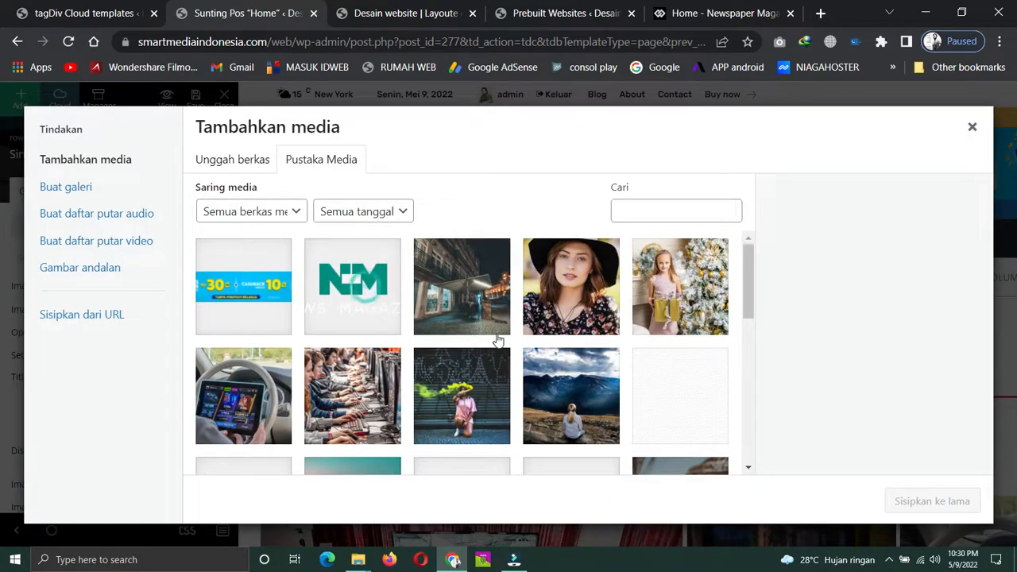
{"action": "left_click", "coordinate": [358, 302]}
{"action": "left_click", "coordinate": [931, 500]}
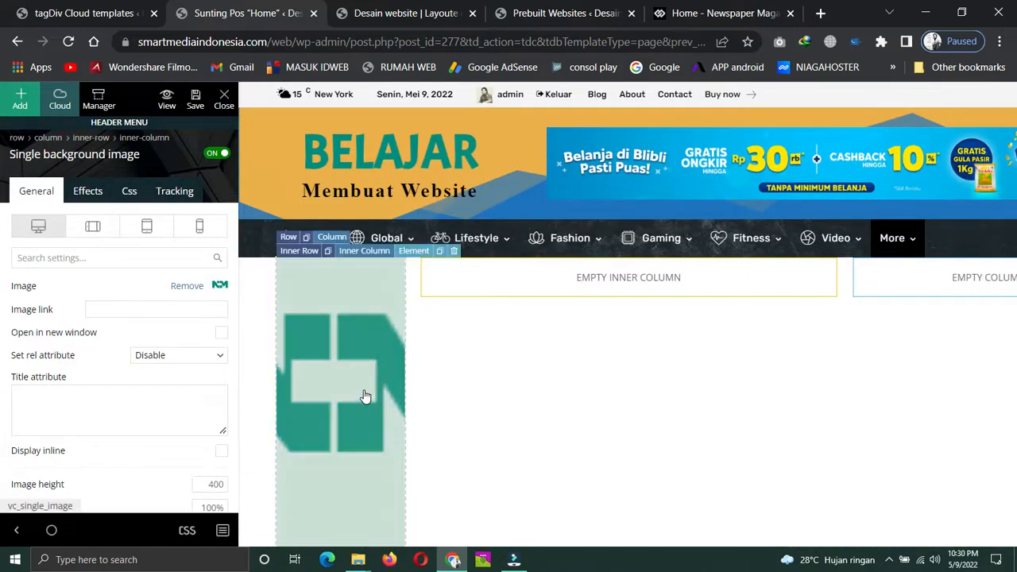
Set the logo image's height to 90 and review it in the page preview
{"action": "scroll", "coordinate": [363, 398], "scroll_direction": "down", "scroll_amount": 1}
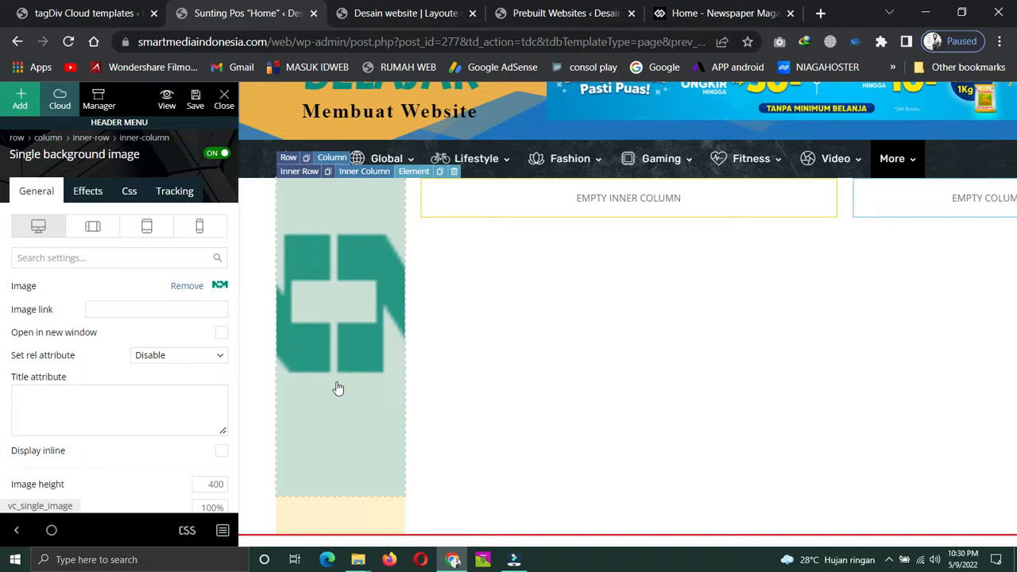
{"action": "left_click", "coordinate": [218, 484]}
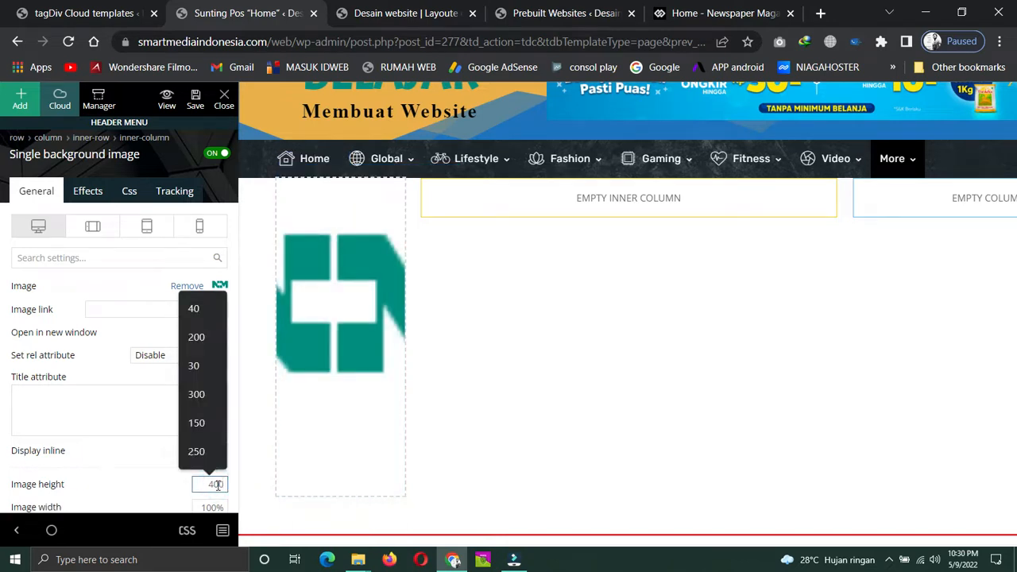
{"action": "type", "text": "90"}
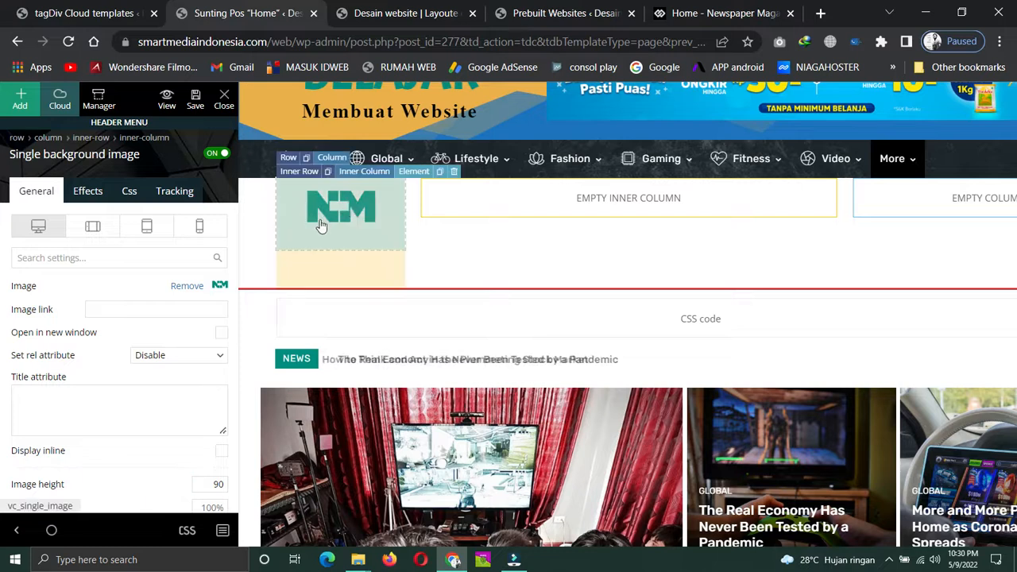
{"action": "scroll", "coordinate": [393, 235], "scroll_direction": "up", "scroll_amount": 1}
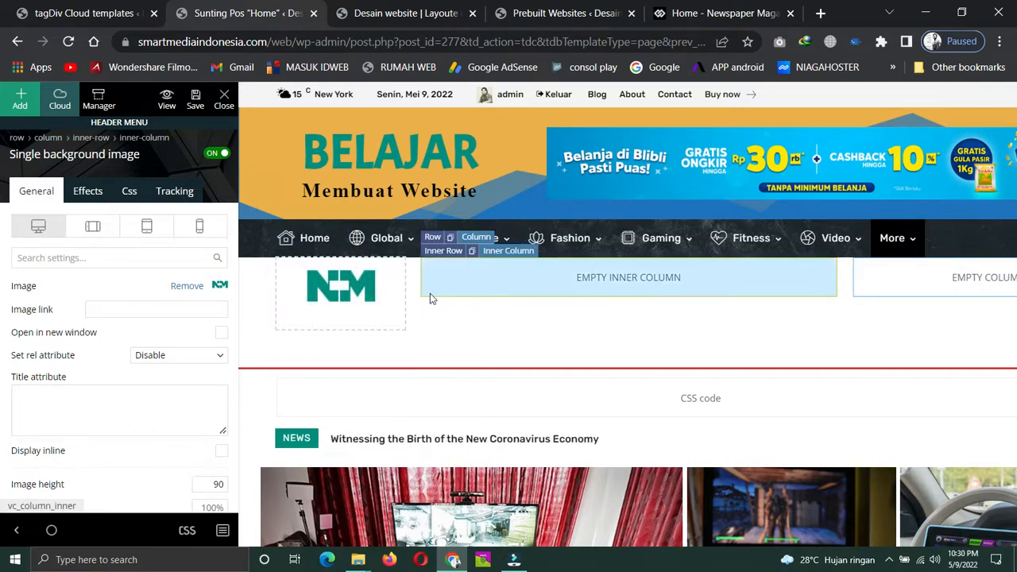
{"action": "scroll", "coordinate": [398, 315], "scroll_direction": "down", "scroll_amount": 1}
{"action": "scroll", "coordinate": [400, 311], "scroll_direction": "up", "scroll_amount": 1}
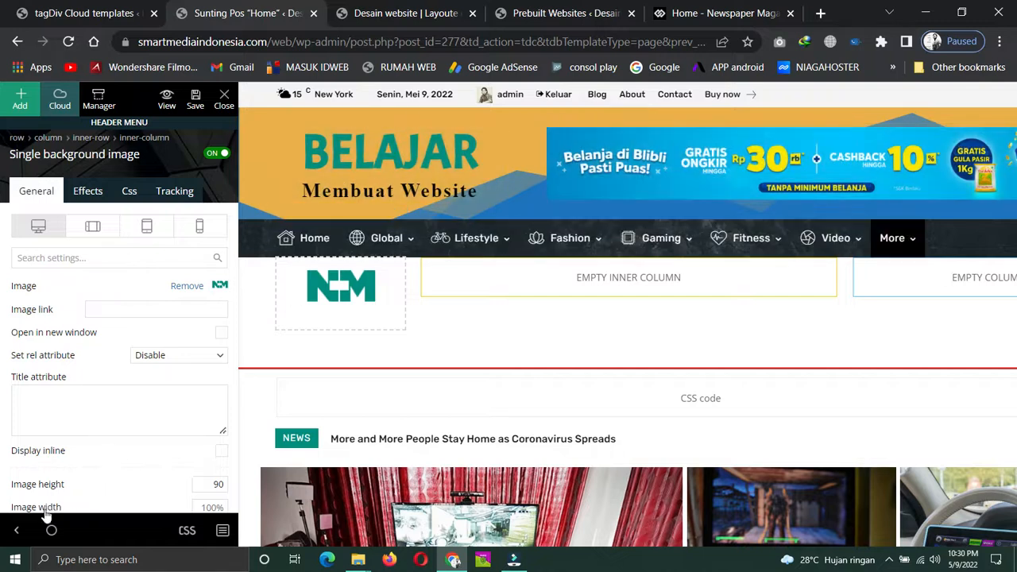
Reload the live site and compare its header with the one being edited in the composer
{"action": "left_click", "coordinate": [382, 9]}
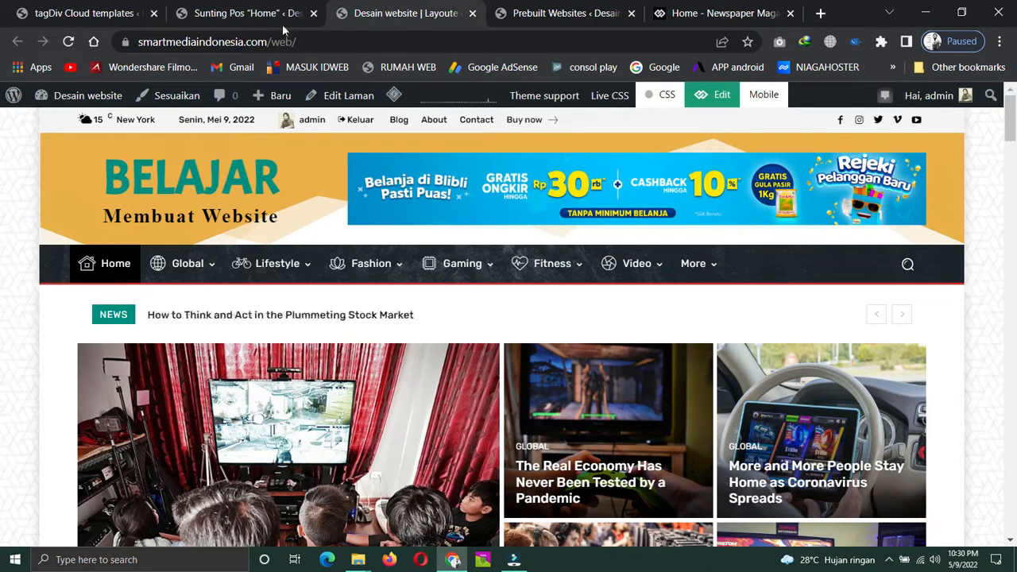
{"action": "left_click", "coordinate": [69, 41]}
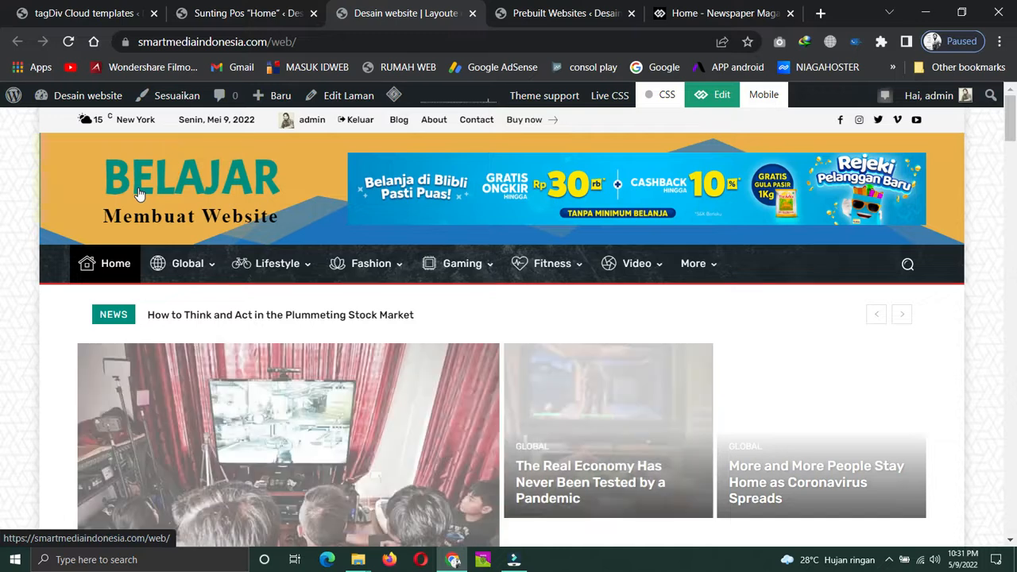
{"action": "left_click", "coordinate": [229, 11]}
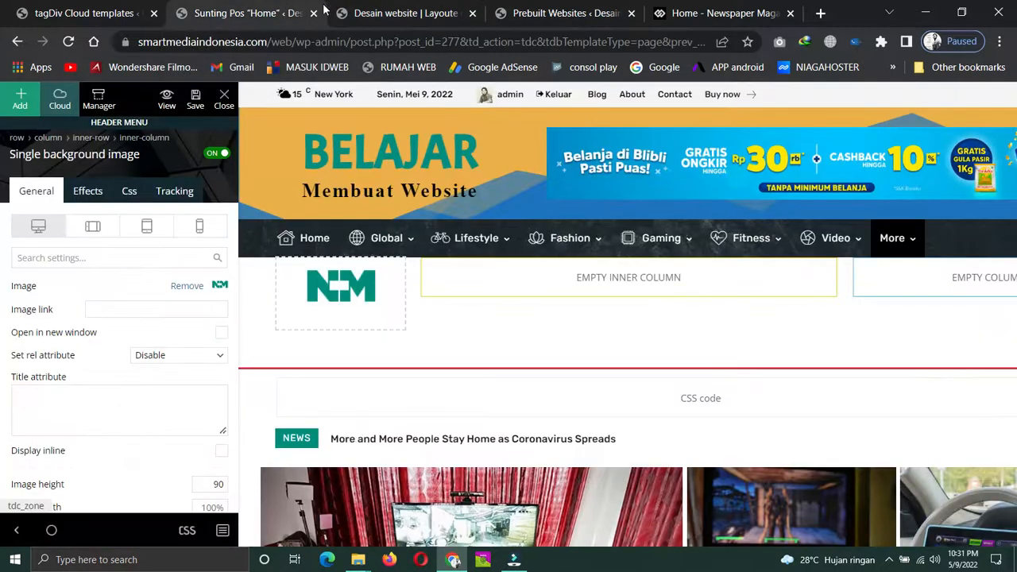
{"action": "left_click", "coordinate": [398, 11]}
{"action": "left_click", "coordinate": [234, 11]}
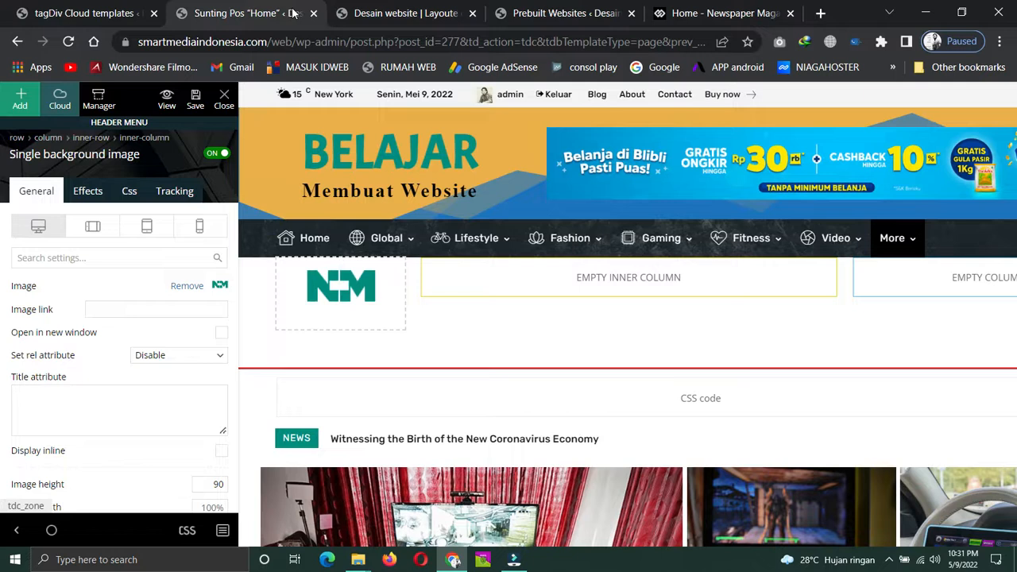
Examine the live home page's menu, news ticker and featured post grid, and return to the composer
{"action": "left_click", "coordinate": [400, 13]}
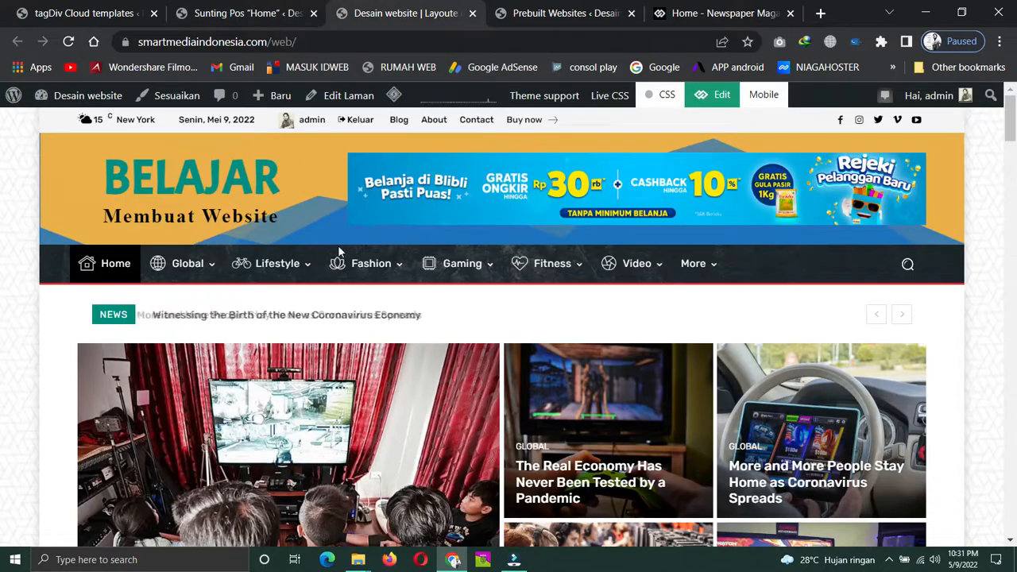
{"action": "mouse_move", "coordinate": [338, 263]}
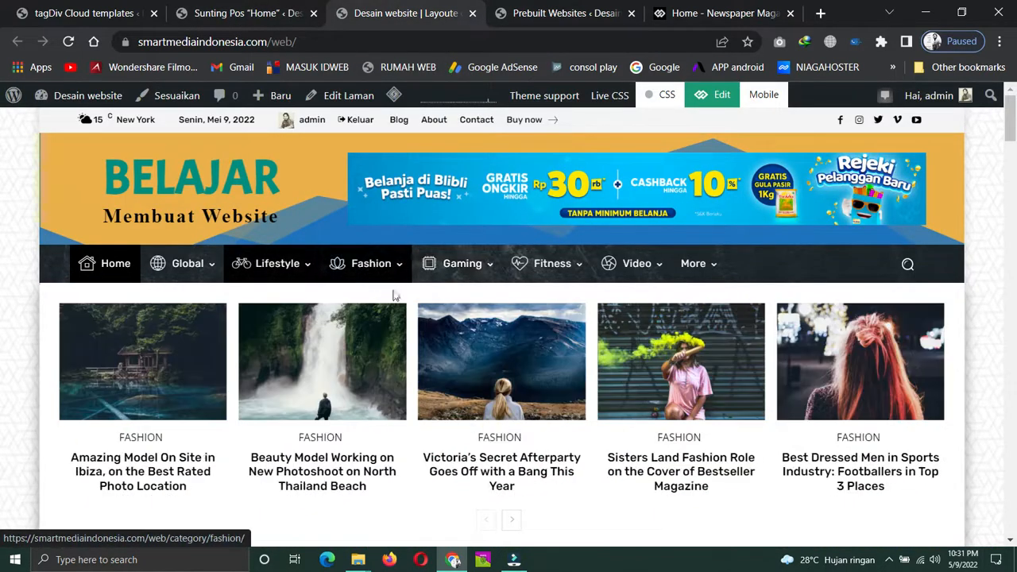
{"action": "scroll", "coordinate": [398, 297], "scroll_direction": "down", "scroll_amount": 1}
{"action": "scroll", "coordinate": [399, 297], "scroll_direction": "down", "scroll_amount": 1}
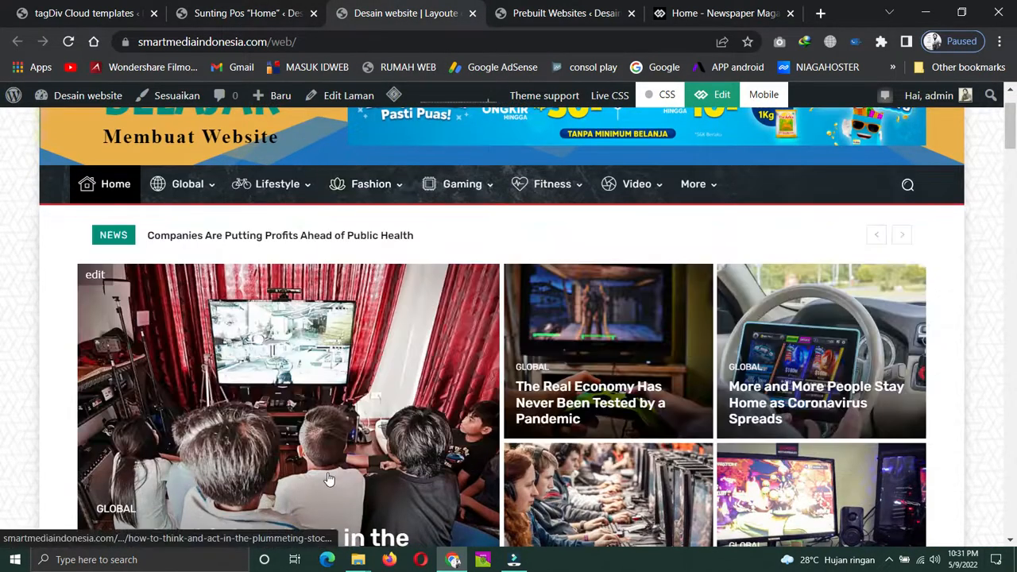
{"action": "scroll", "coordinate": [374, 450], "scroll_direction": "down", "scroll_amount": 2}
{"action": "scroll", "coordinate": [373, 433], "scroll_direction": "up", "scroll_amount": 2}
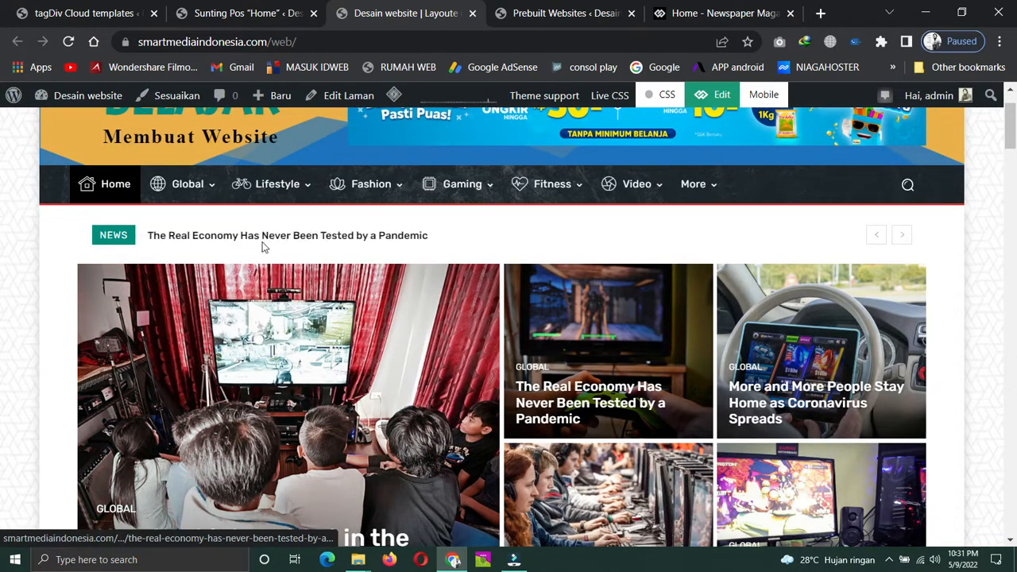
{"action": "scroll", "coordinate": [427, 343], "scroll_direction": "down", "scroll_amount": 2}
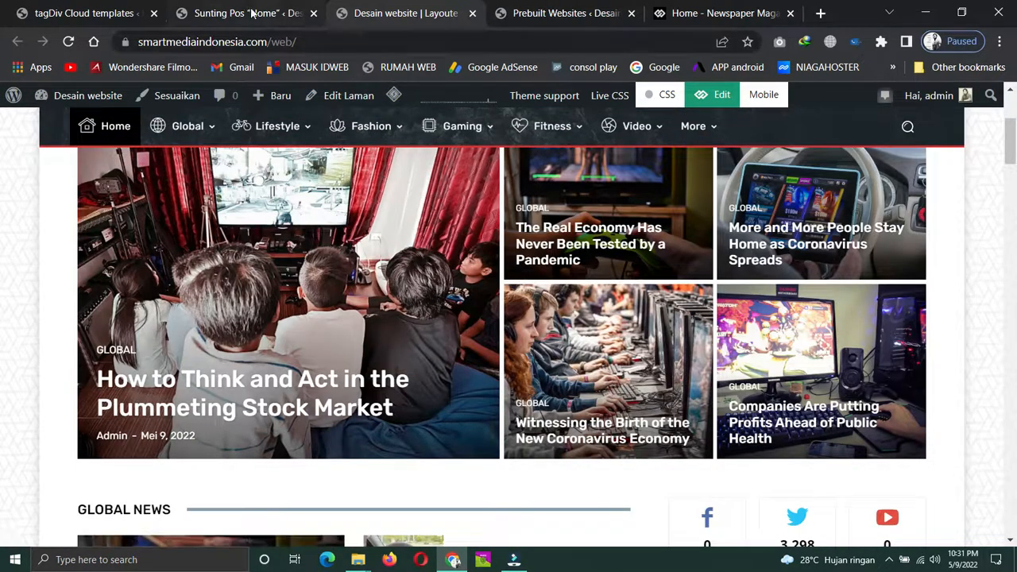
{"action": "left_click", "coordinate": [244, 13]}
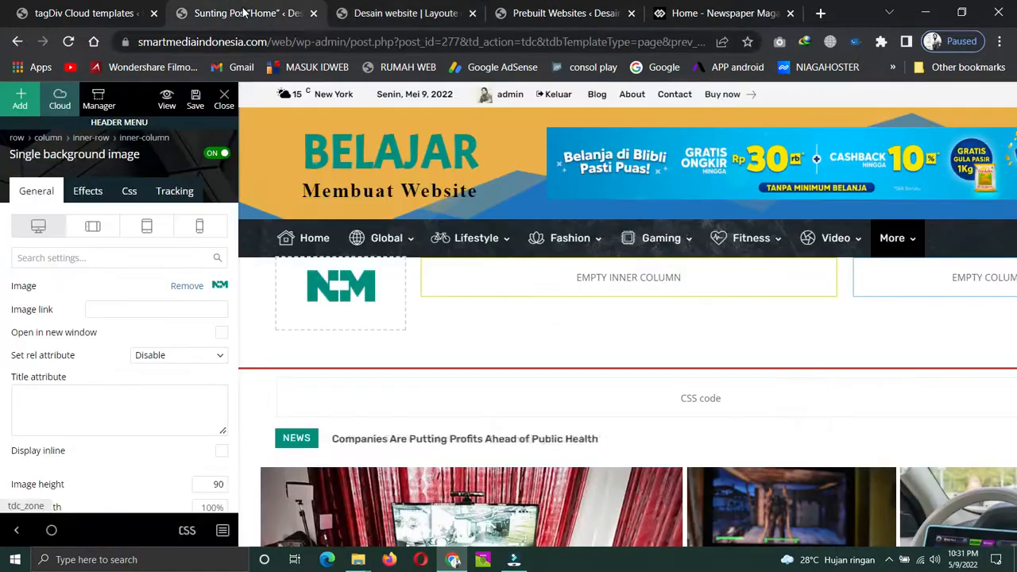
Browse the element list through the Flex Block, Block, Big Grid Flex and Big Grid entries
{"action": "left_click", "coordinate": [19, 99]}
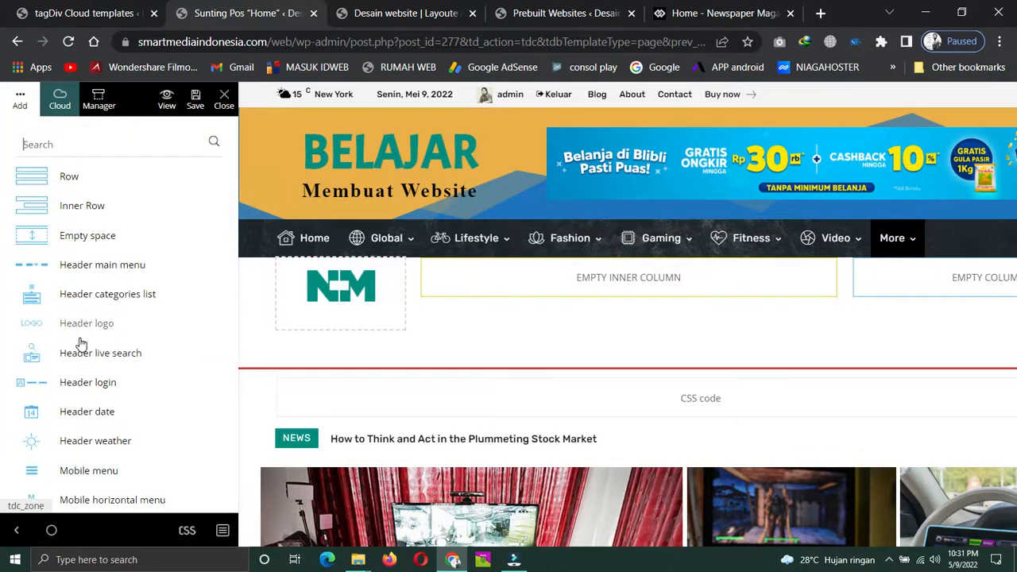
{"action": "scroll", "coordinate": [81, 343], "scroll_direction": "down", "scroll_amount": 6}
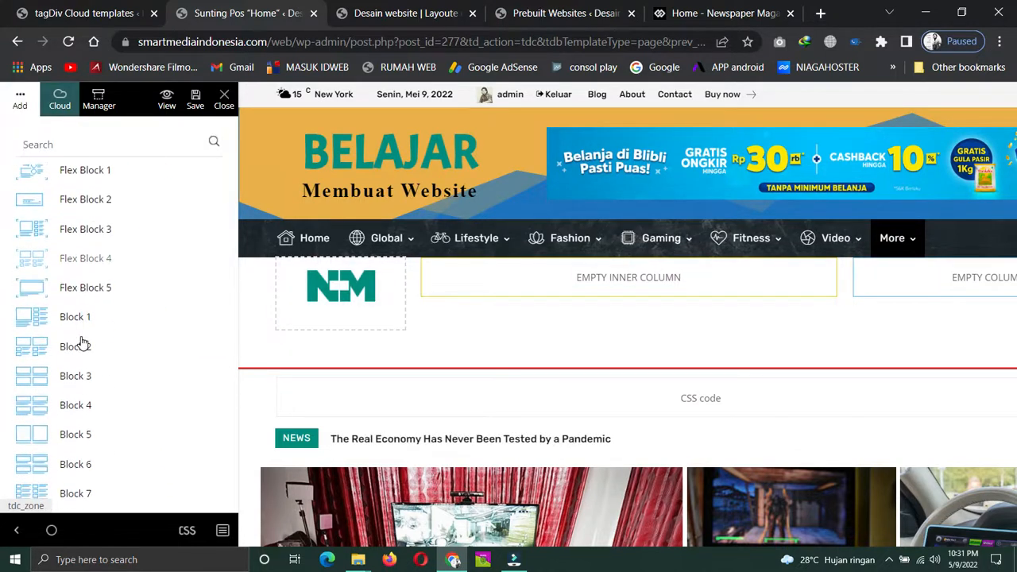
{"action": "scroll", "coordinate": [81, 343], "scroll_direction": "down", "scroll_amount": 6}
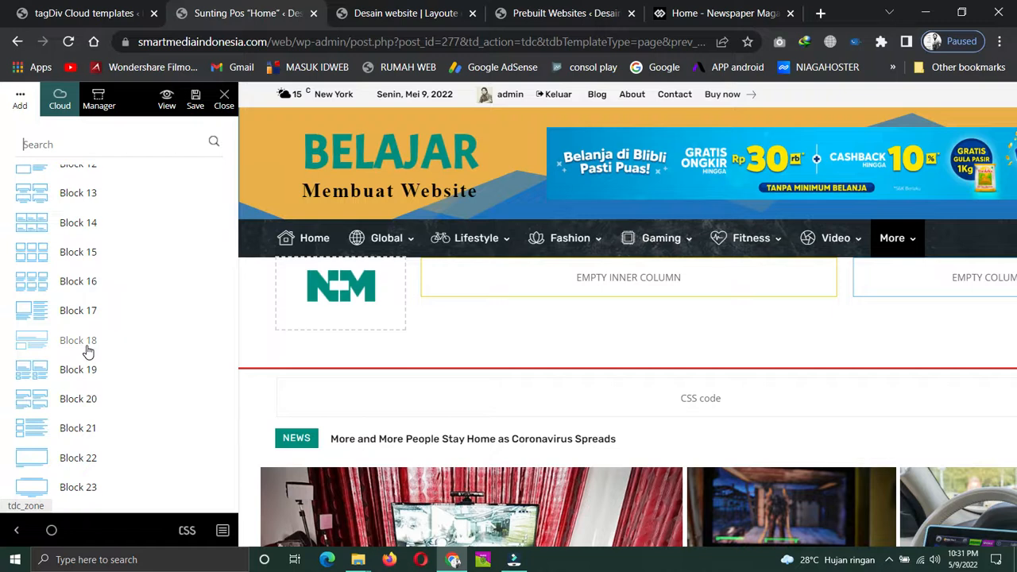
{"action": "scroll", "coordinate": [57, 306], "scroll_direction": "down", "scroll_amount": 9}
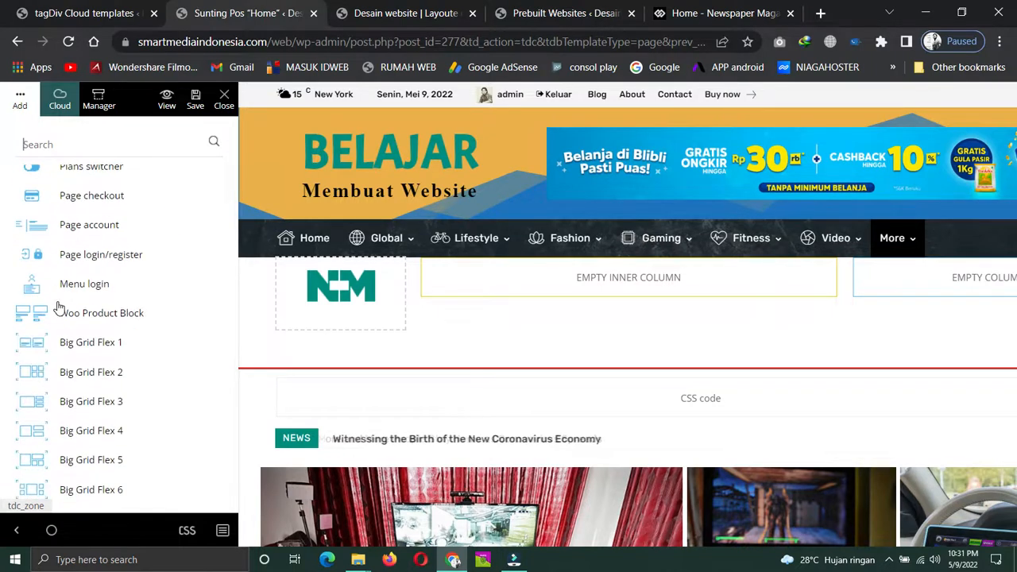
{"action": "scroll", "coordinate": [56, 306], "scroll_direction": "up", "scroll_amount": 1}
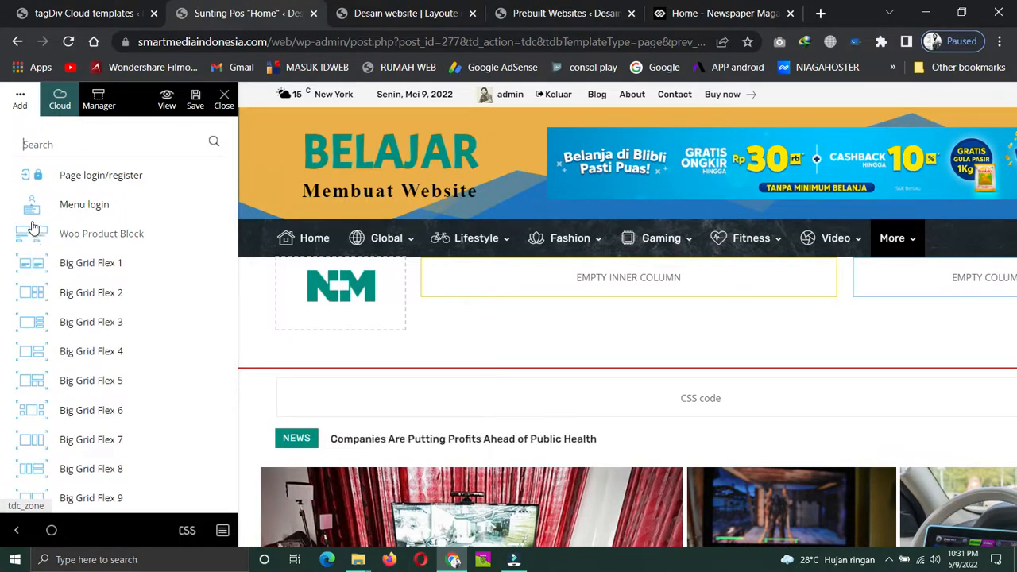
{"action": "scroll", "coordinate": [39, 357], "scroll_direction": "down", "scroll_amount": 3}
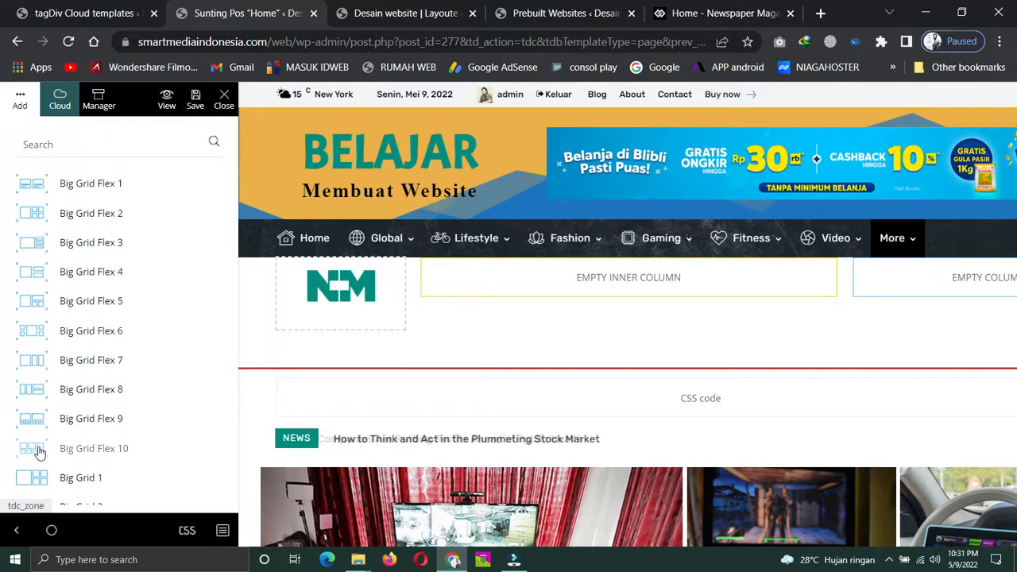
{"action": "scroll", "coordinate": [37, 429], "scroll_direction": "down", "scroll_amount": 3}
{"action": "scroll", "coordinate": [50, 429], "scroll_direction": "down", "scroll_amount": 3}
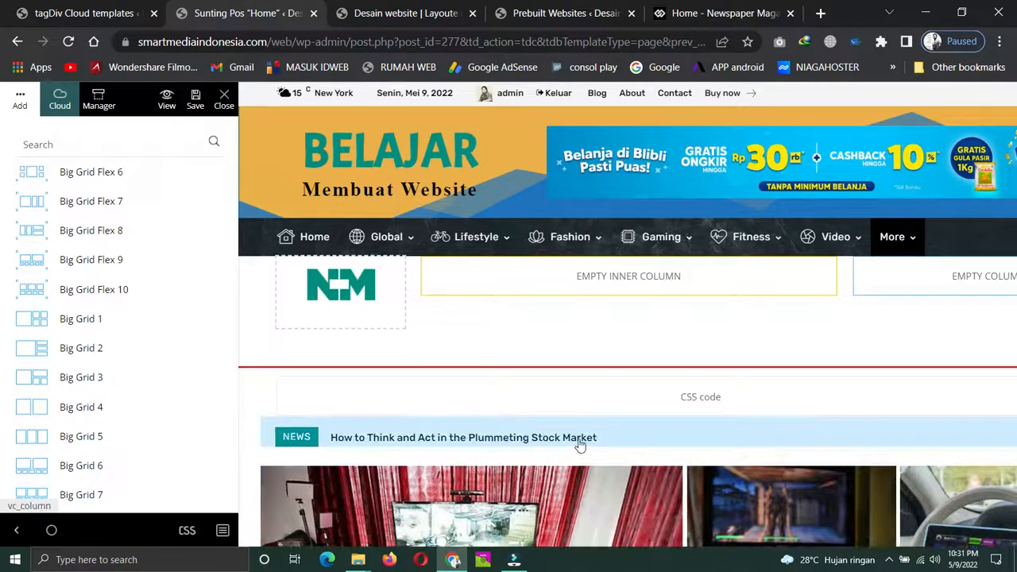
{"action": "scroll", "coordinate": [519, 404], "scroll_direction": "down", "scroll_amount": 3}
{"action": "scroll", "coordinate": [401, 355], "scroll_direction": "up", "scroll_amount": 3}
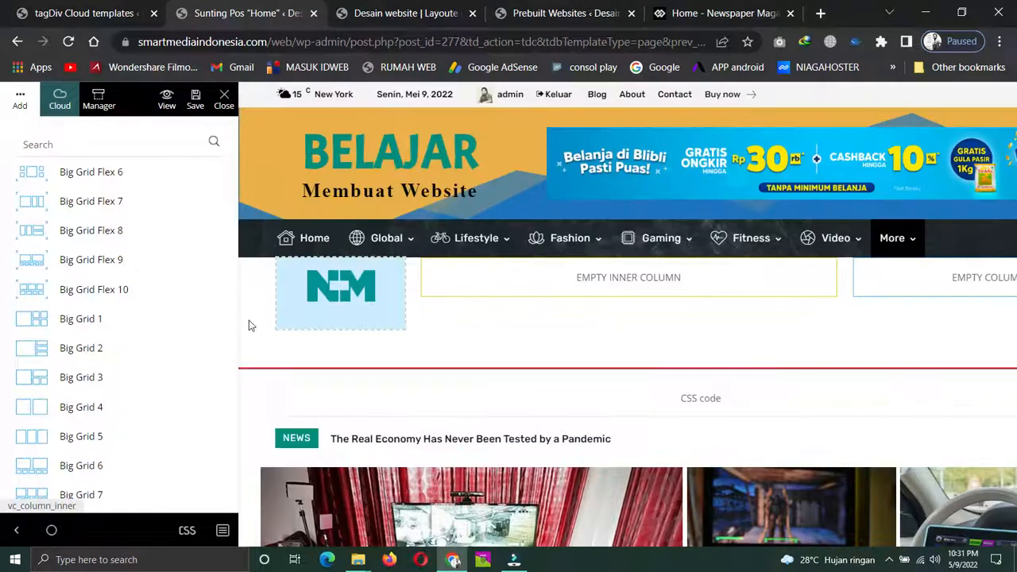
Check the header at the top of the live home page again and return to the composer
{"action": "left_click", "coordinate": [360, 13]}
{"action": "scroll", "coordinate": [397, 278], "scroll_direction": "up", "scroll_amount": 3}
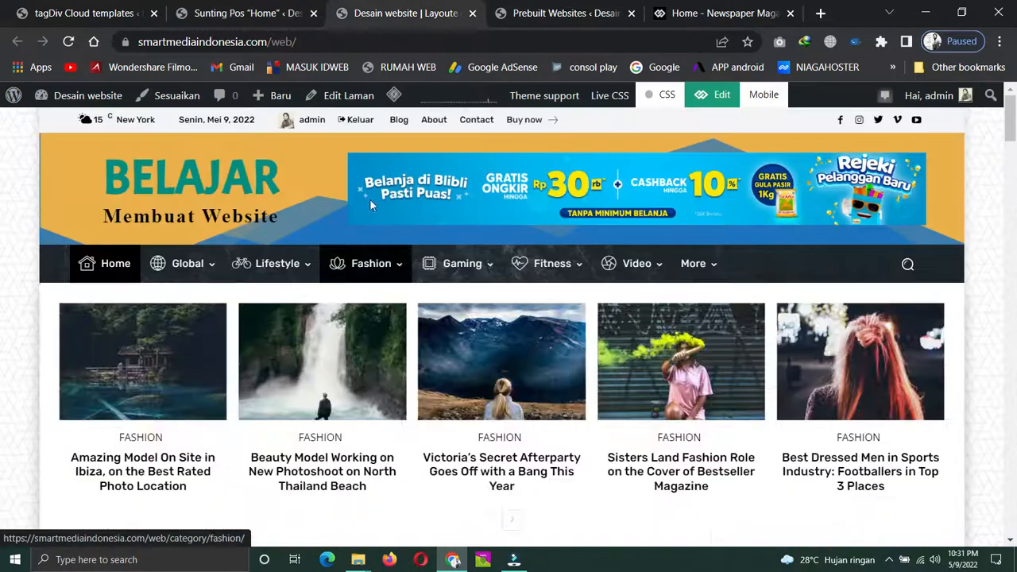
{"action": "left_click", "coordinate": [238, 13]}
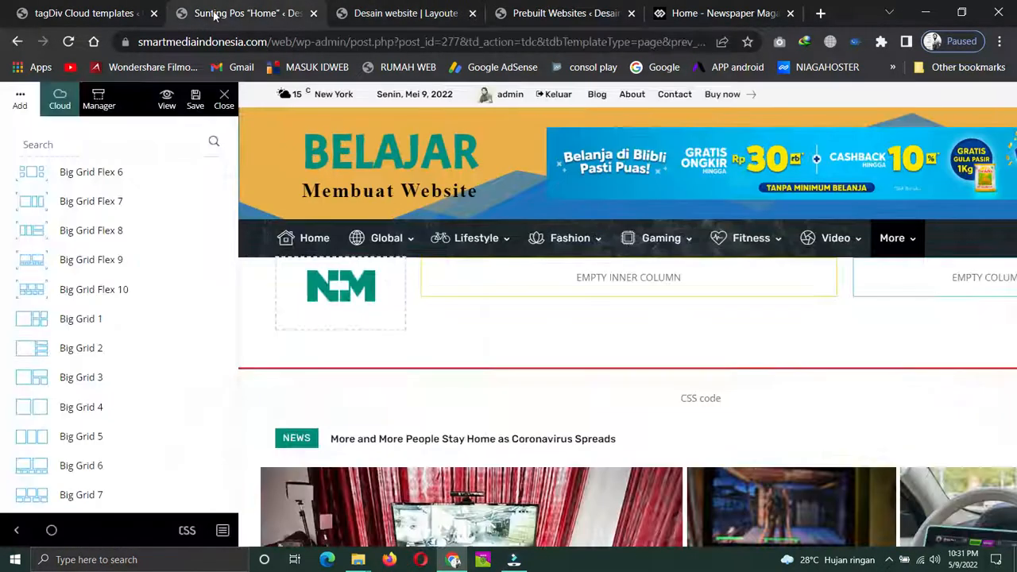
Reload the Home page editor in tagDiv Composer, discarding the unsaved header changes
{"action": "left_click", "coordinate": [68, 41]}
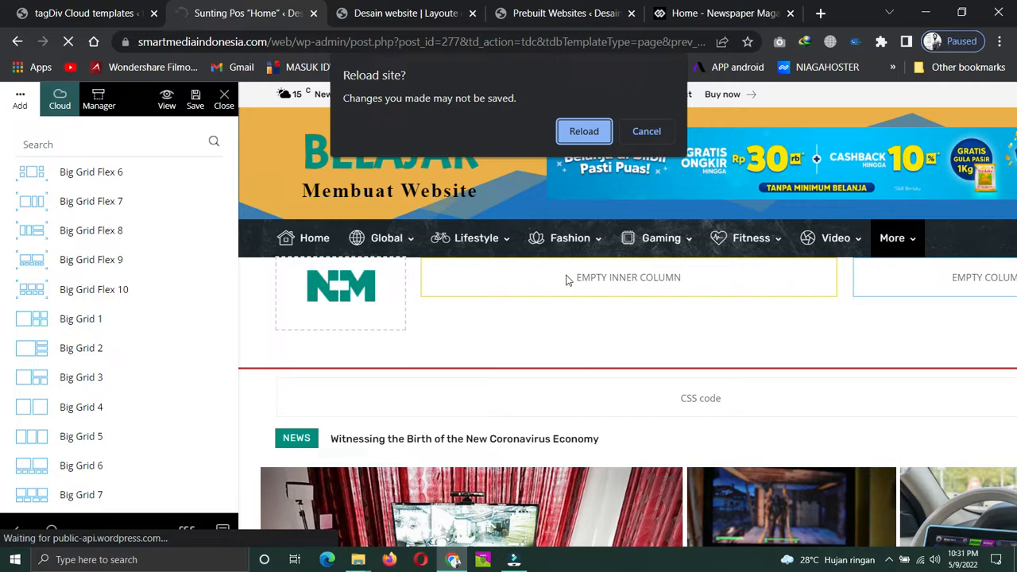
{"action": "left_click", "coordinate": [577, 132]}
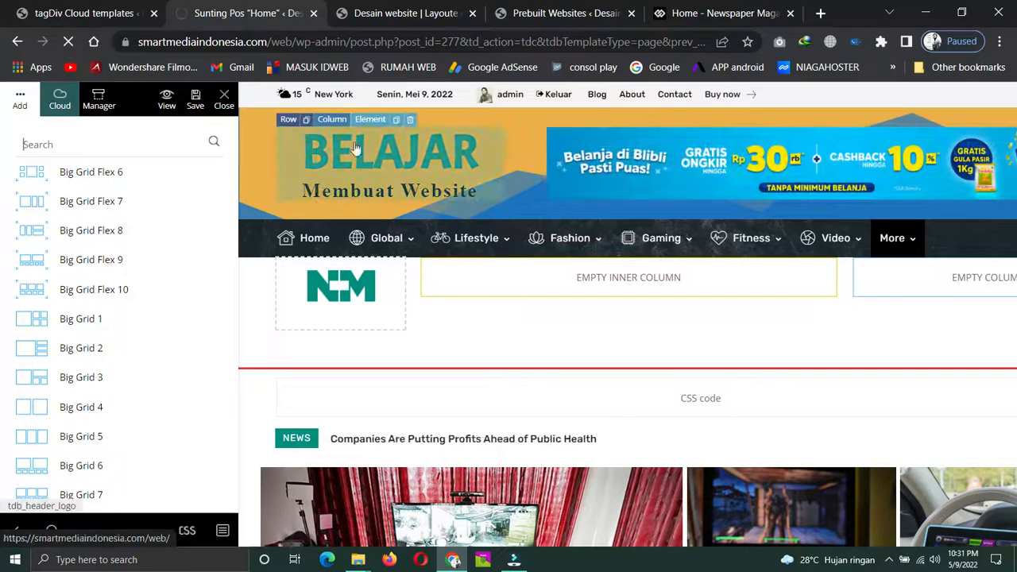
{"action": "left_click", "coordinate": [385, 13]}
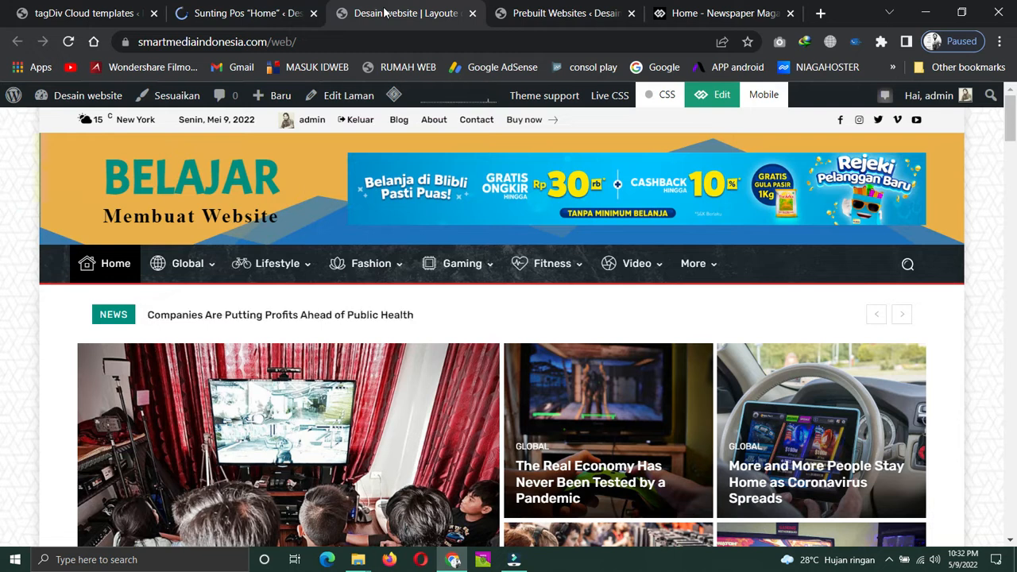
{"action": "left_click", "coordinate": [229, 11]}
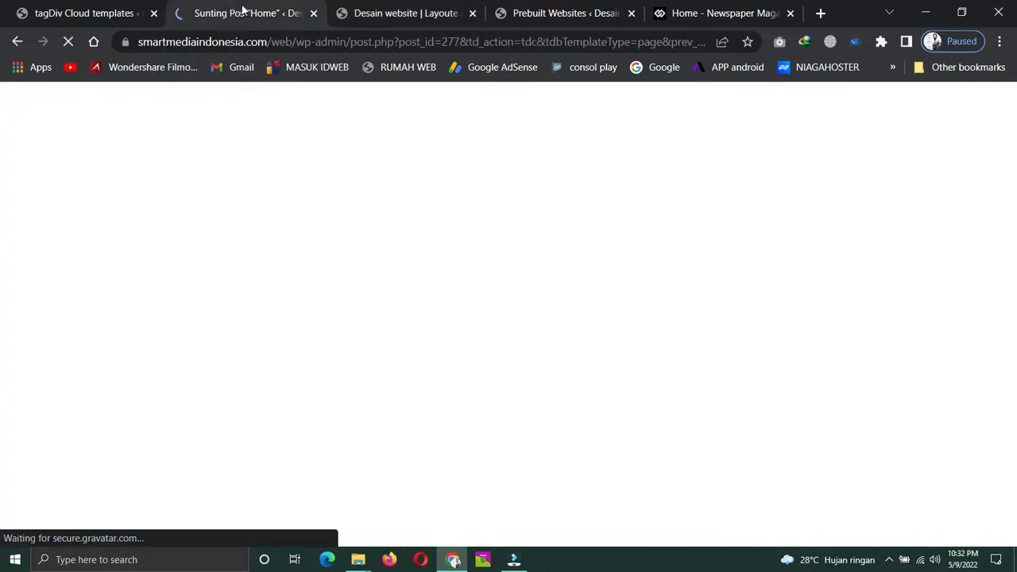
Examine the live home page's header and its Fitness and Gaming mega menus, and check how far the composer has loaded
{"action": "left_click", "coordinate": [411, 13]}
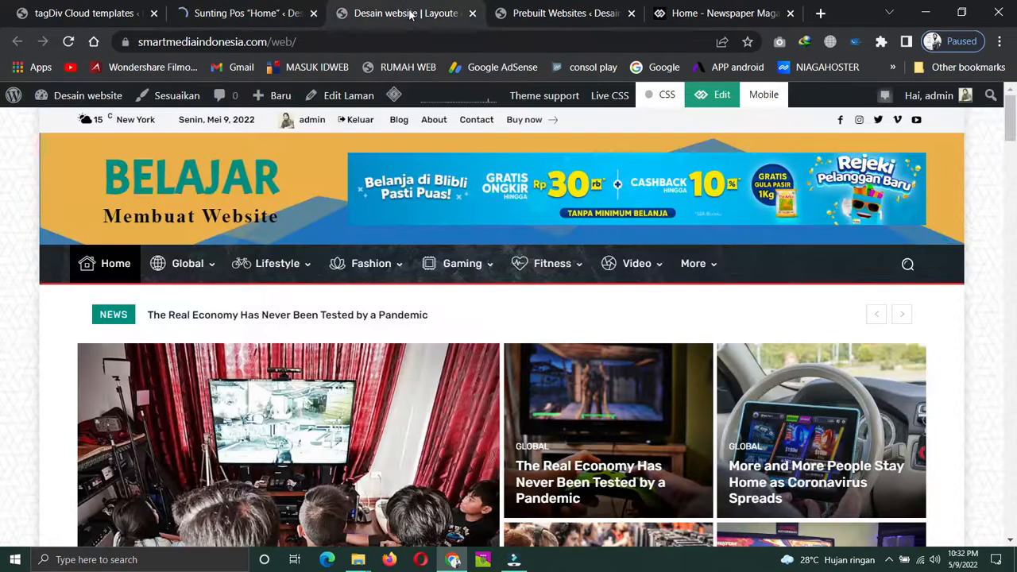
{"action": "mouse_move", "coordinate": [552, 263]}
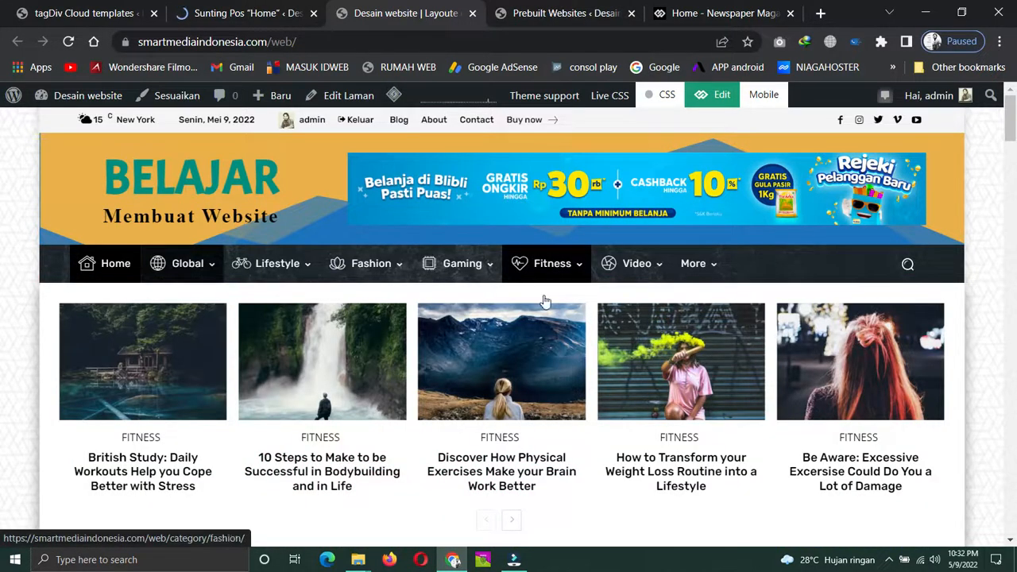
{"action": "scroll", "coordinate": [532, 356], "scroll_direction": "down", "scroll_amount": 1}
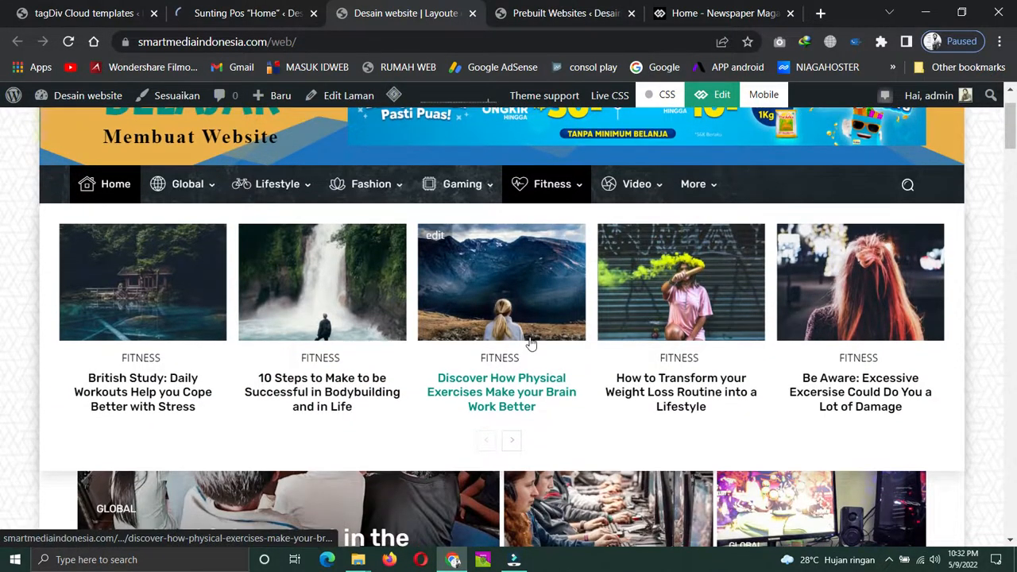
{"action": "scroll", "coordinate": [532, 343], "scroll_direction": "up", "scroll_amount": 1}
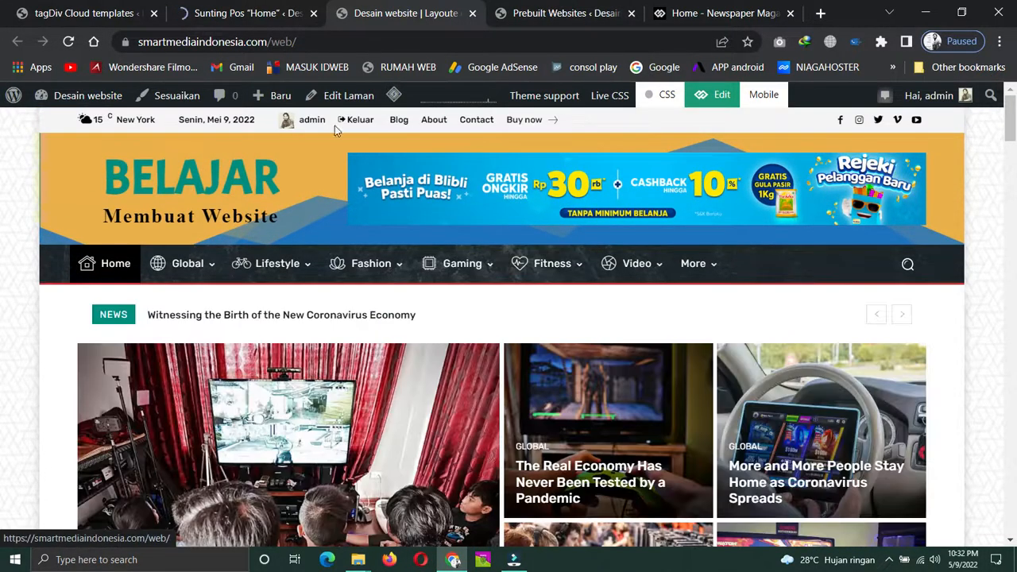
{"action": "left_click", "coordinate": [216, 14]}
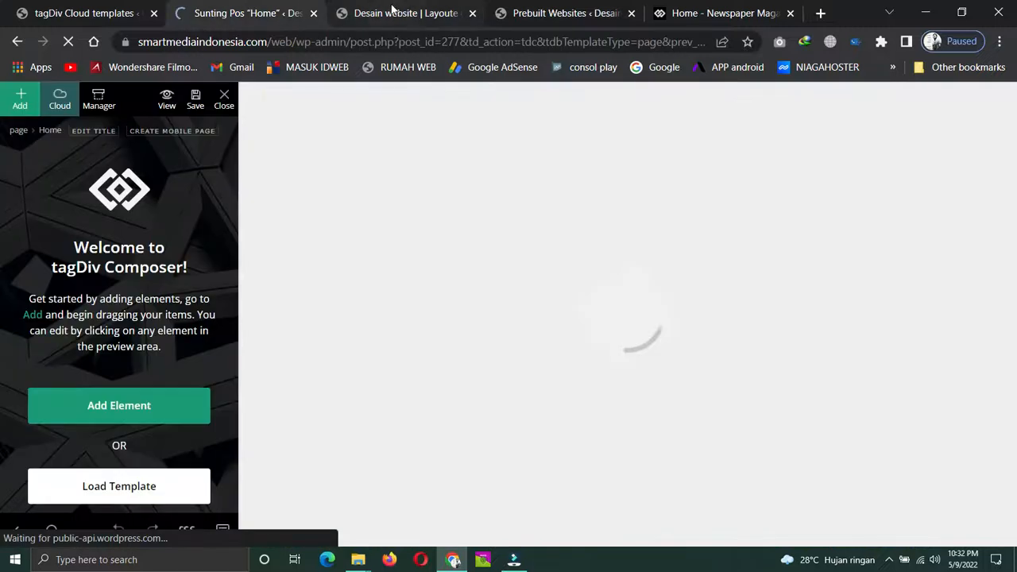
{"action": "left_click", "coordinate": [393, 8]}
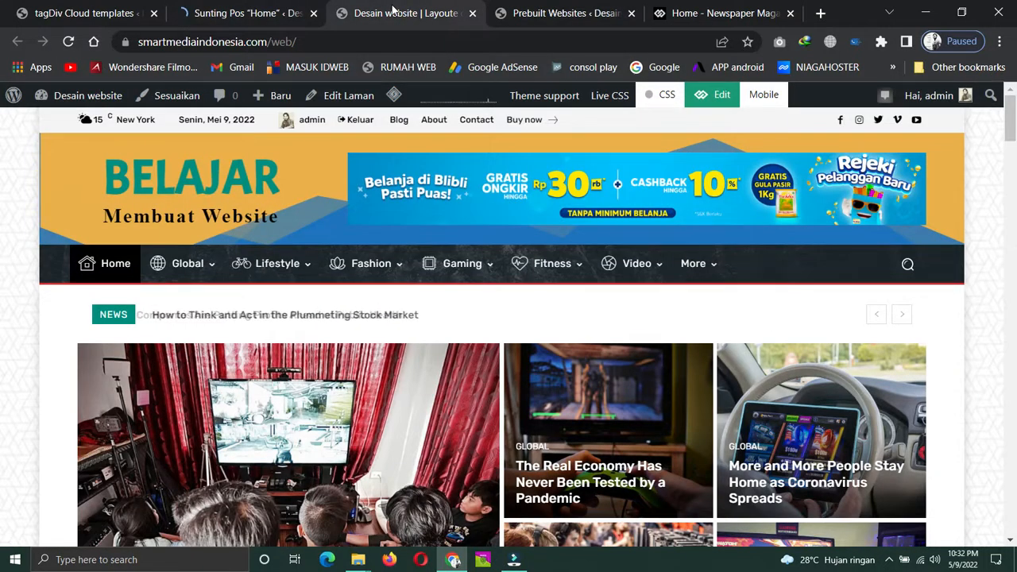
{"action": "mouse_move", "coordinate": [498, 252]}
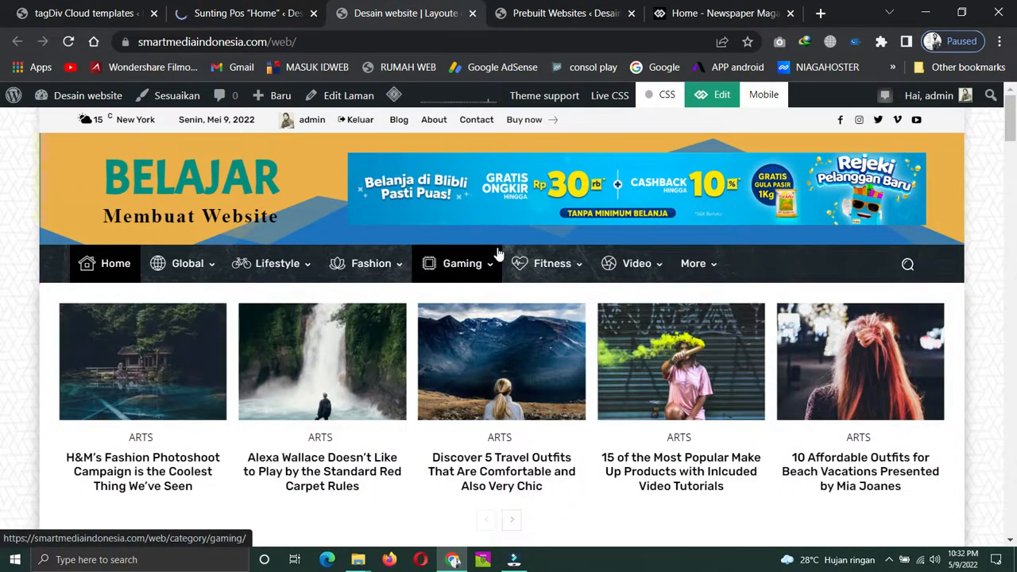